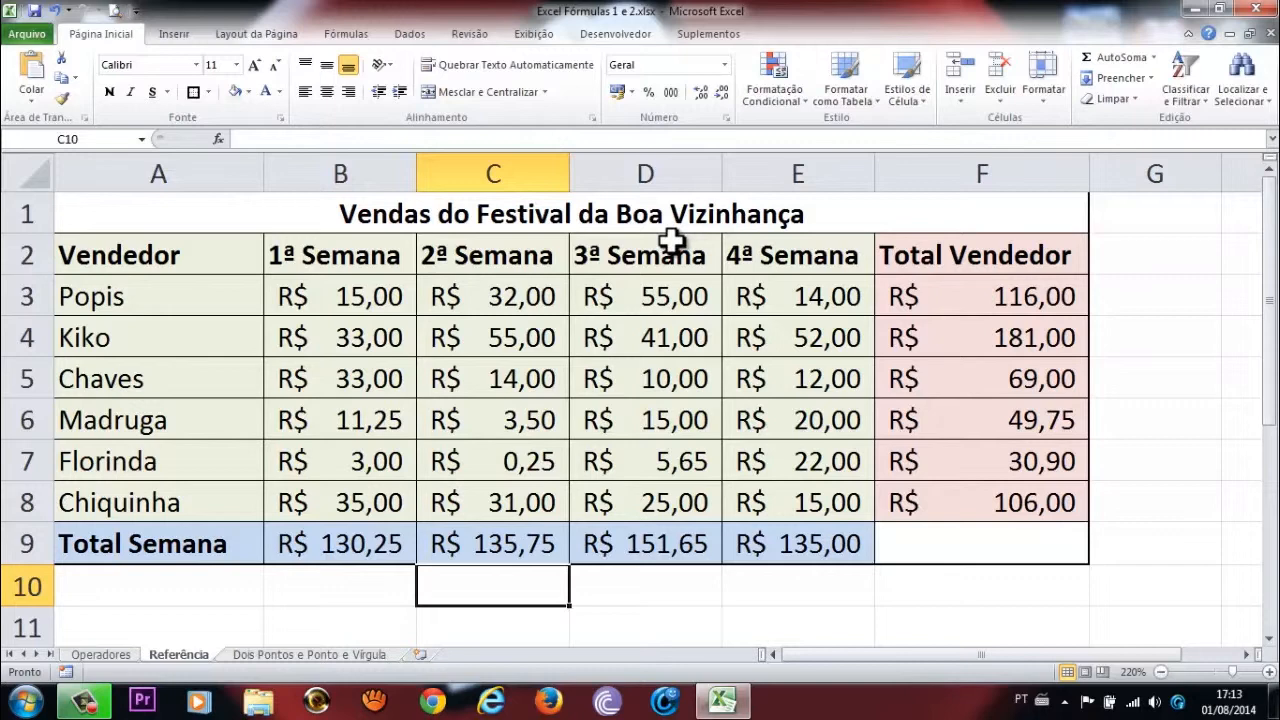
- Inspect the addition formula behind the 1ª Semana total in cell B9
click(378, 545)
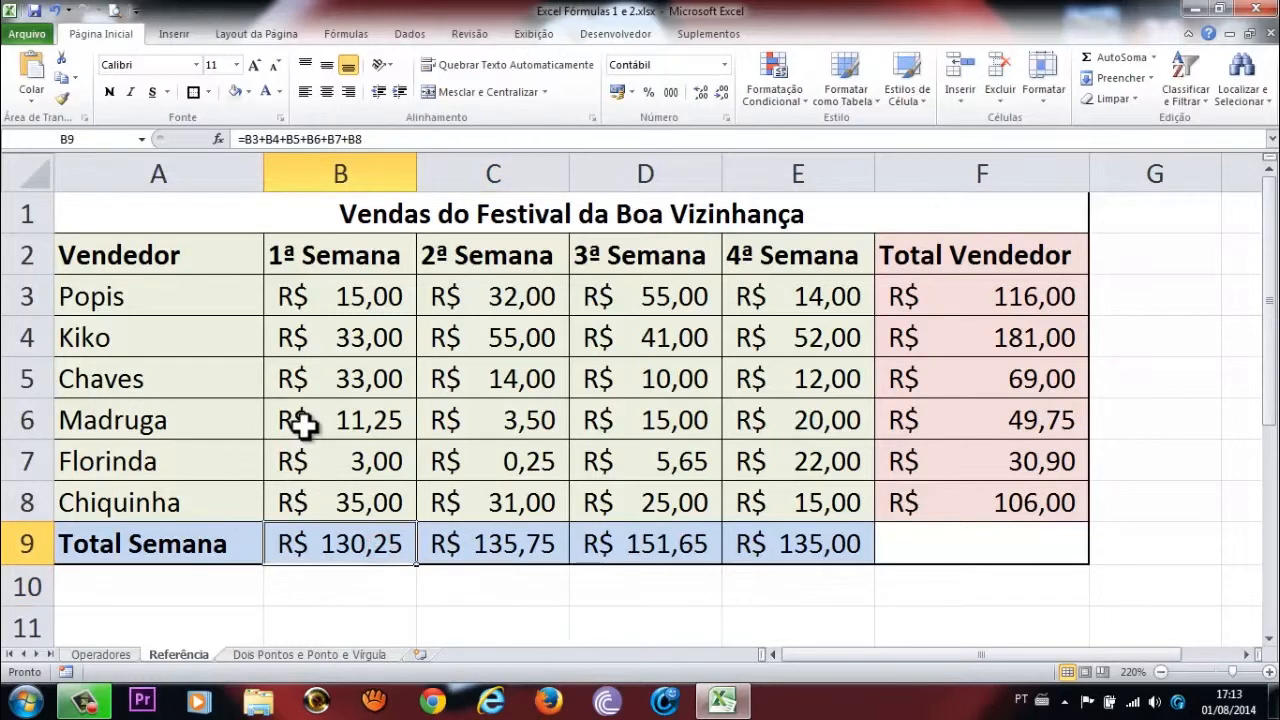
double_click(318, 555)
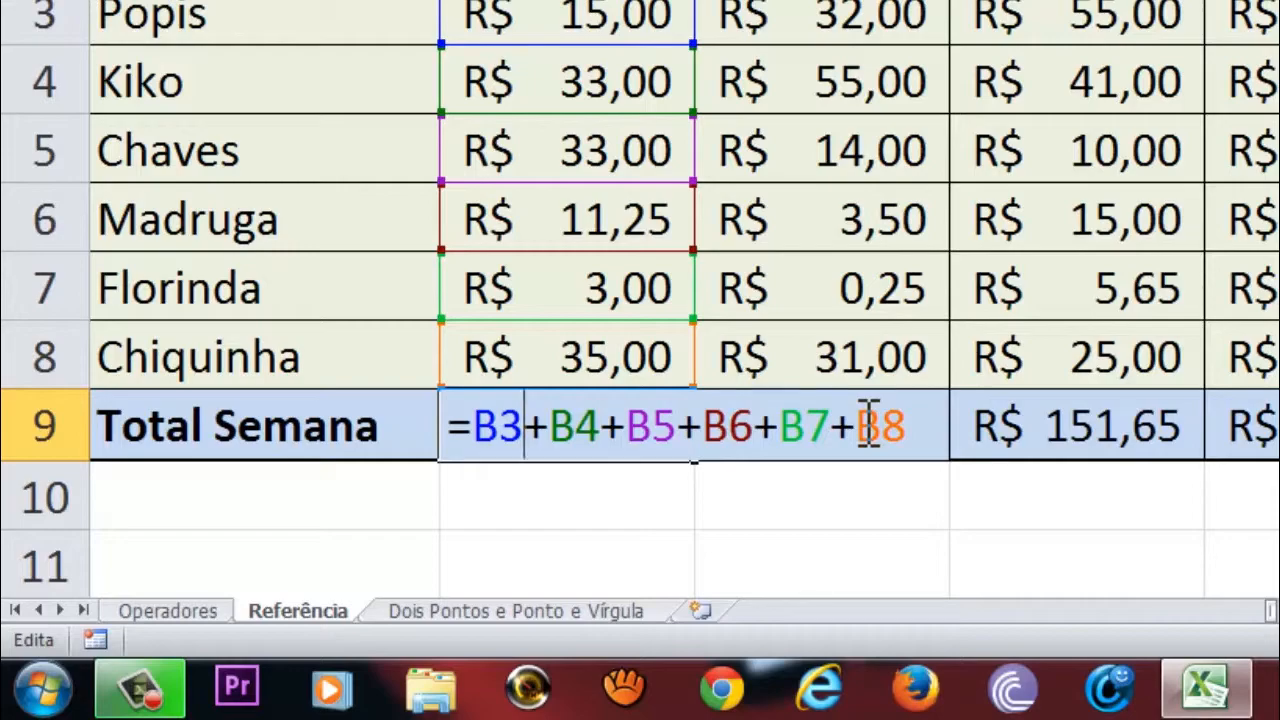
key(Return)
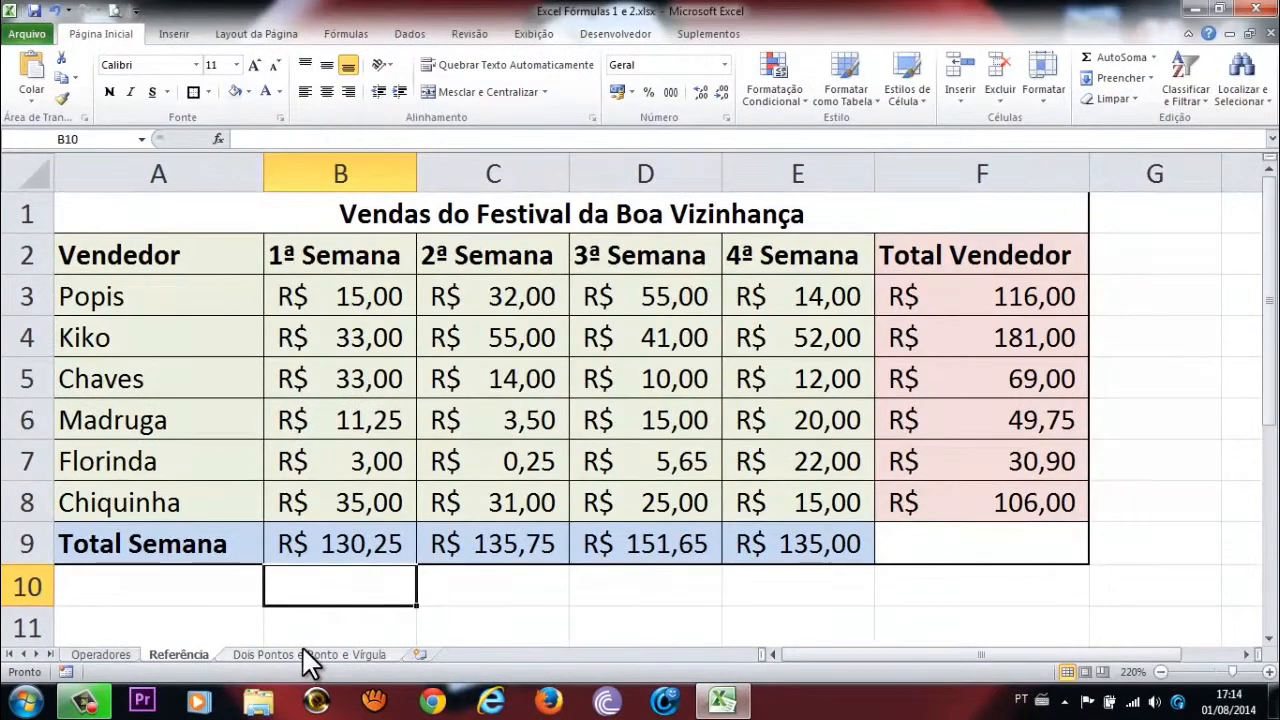
- On the Dois Pontos e Ponto e Vírgula sheet, compare selecting only cells A1 and B2 with selecting the range A1:B2
click(306, 652)
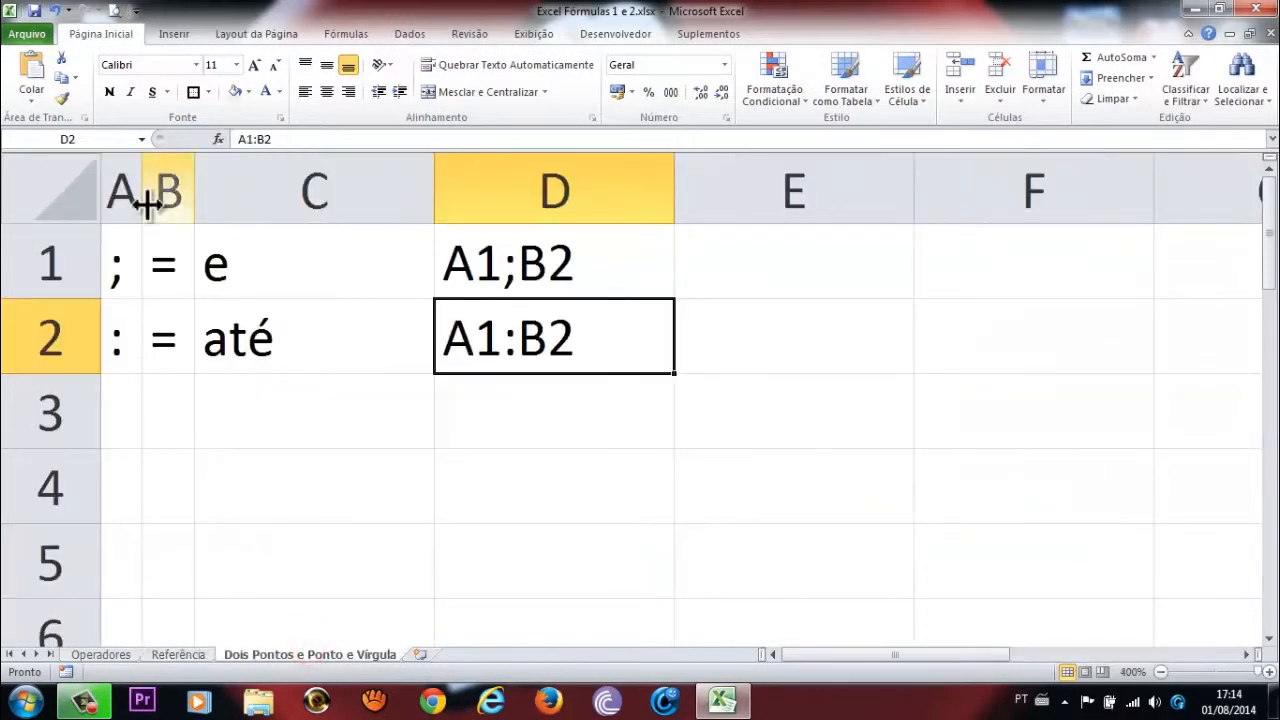
click(119, 342)
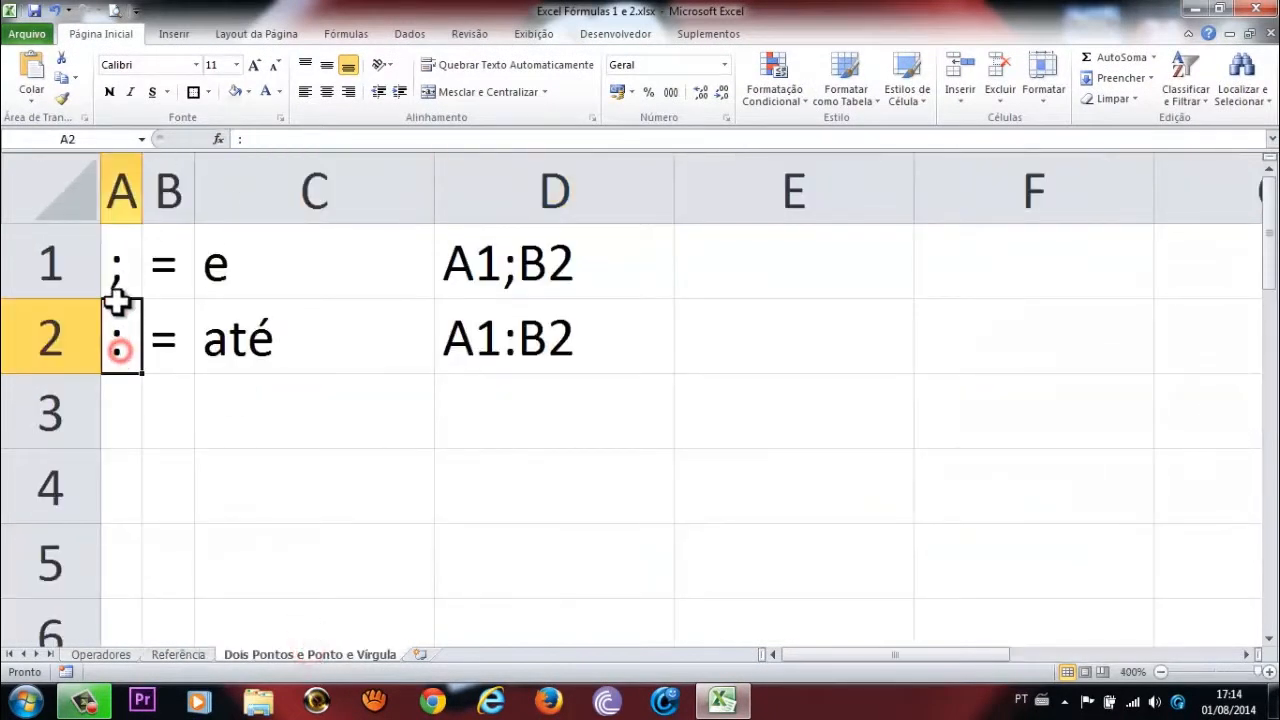
click(179, 305)
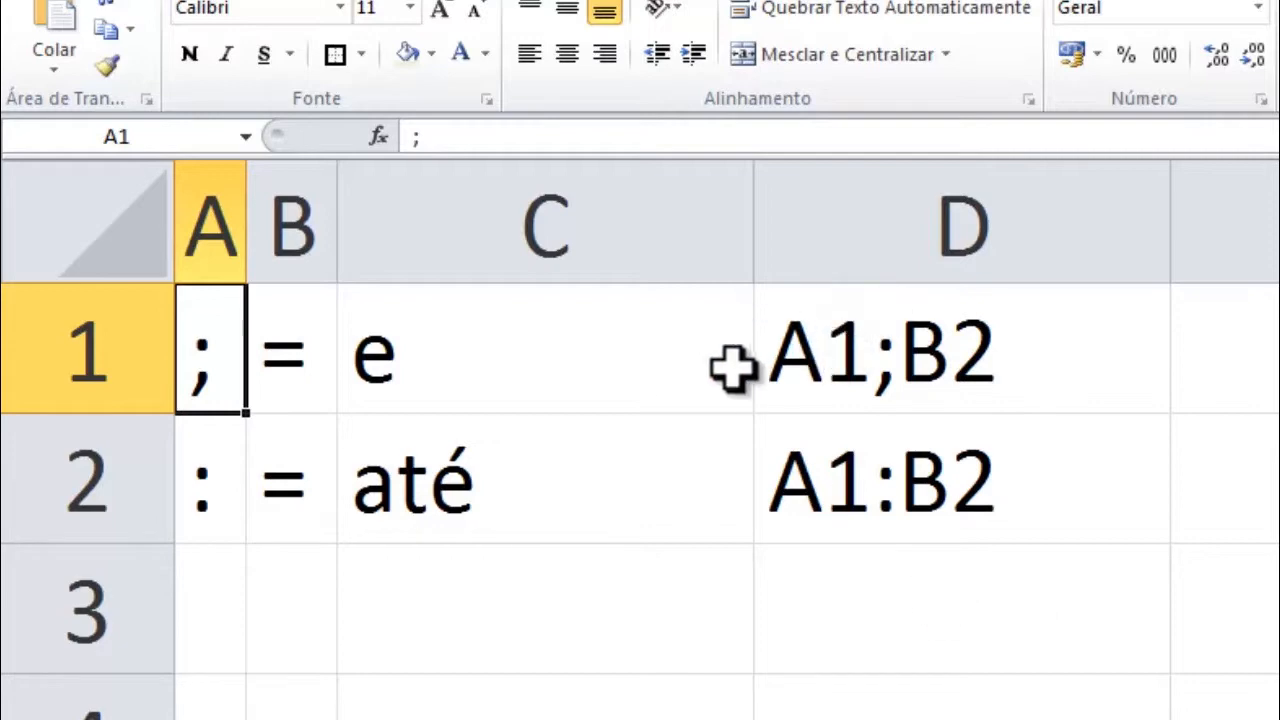
click(920, 362)
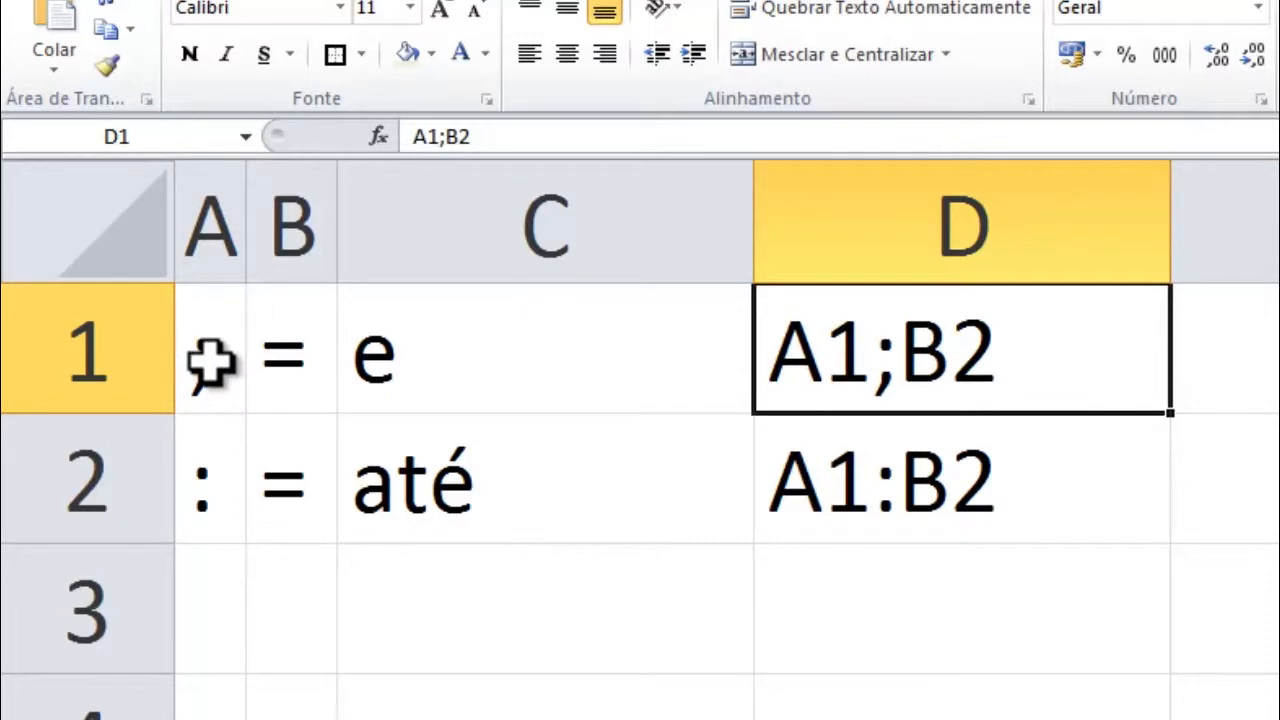
click(210, 362)
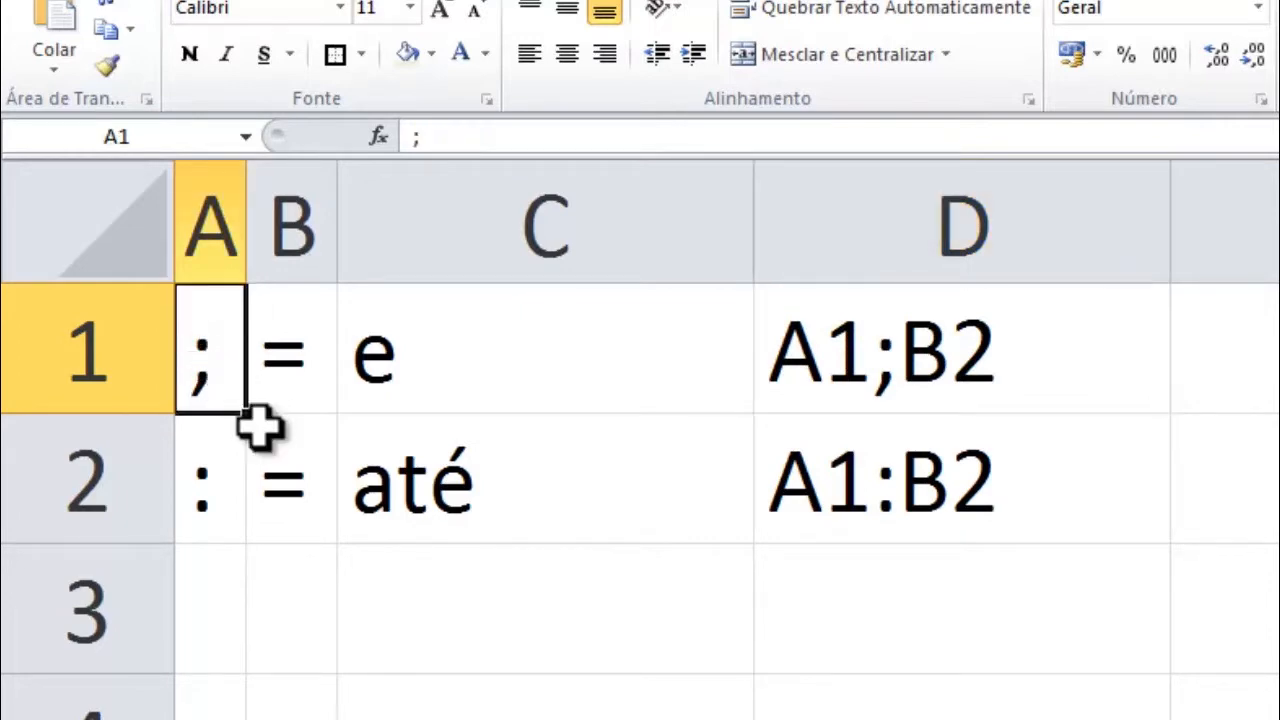
ctrl+click(294, 491)
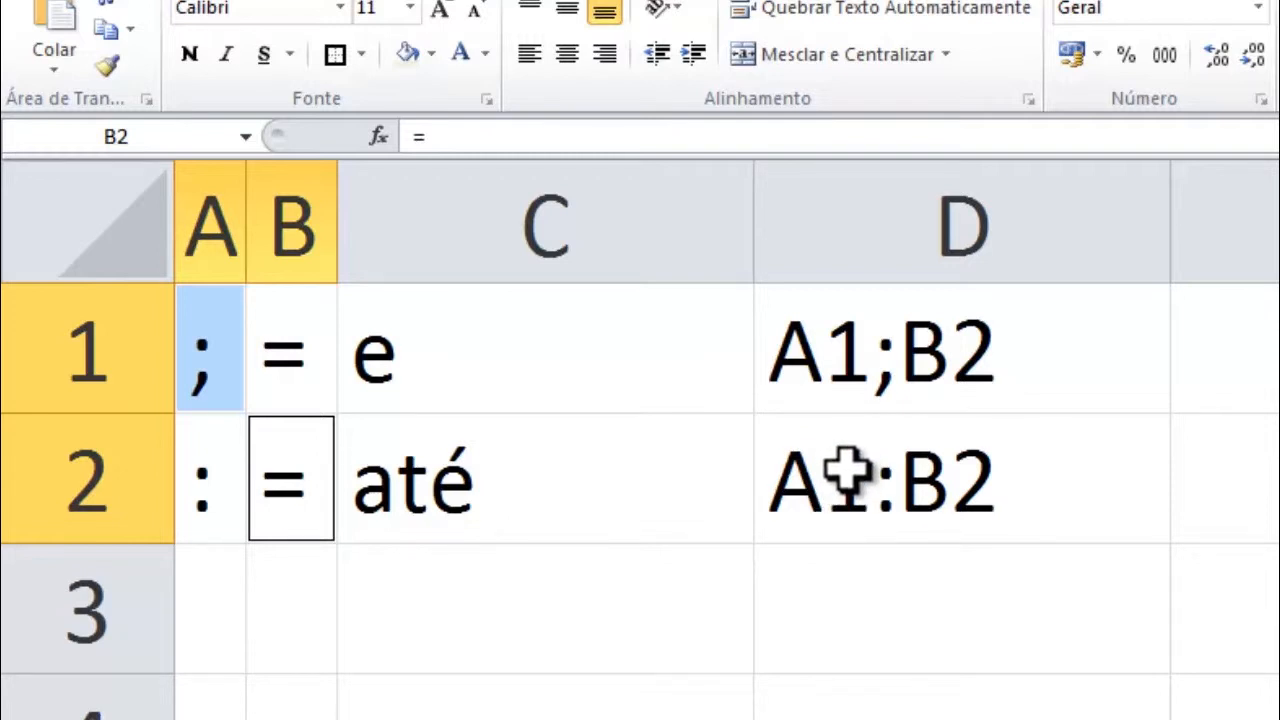
drag(200, 332, 305, 470)
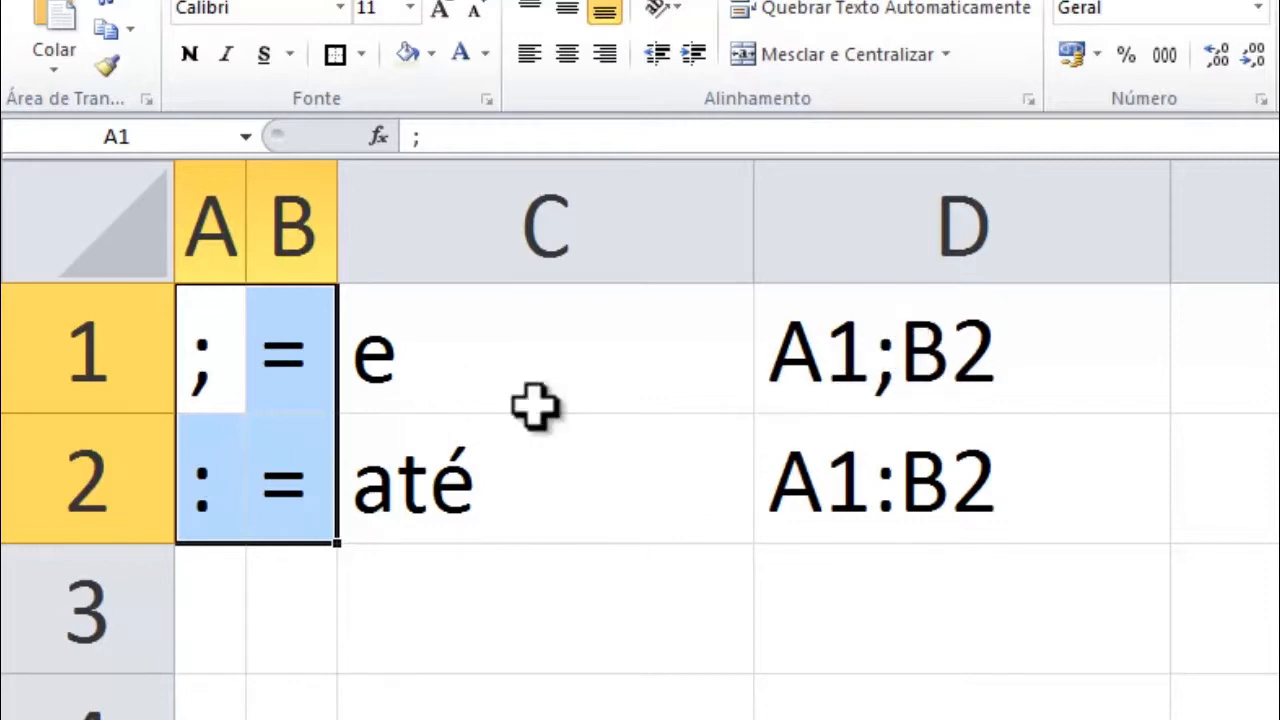
- Enter the explanation "a1 e b2" in cell E1 beside the semicolon example
click(1236, 390)
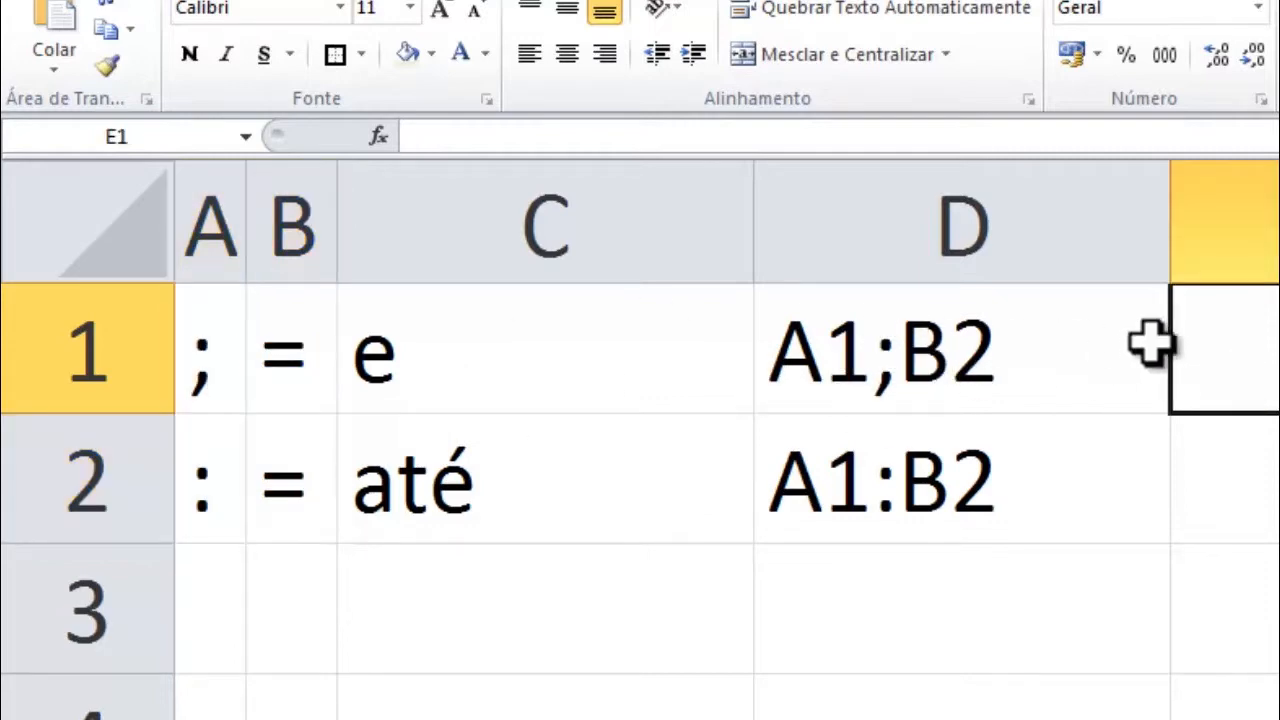
text(a1)
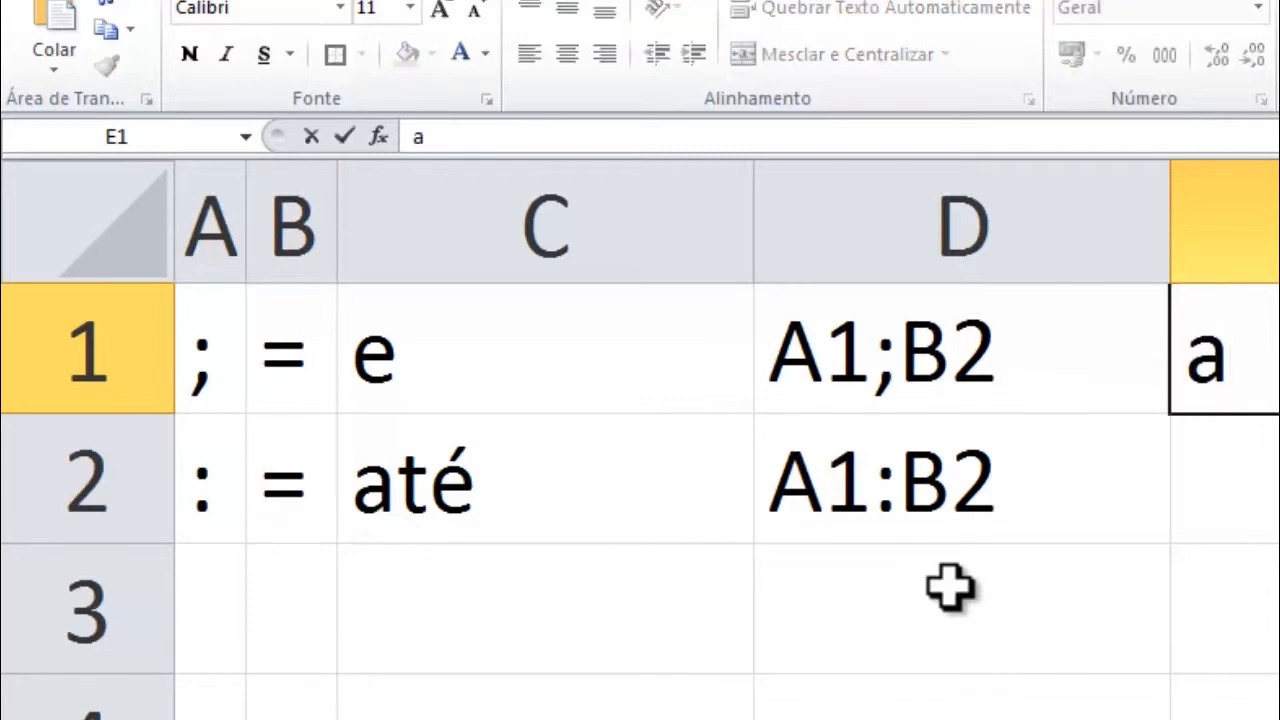
text( e)
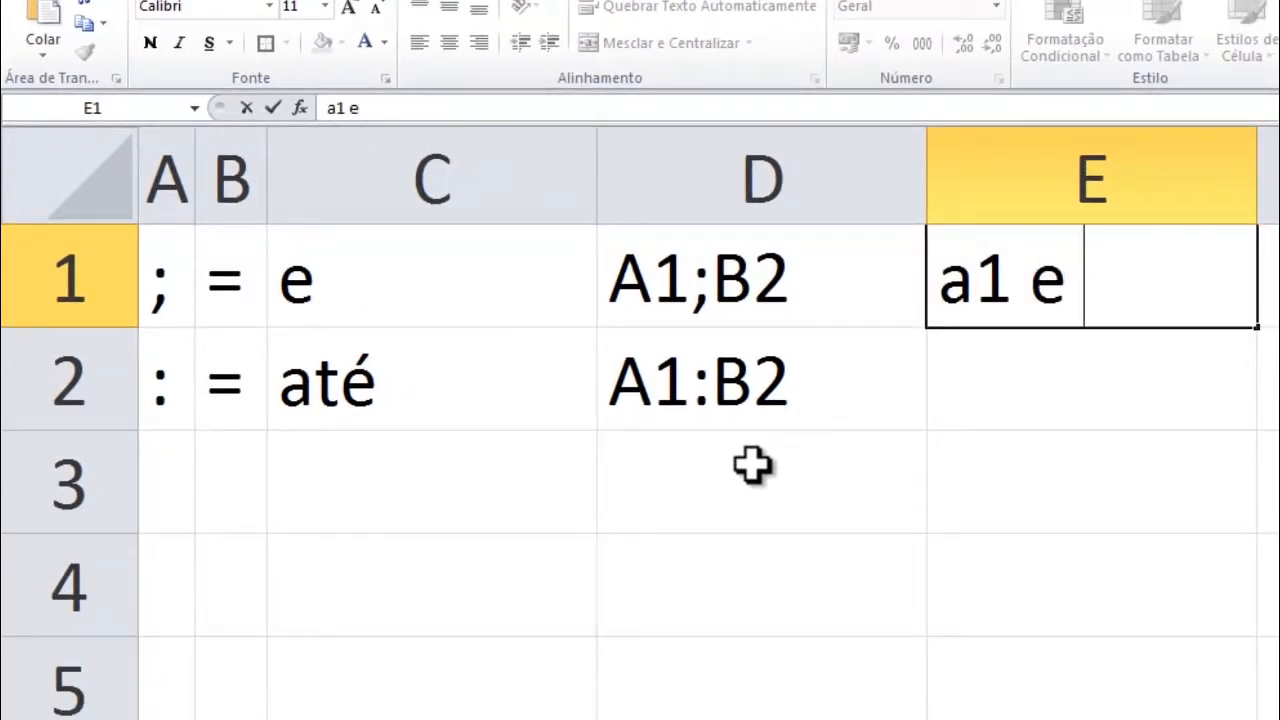
text( b2)
key(Return)
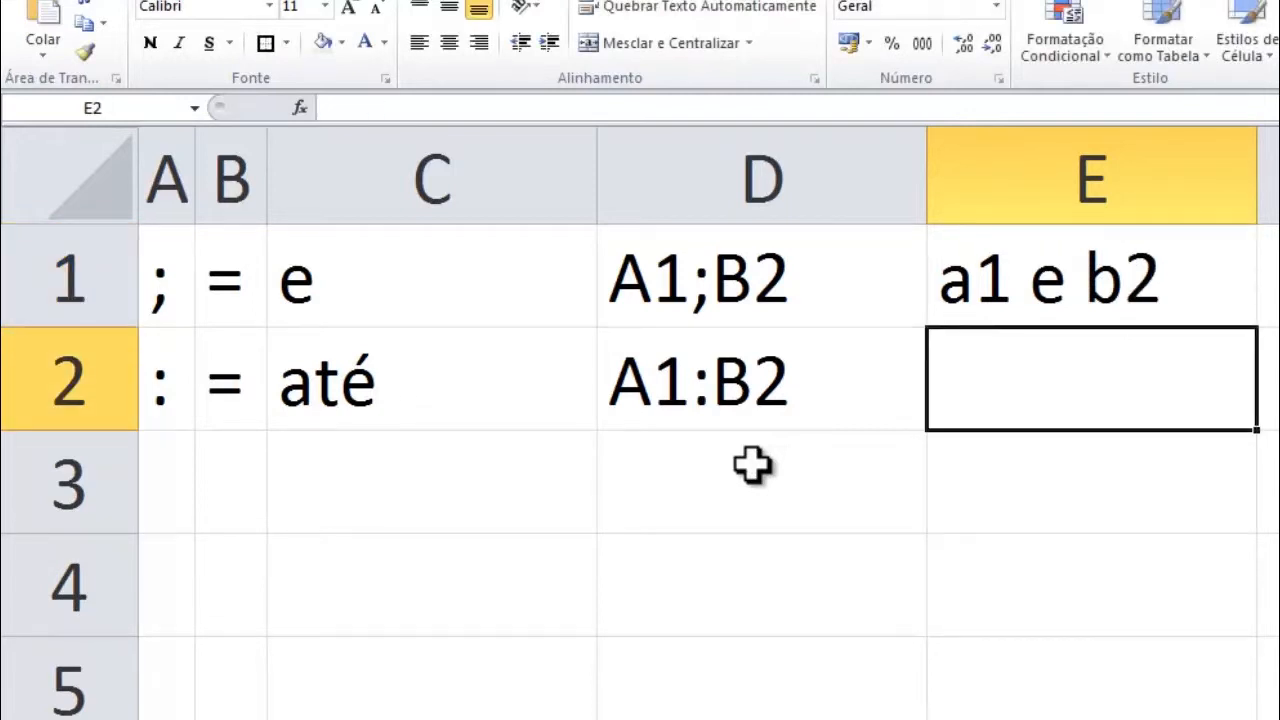
- Enter the explanation "a1, b1, a2 e b2" in cell E2 beside the colon example
text(a1)
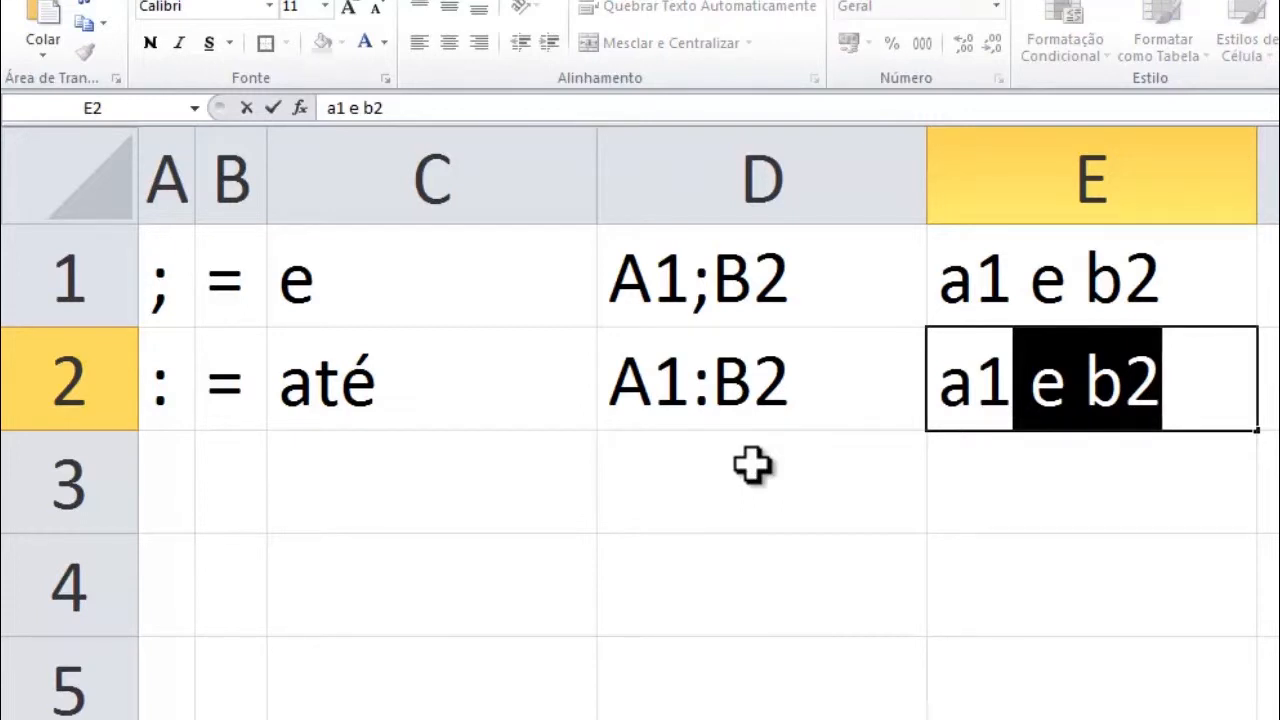
text(, e)
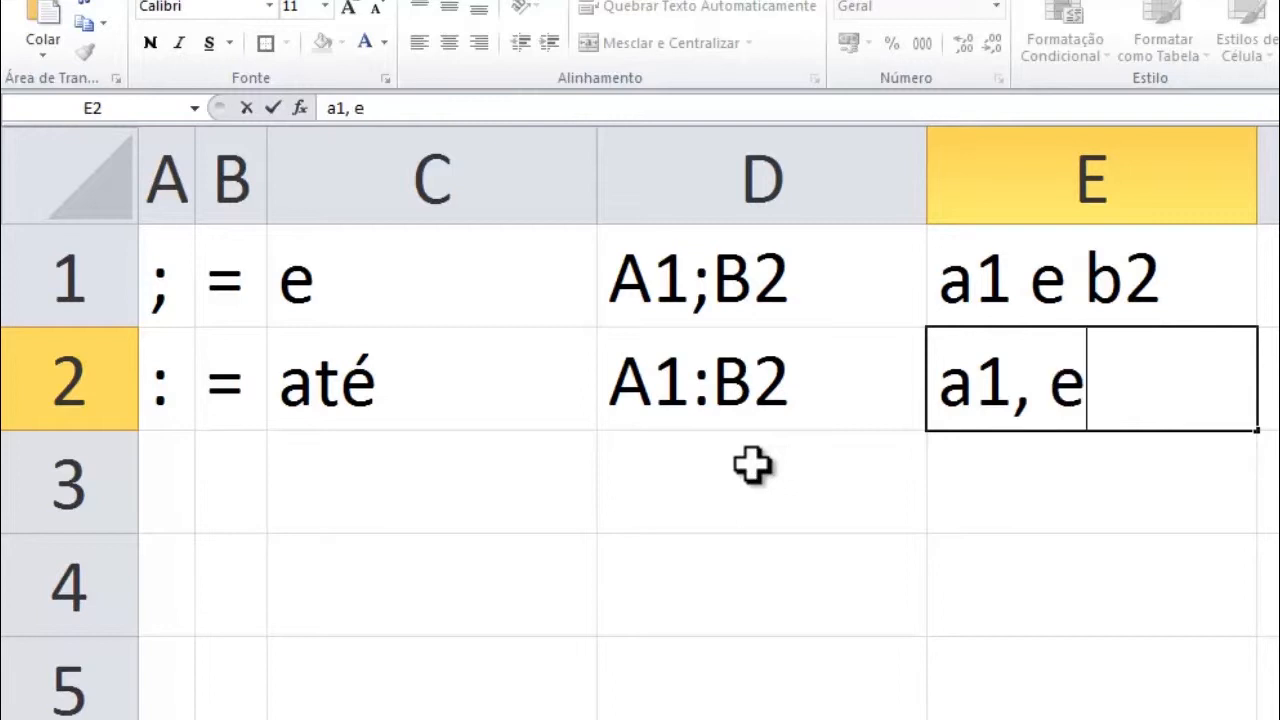
key(BackSpace)
text(b1)
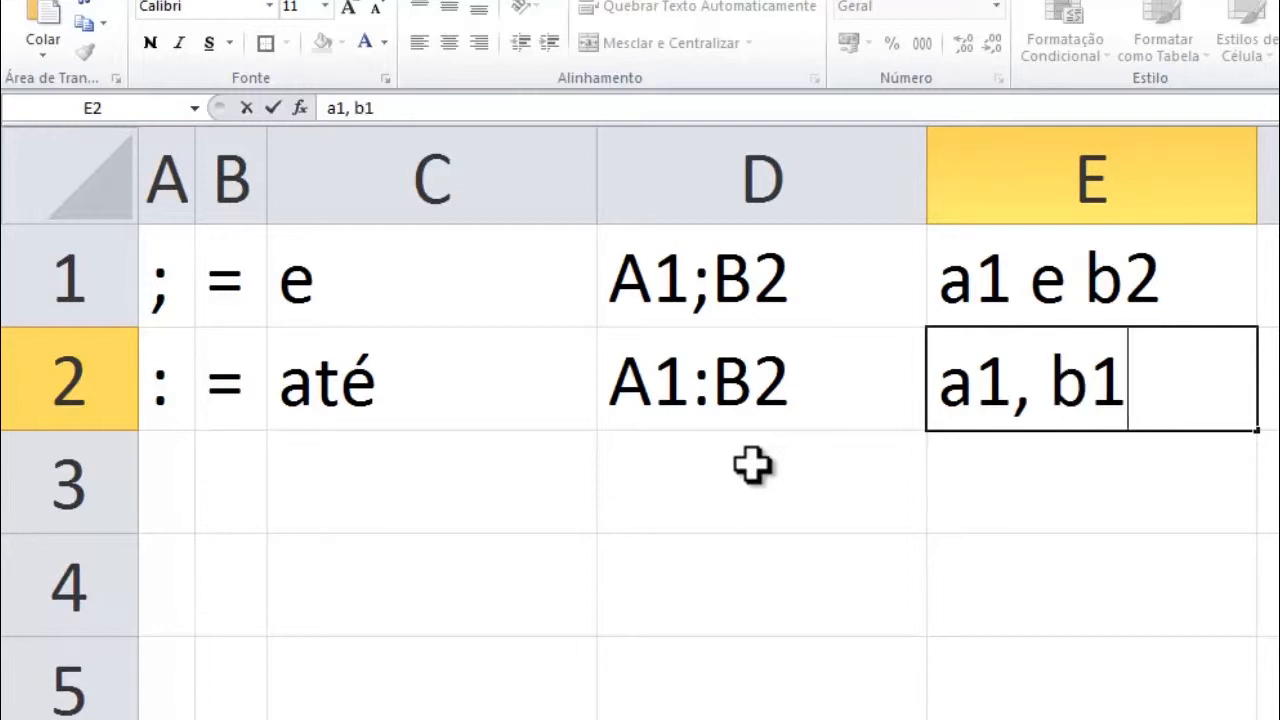
text(, a)
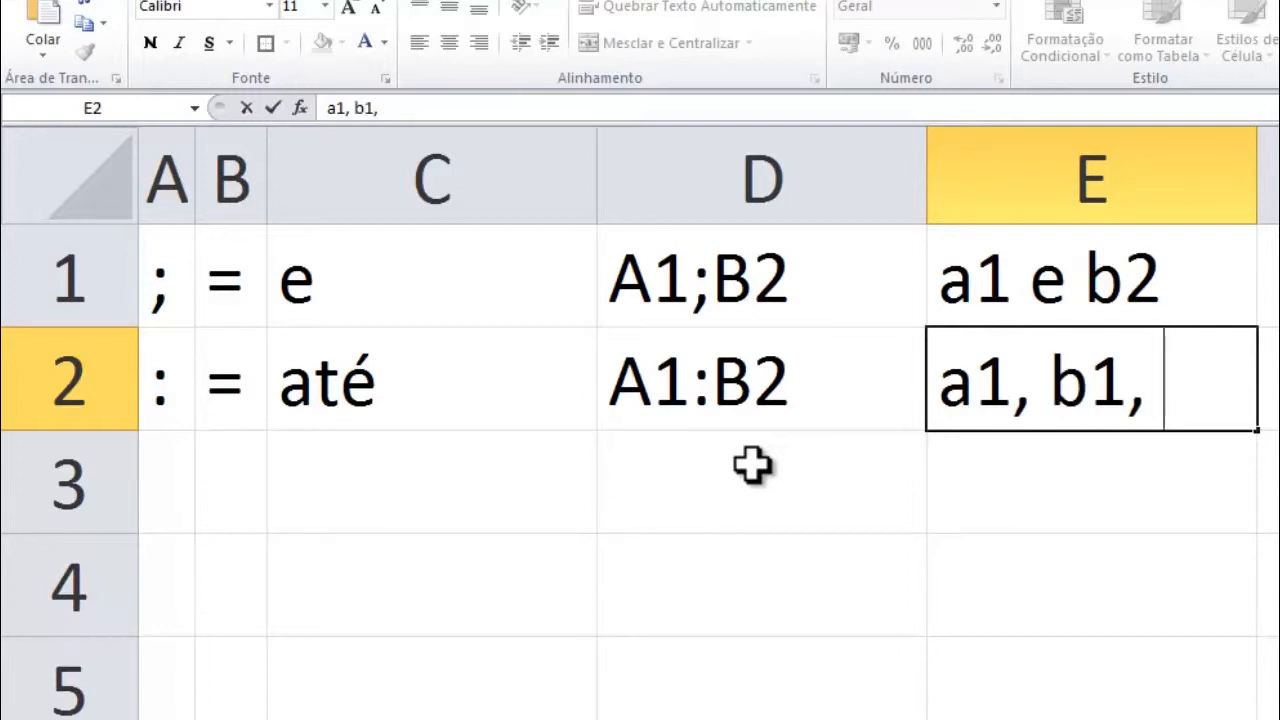
text(2 e)
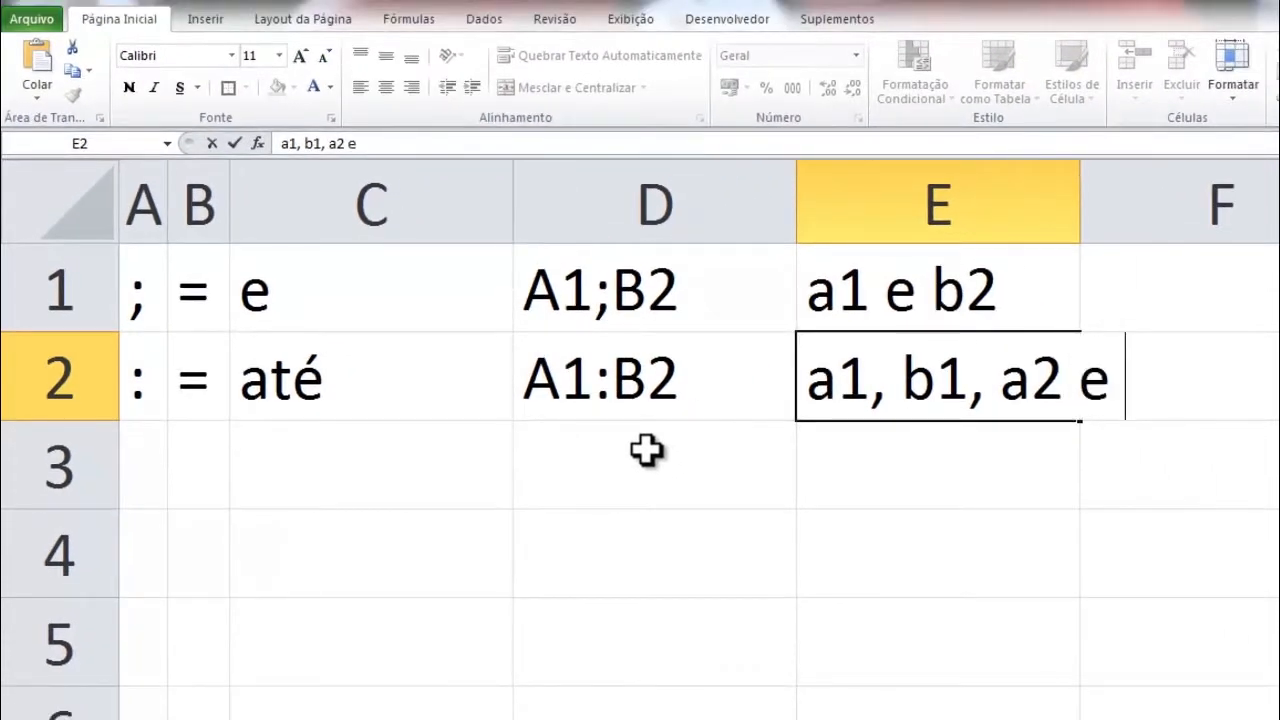
text( b2)
key(Return)
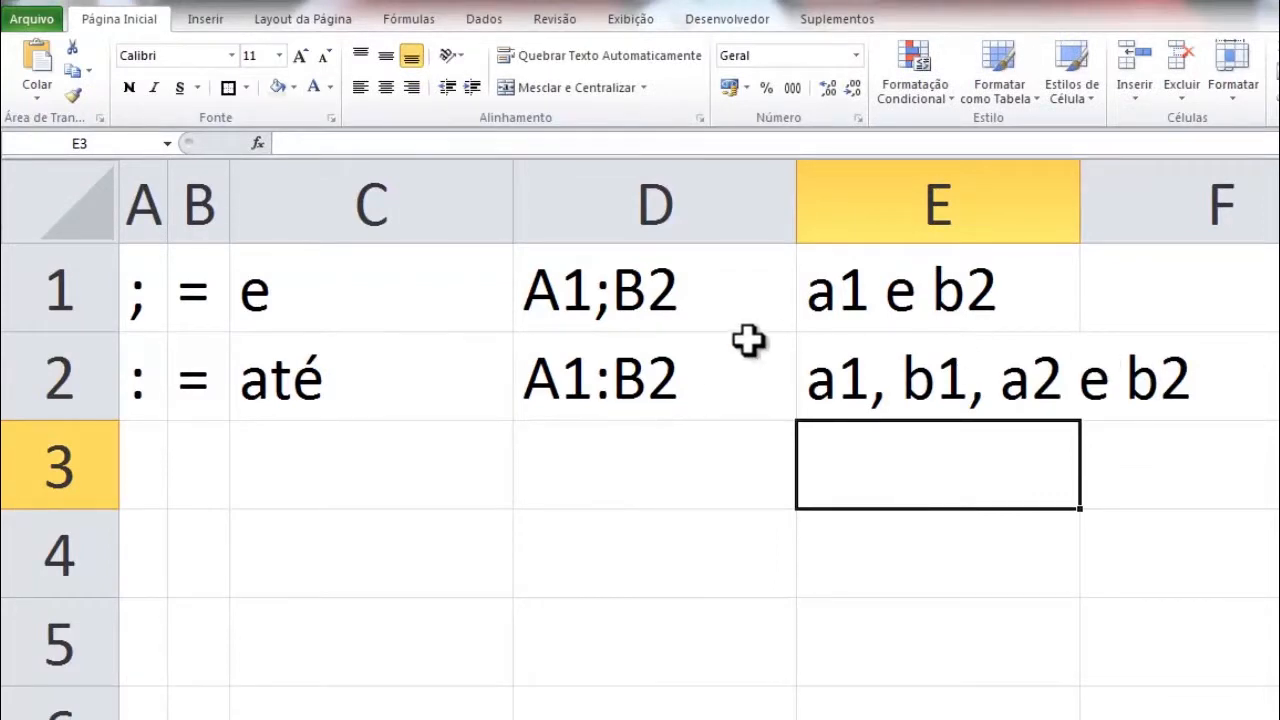
- Review the semicolon example and the range A1:B2, and check the 1ª Semana total's formula on the Referência sheet
click(606, 287)
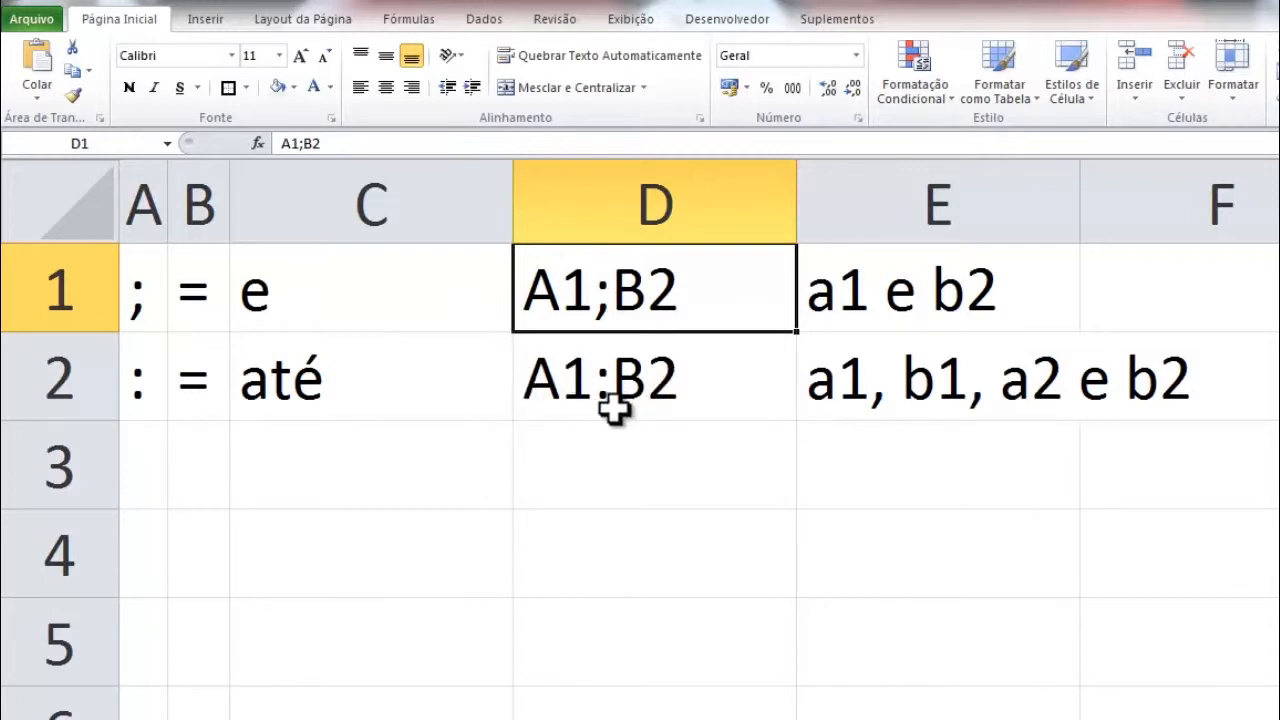
drag(145, 290, 213, 367)
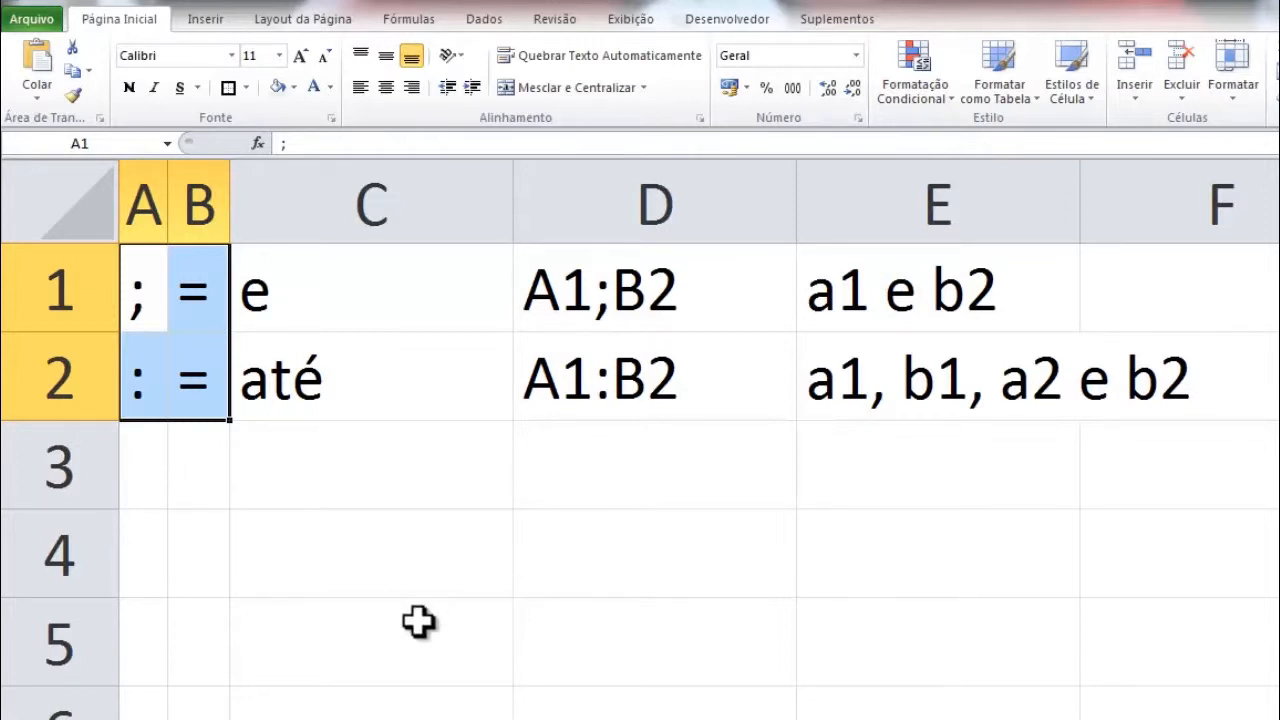
click(195, 690)
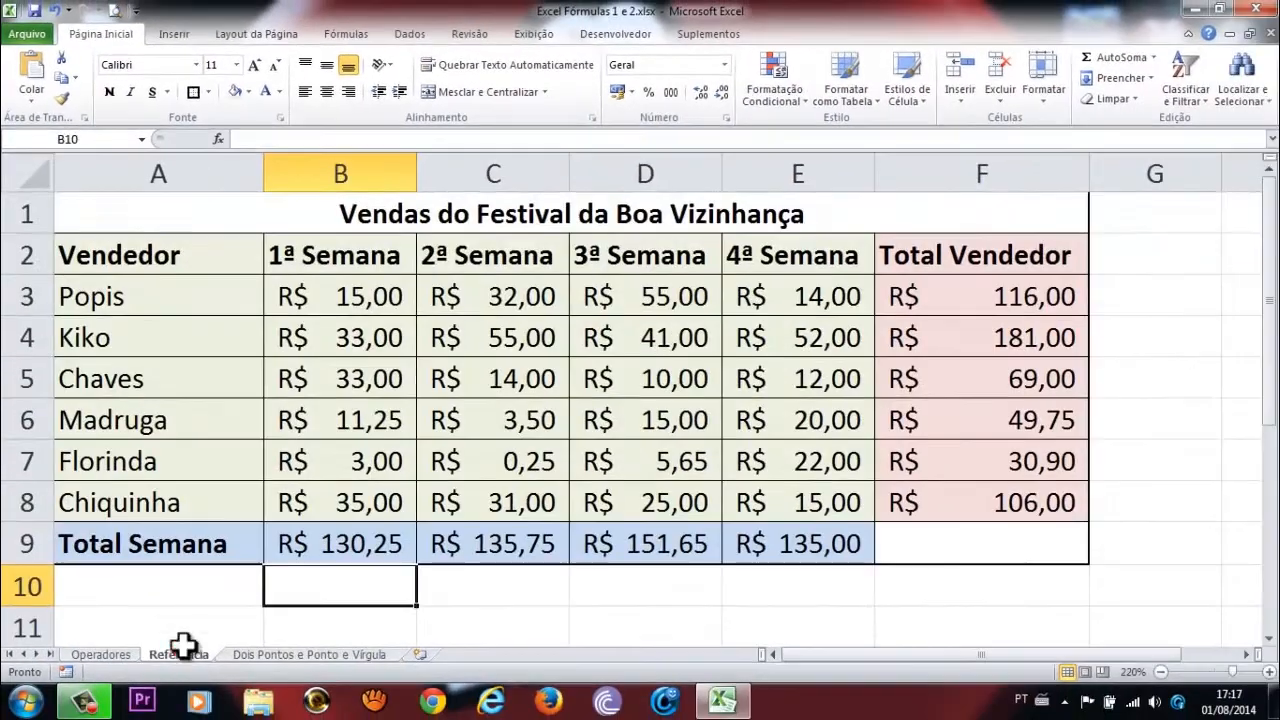
click(342, 542)
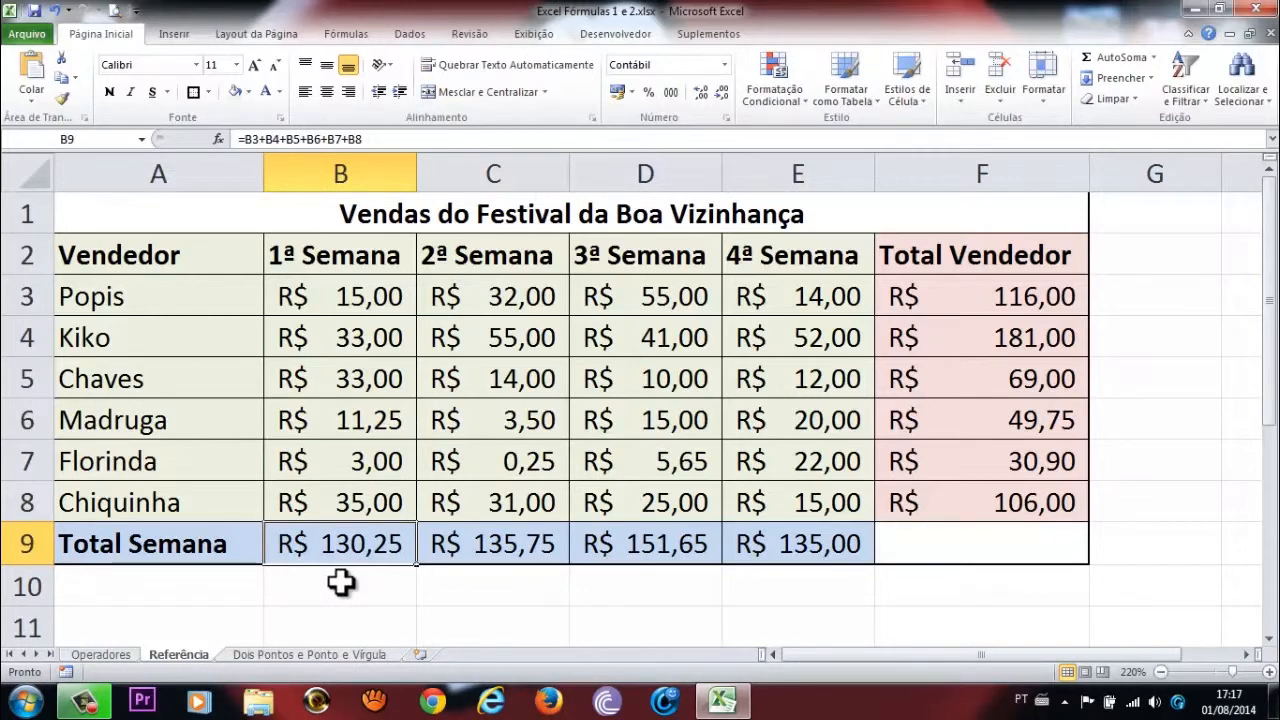
- Write the empty function =soma() in cell C3 of the Dois Pontos e Ponto e Vírgula sheet to demonstrate its syntax
click(250, 655)
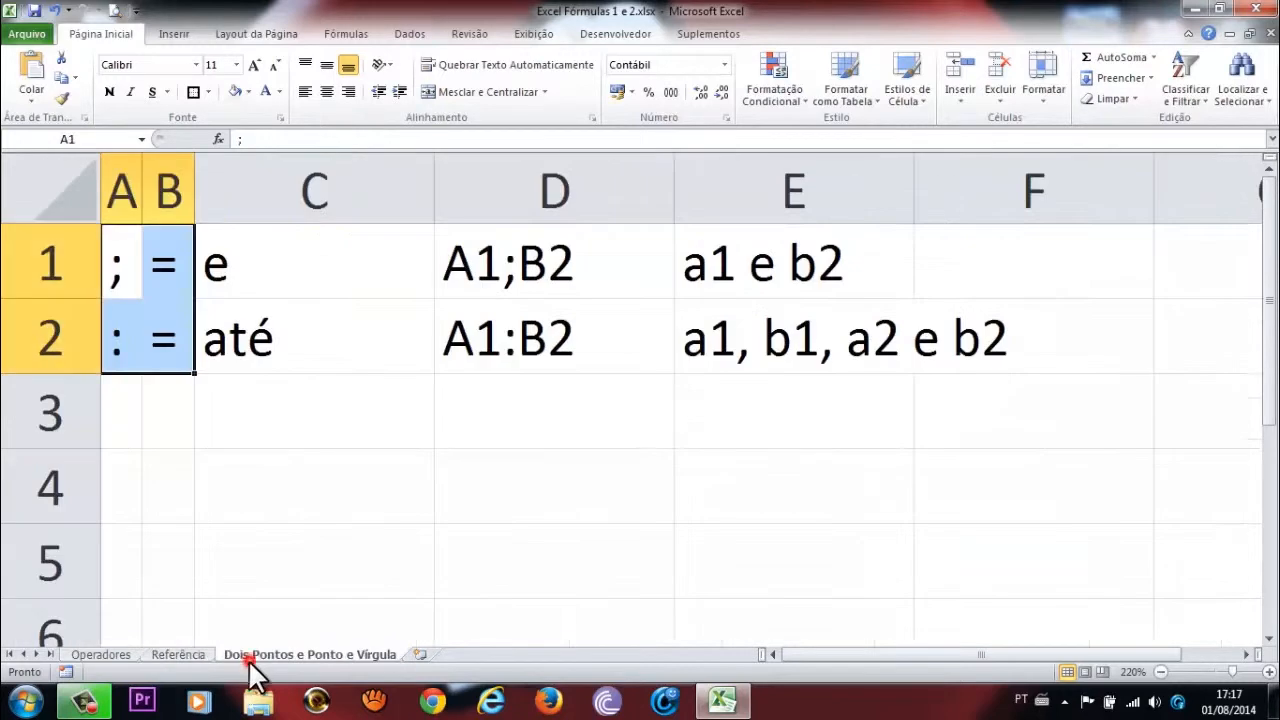
click(155, 427)
click(345, 426)
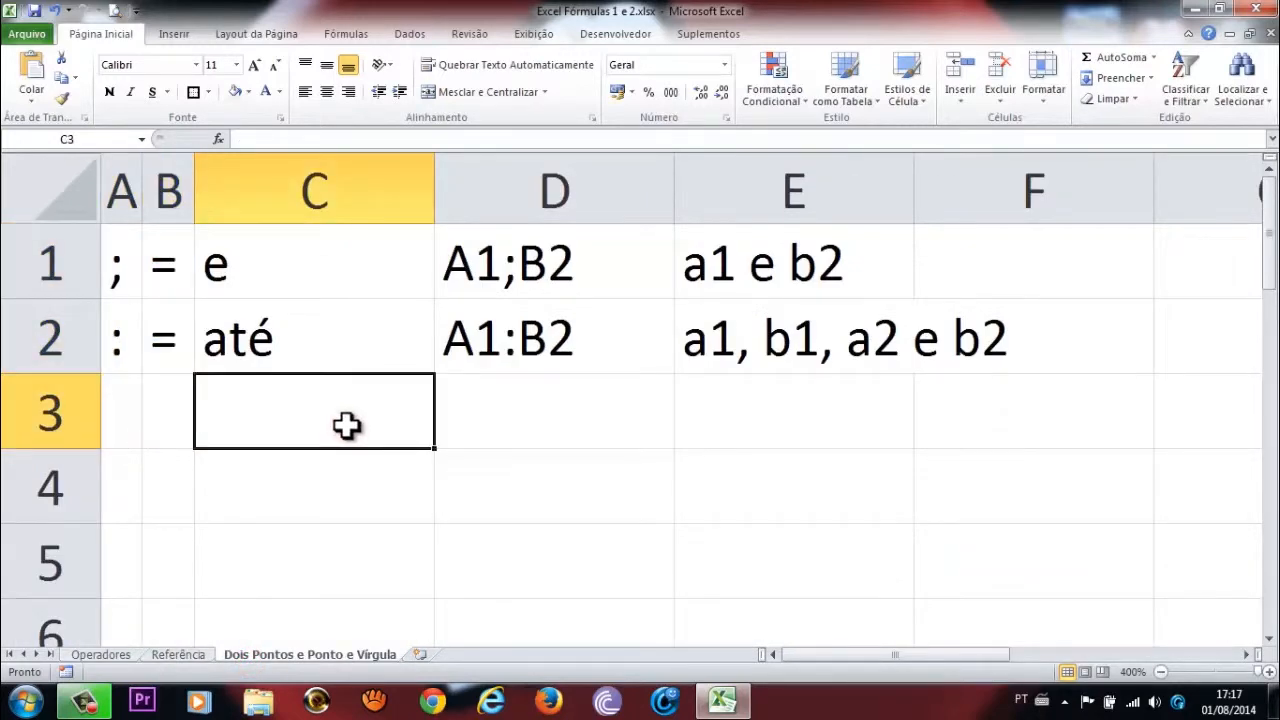
text(=)
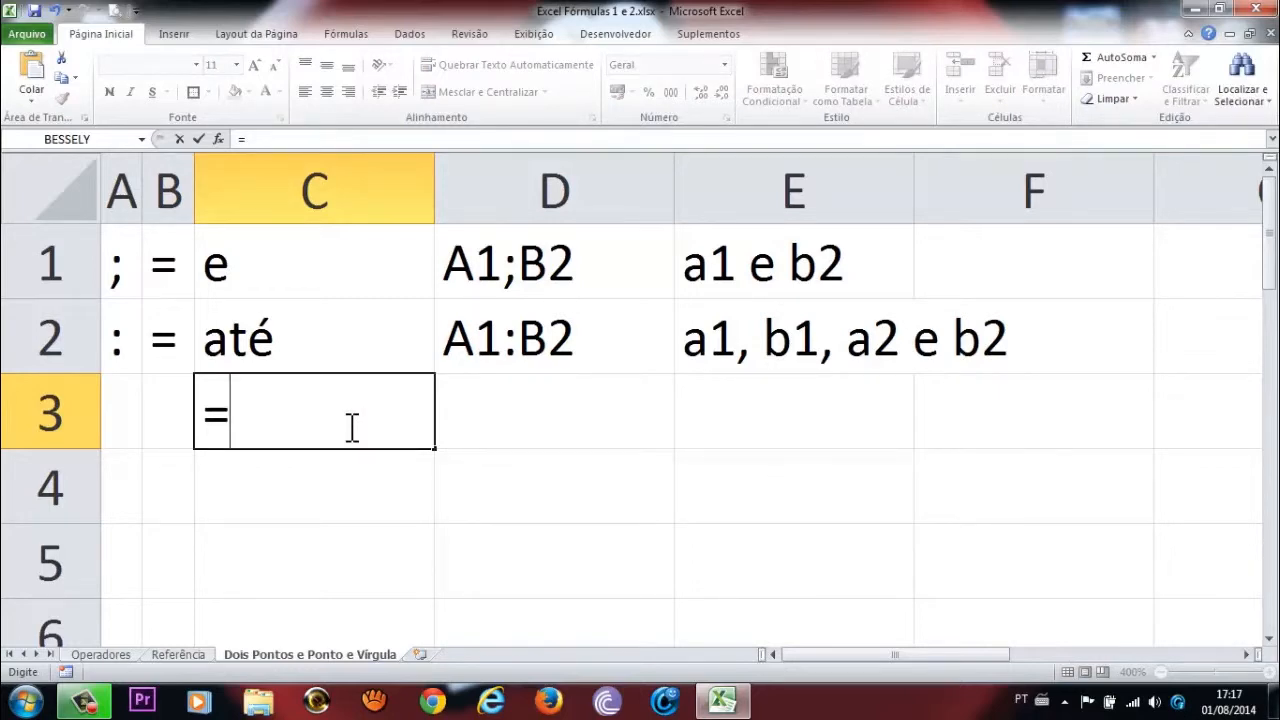
text(soma)
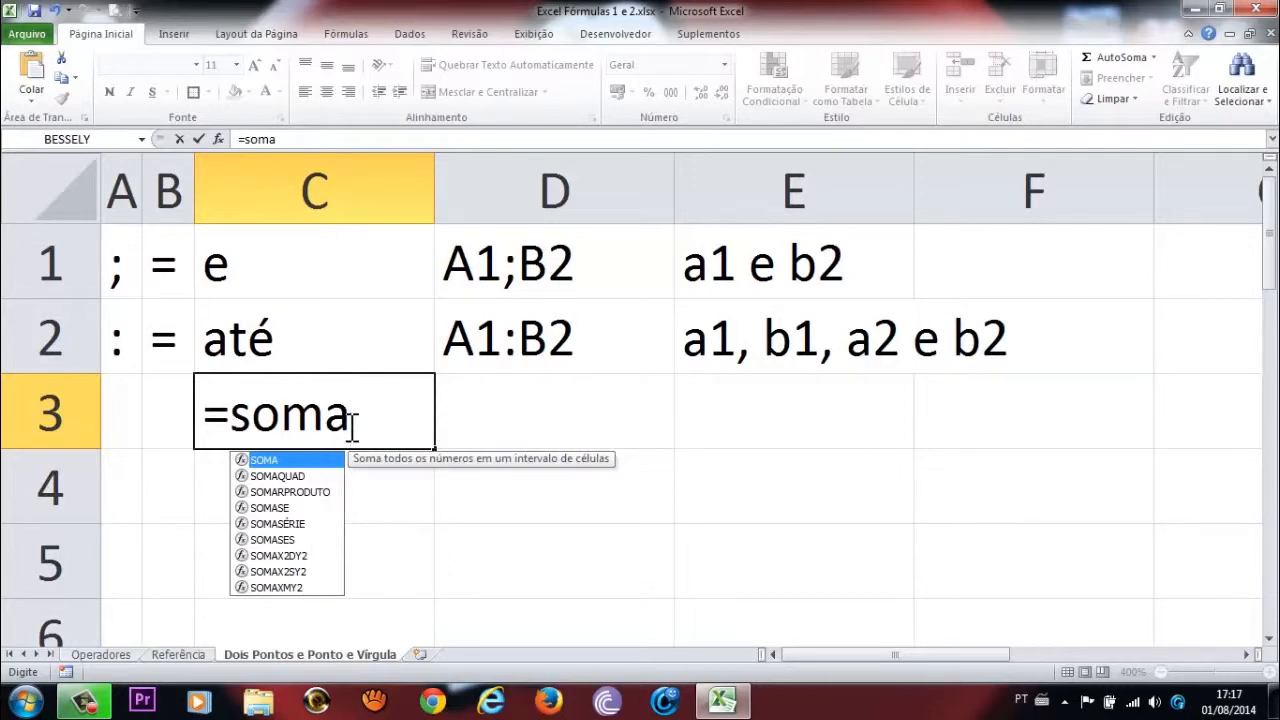
text(()
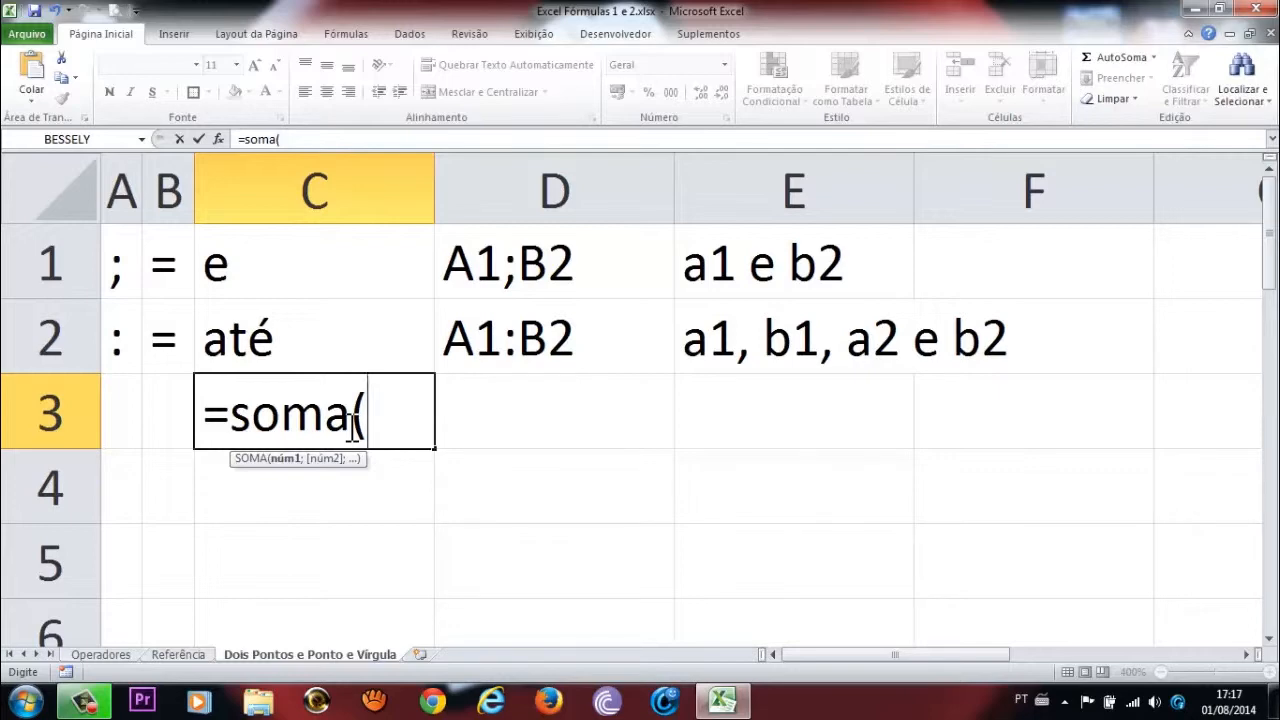
text())
- Erase the demonstration SOMA formula and leave cell C3 empty
click(360, 415)
click(369, 415)
key(Delete)
key(BackSpace)
key(BackSpace)
key(BackSpace)
key(BackSpace)
key(BackSpace)
key(BackSpace)
key(Return)
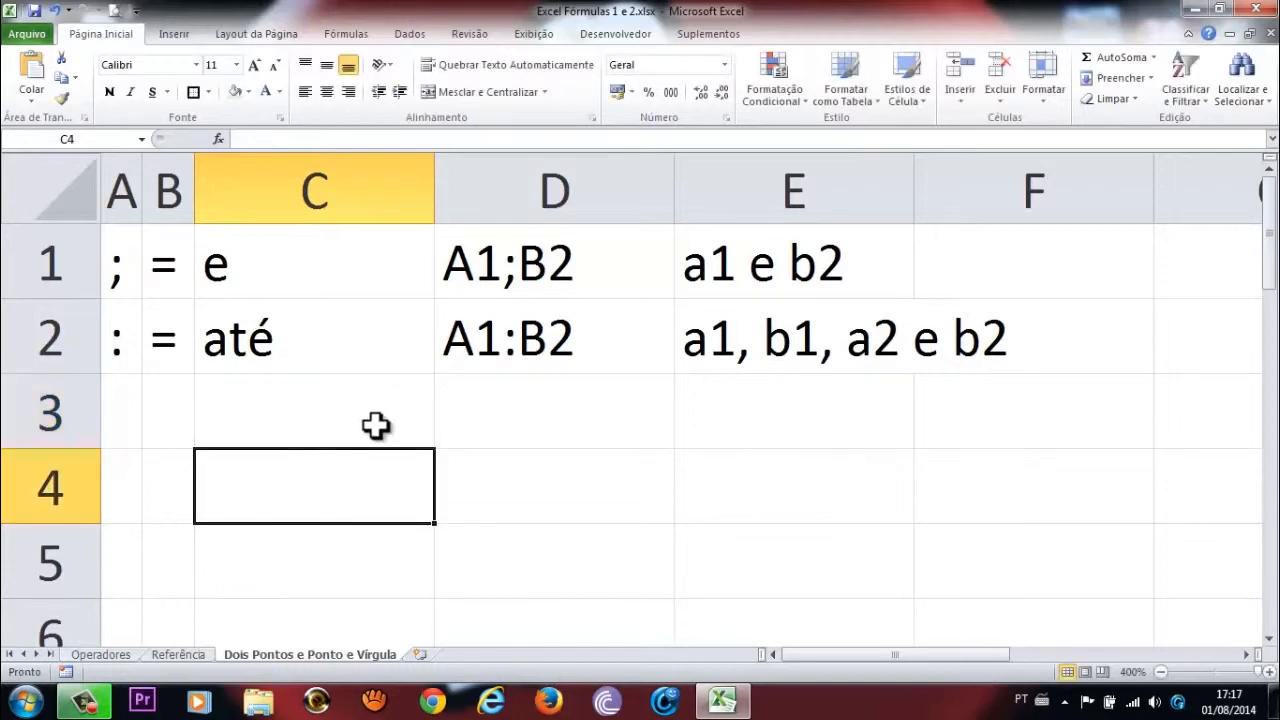
- On the Referência sheet, replace the 1ª Semana total's addition formula in cell B9 with =soma(b3:b8)
click(182, 656)
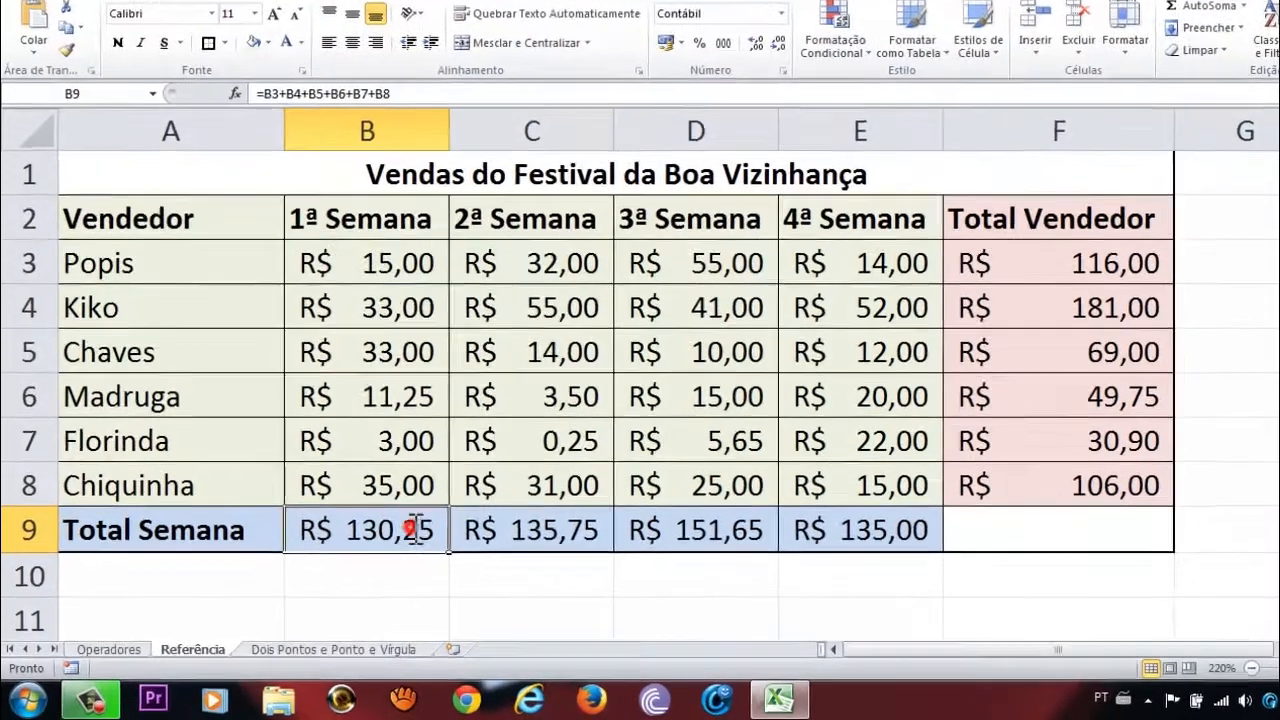
double_click(330, 543)
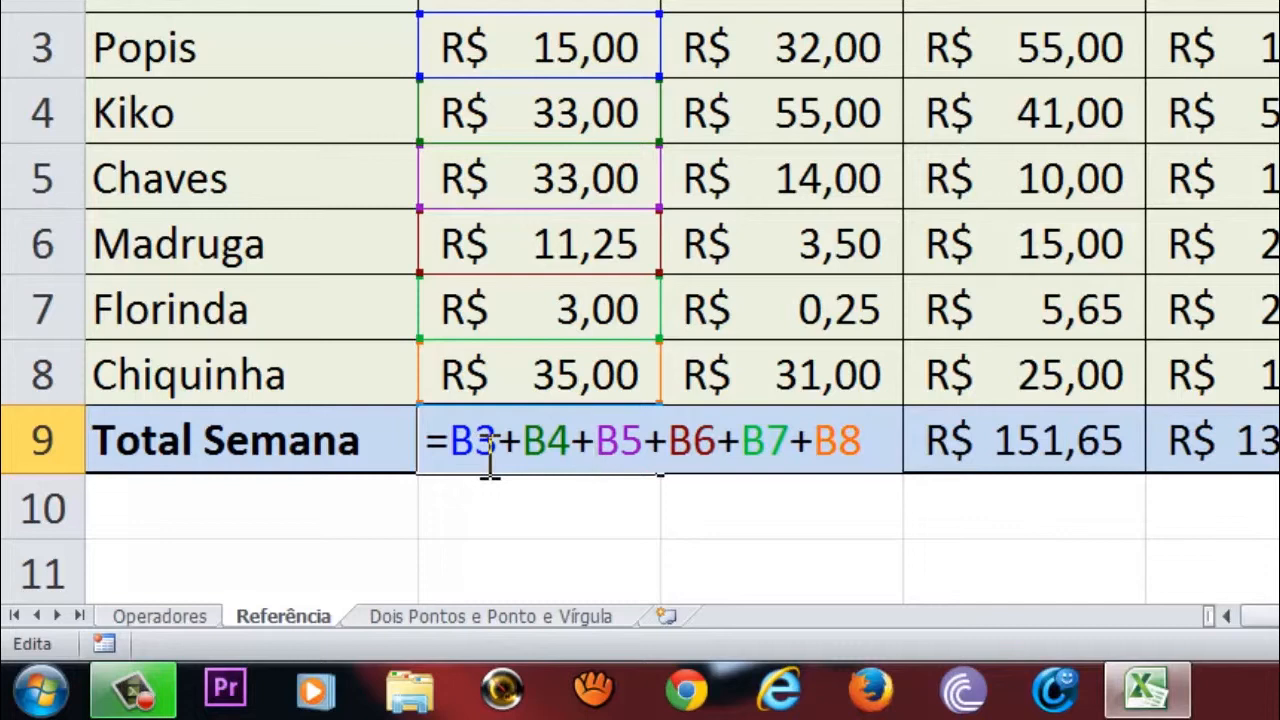
key(Return)
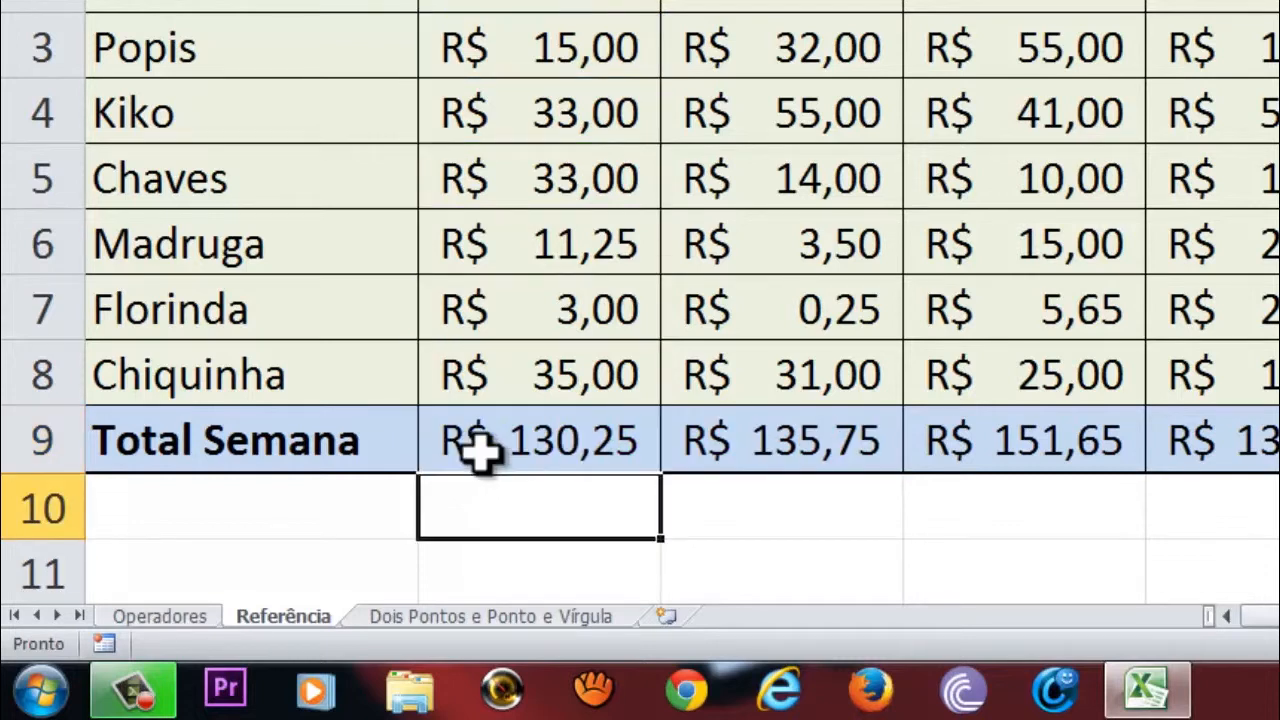
click(480, 452)
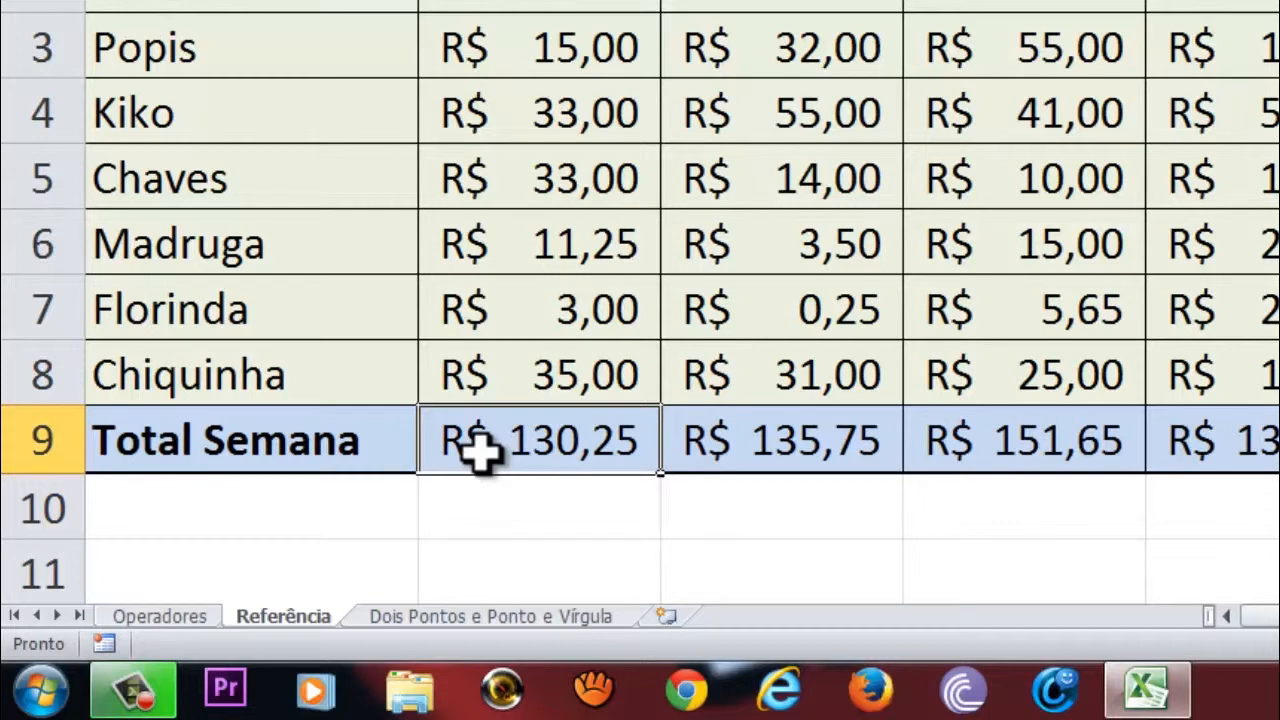
double_click(480, 452)
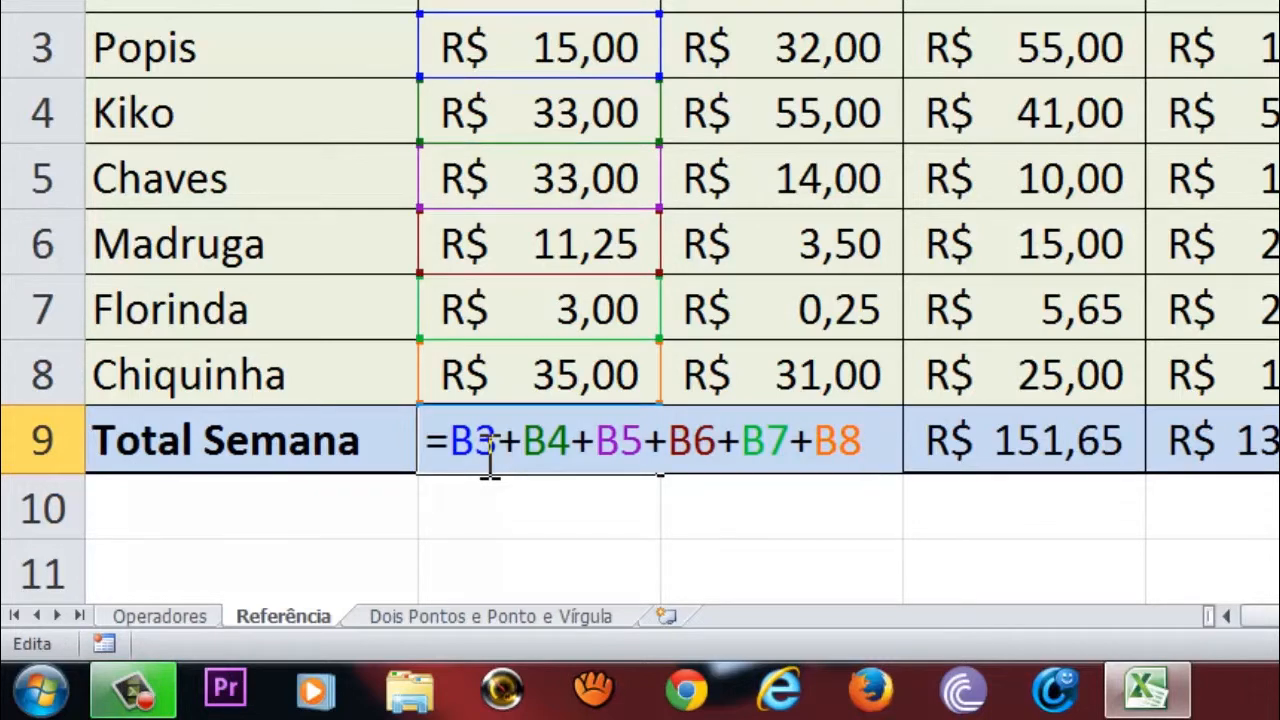
triple_click(490, 455)
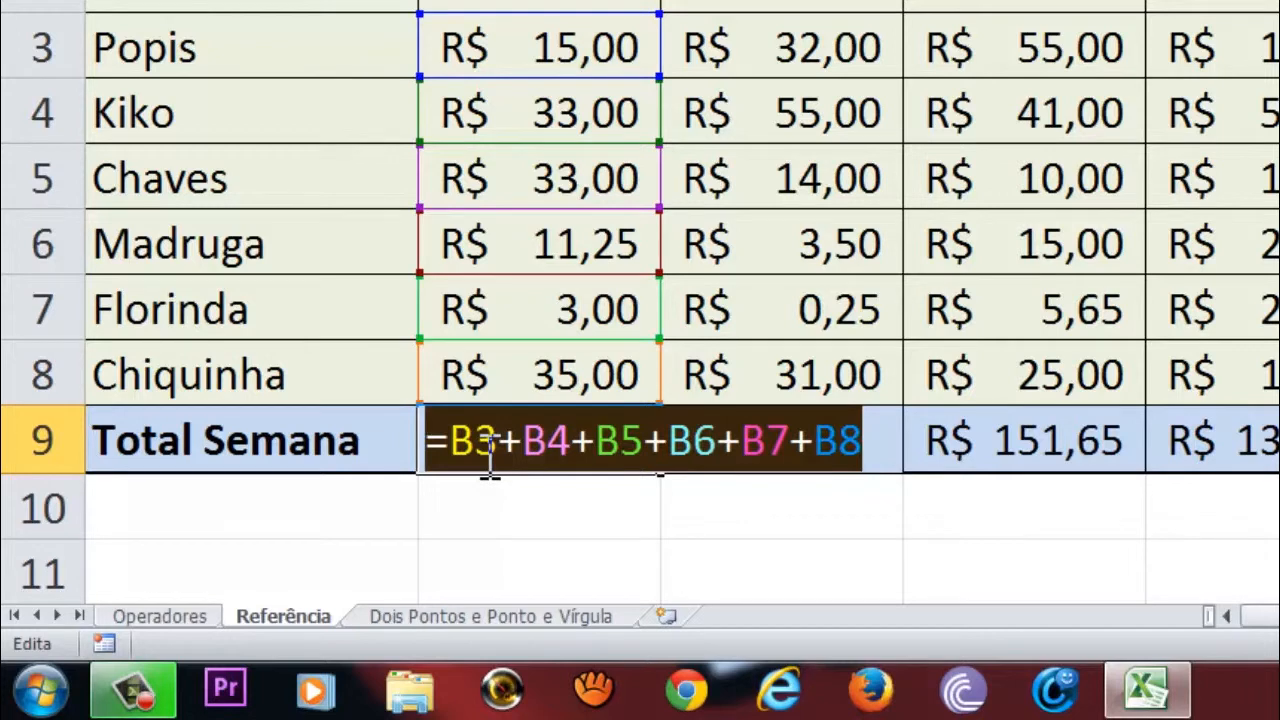
key(Delete)
text(=soma()
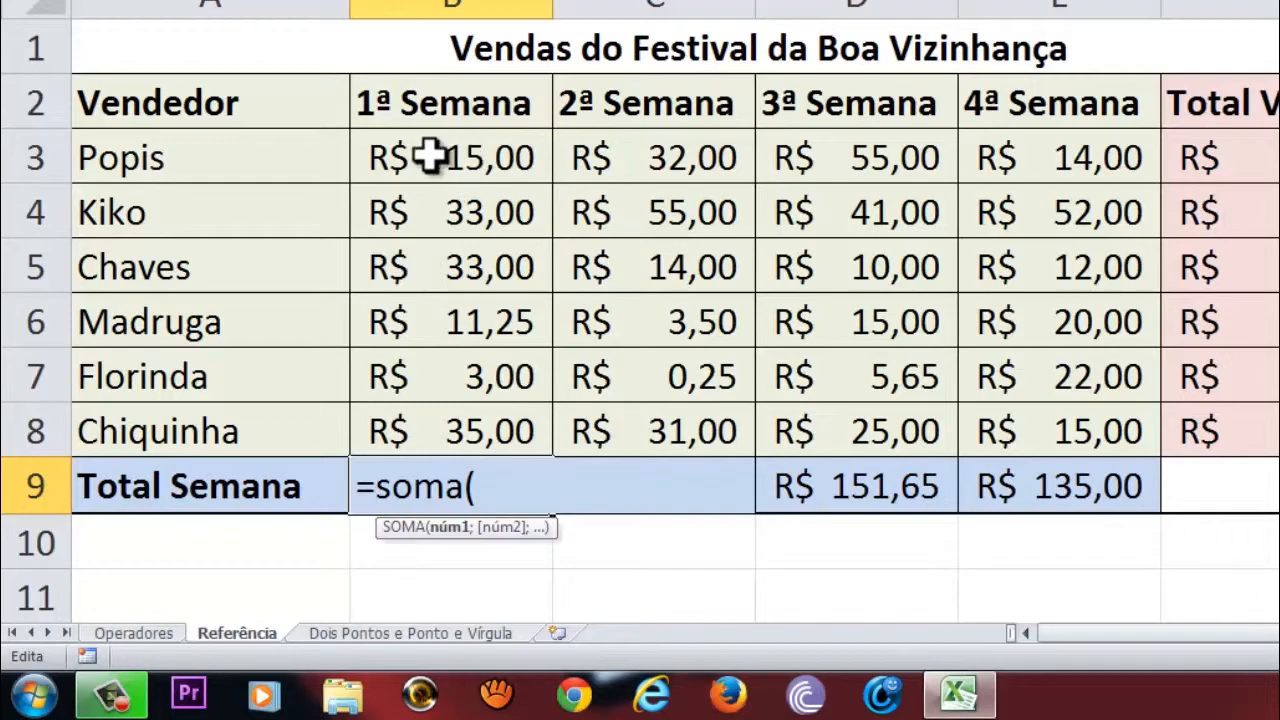
text(b3)
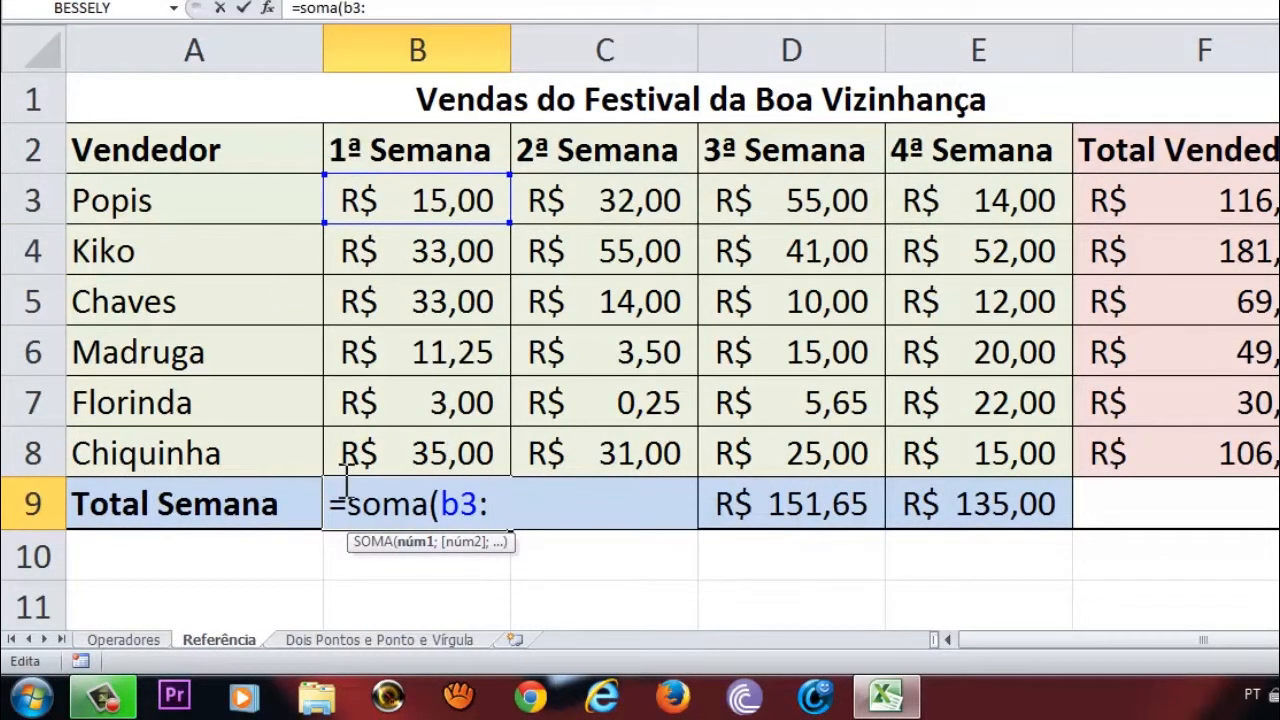
text(:b8)
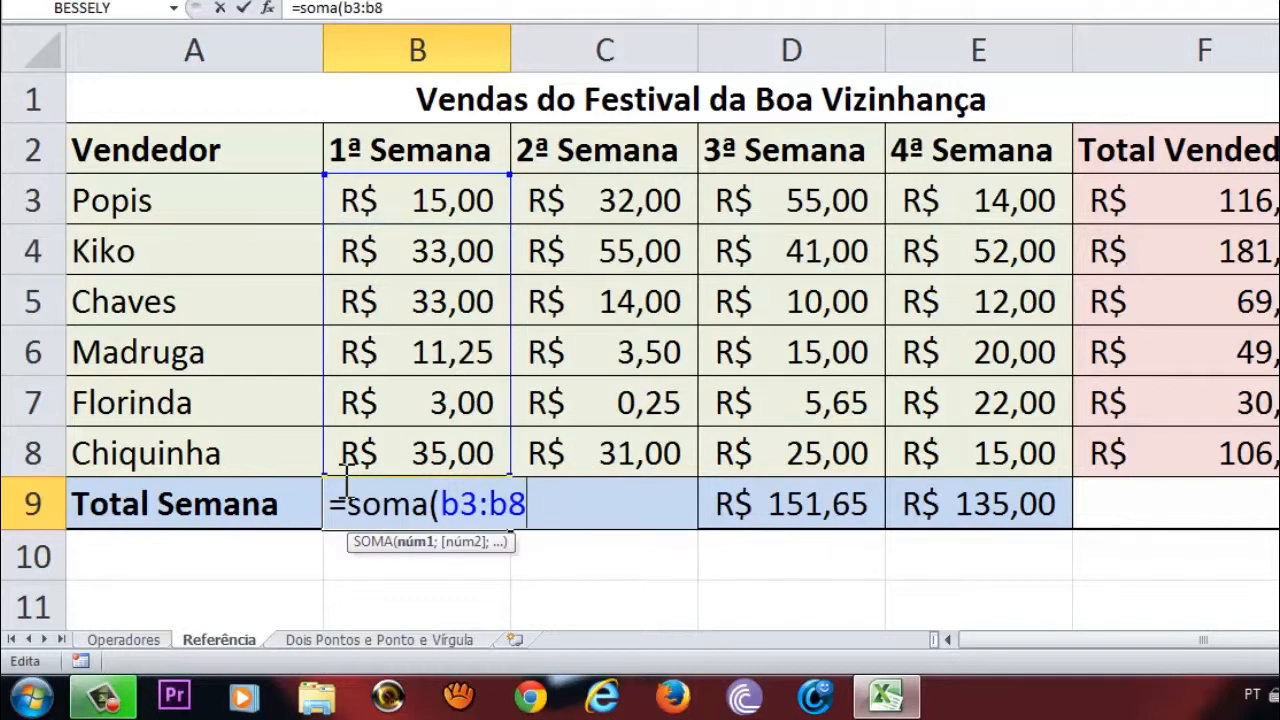
text())
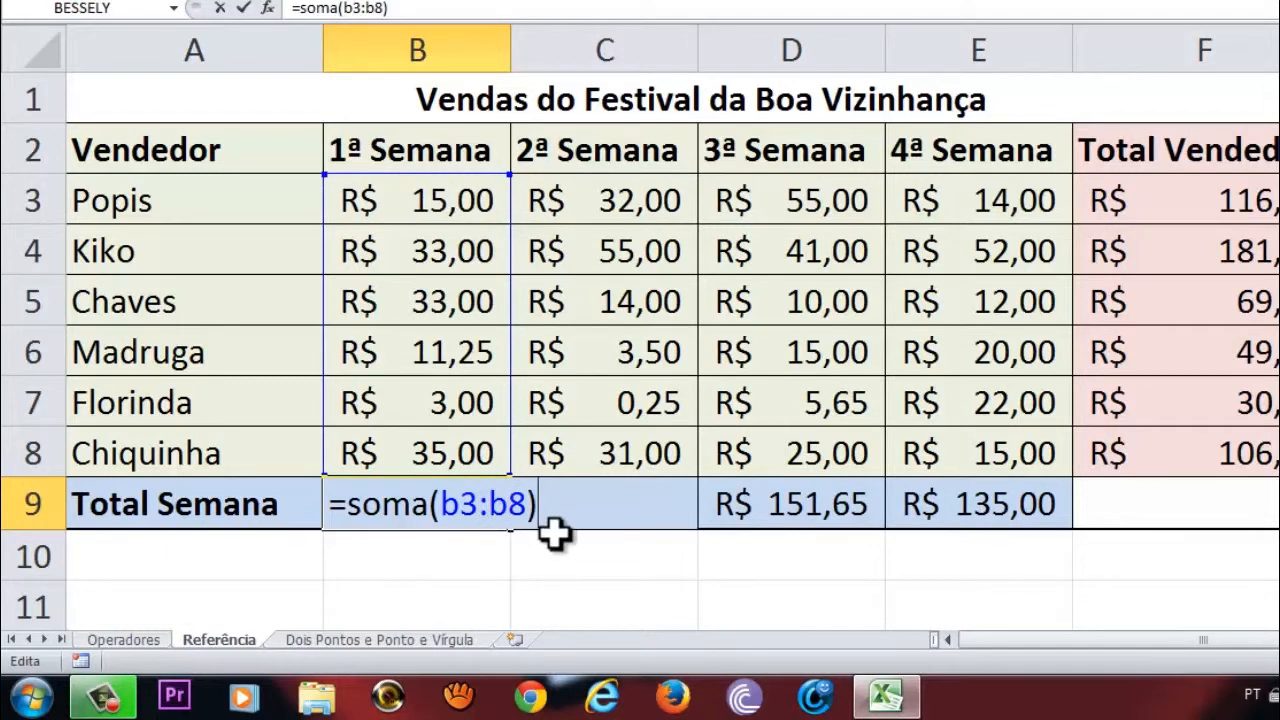
key(Return)
- Replace the 2ª Semana total's formula in C9 with =soma(C3:C8), picking the range directly on the sheet
key(Up)
key(Up)
key(Down)
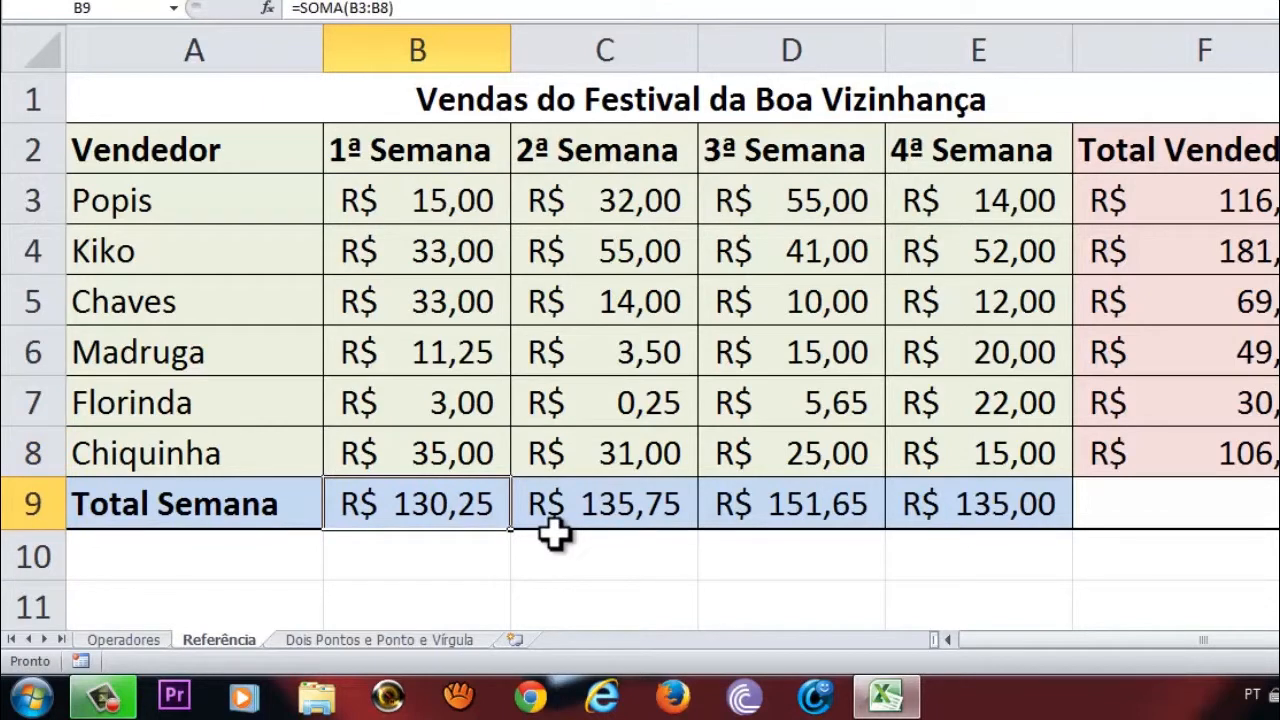
key(Right)
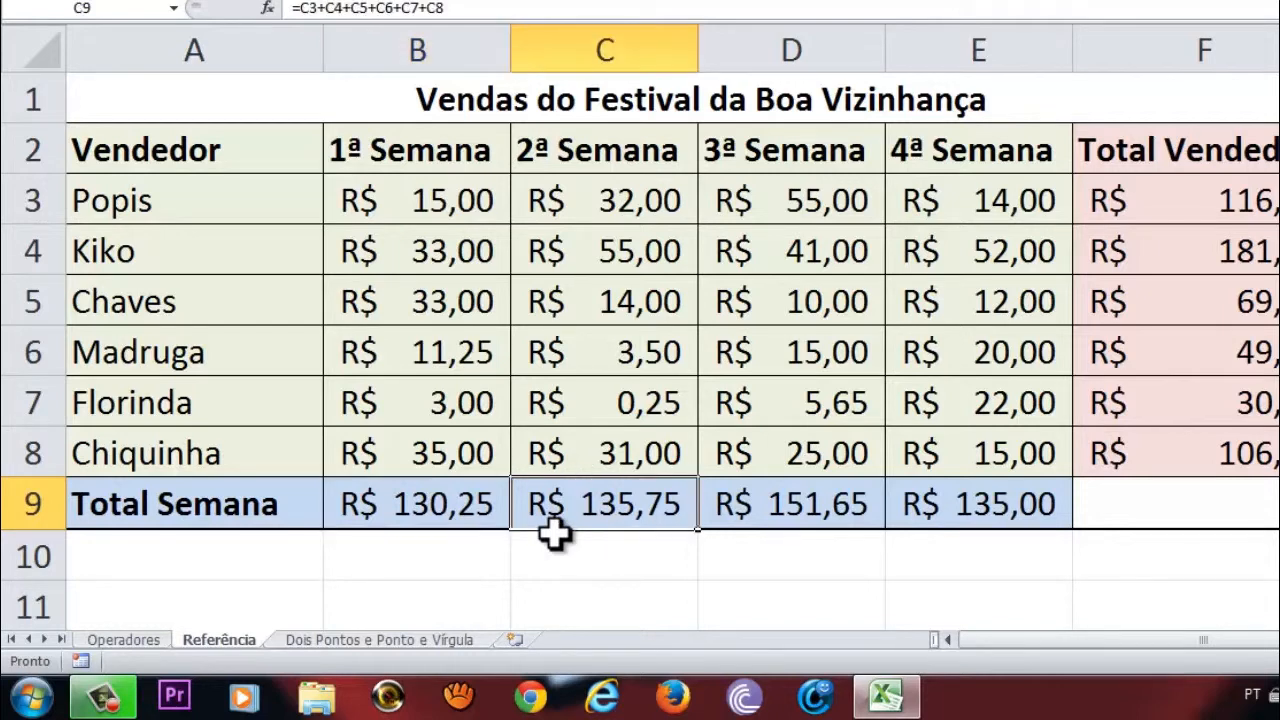
text(=)
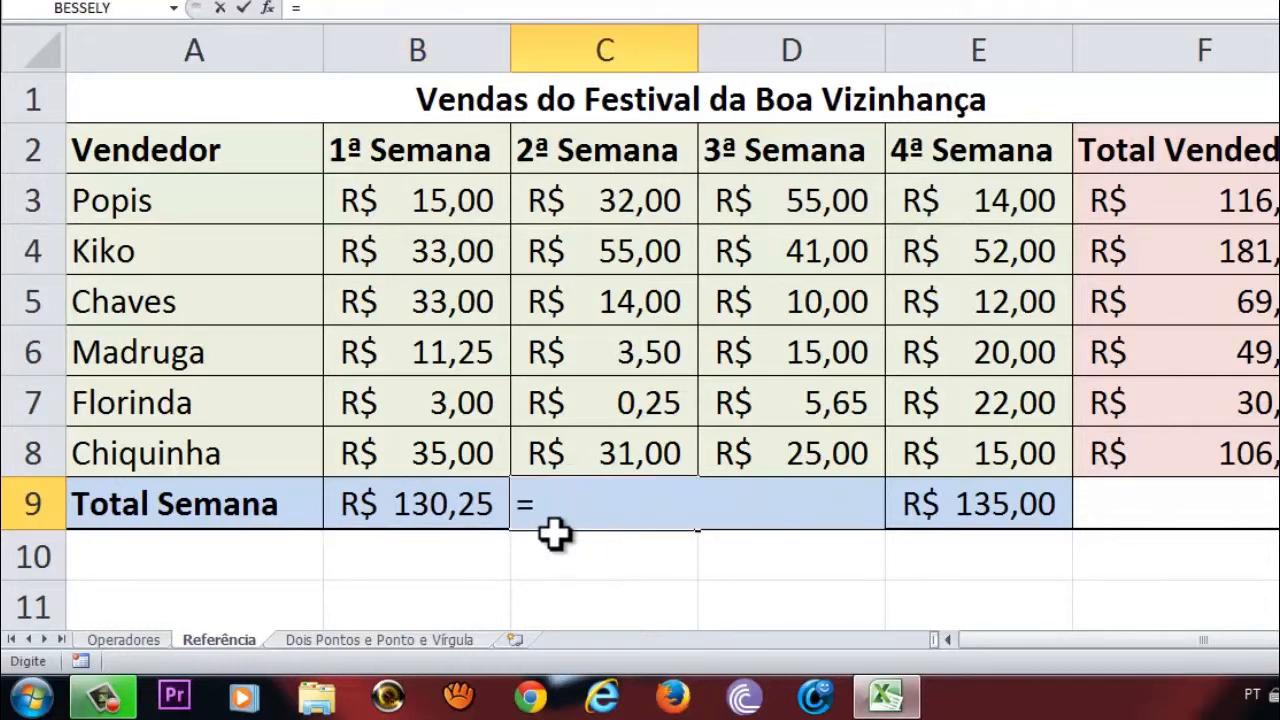
text(soma()
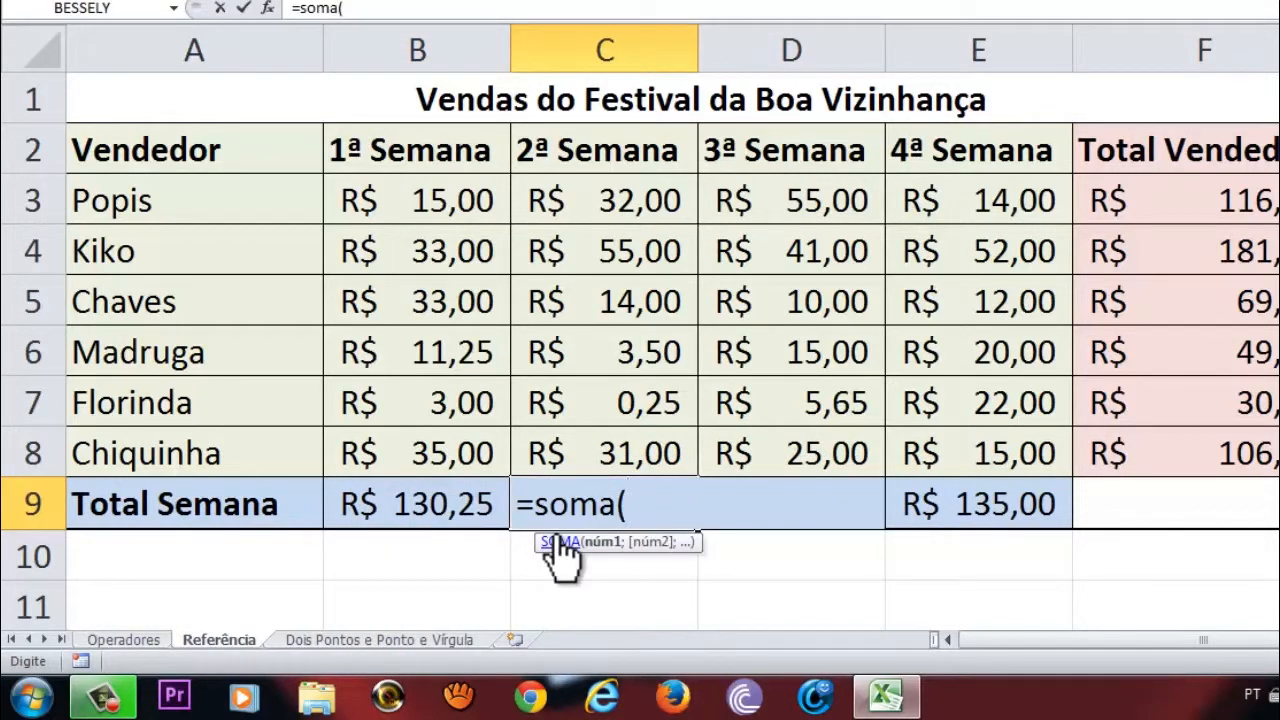
drag(537, 200, 612, 460)
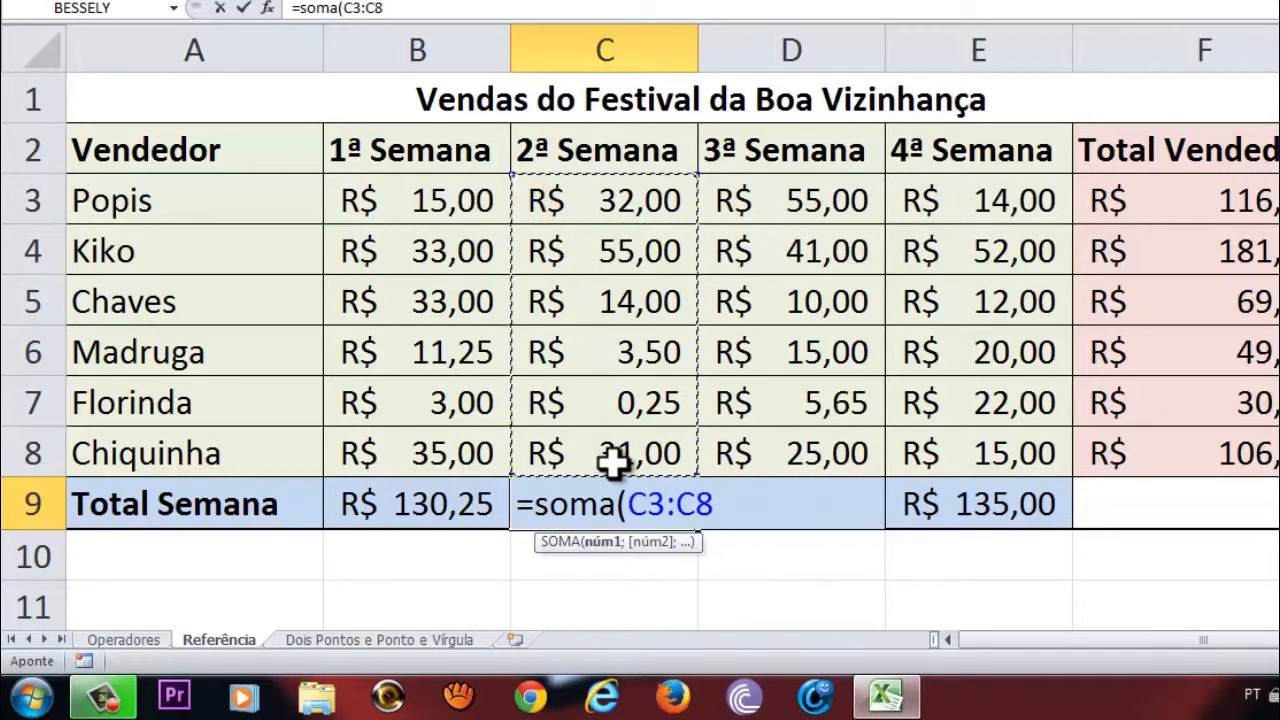
text())
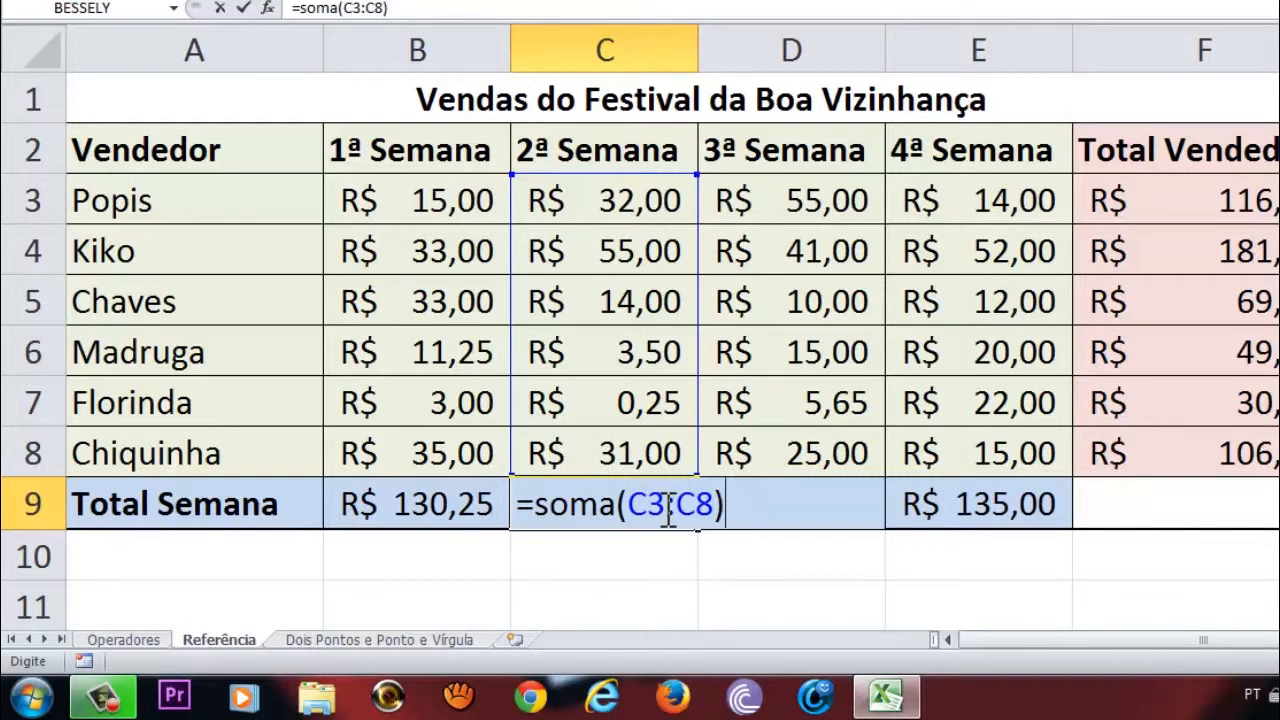
key(Return)
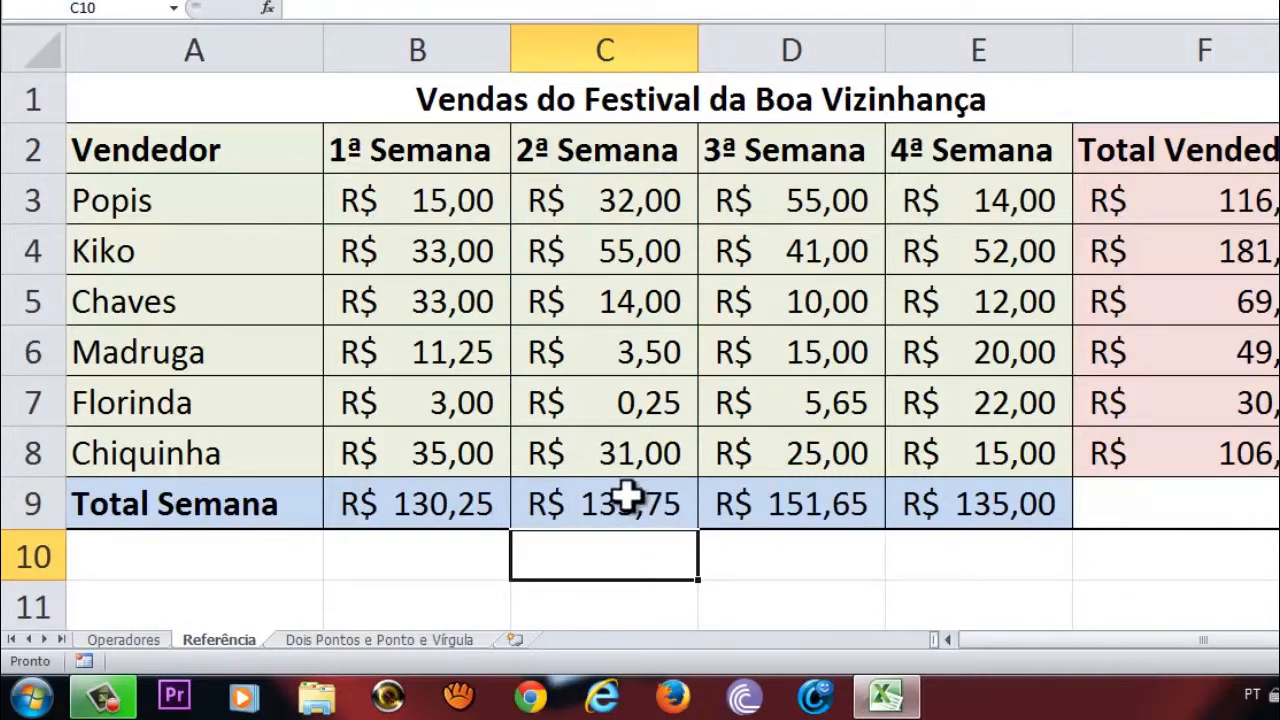
- Replace the 3ª Semana total's formula in D9 with =soma(D3:D8), picking the range directly on the sheet
click(790, 511)
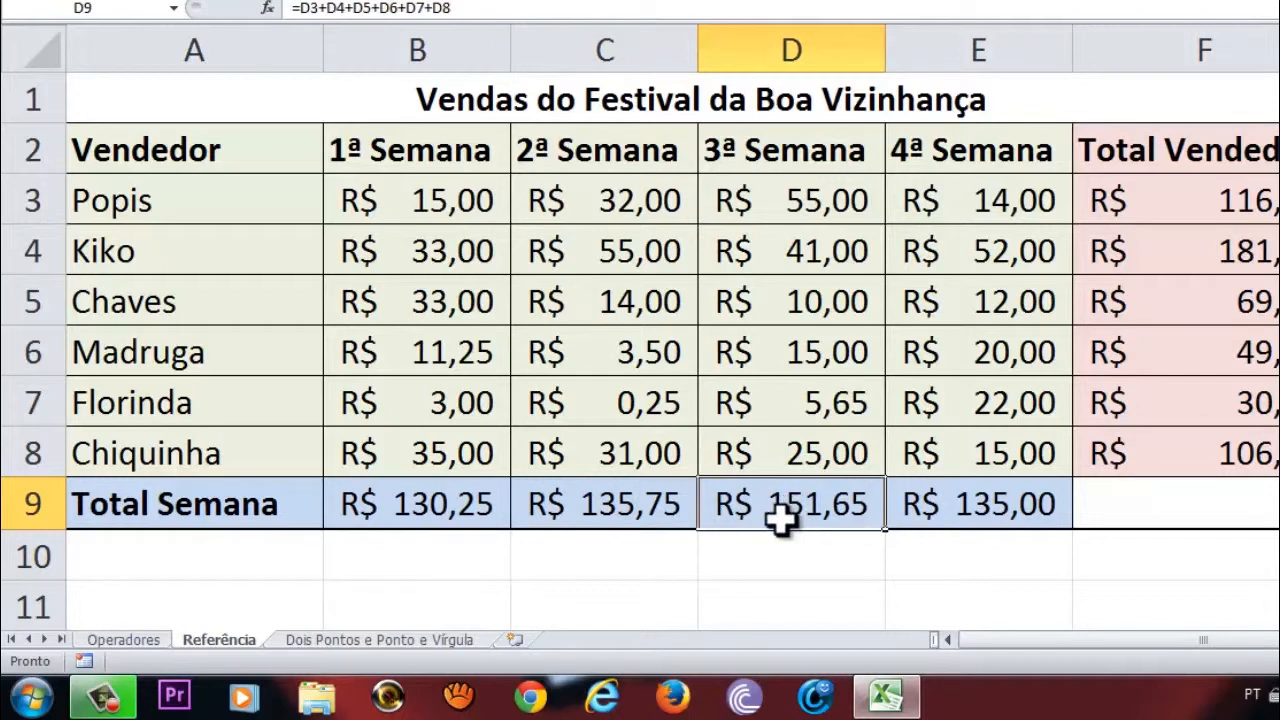
text(=soma()
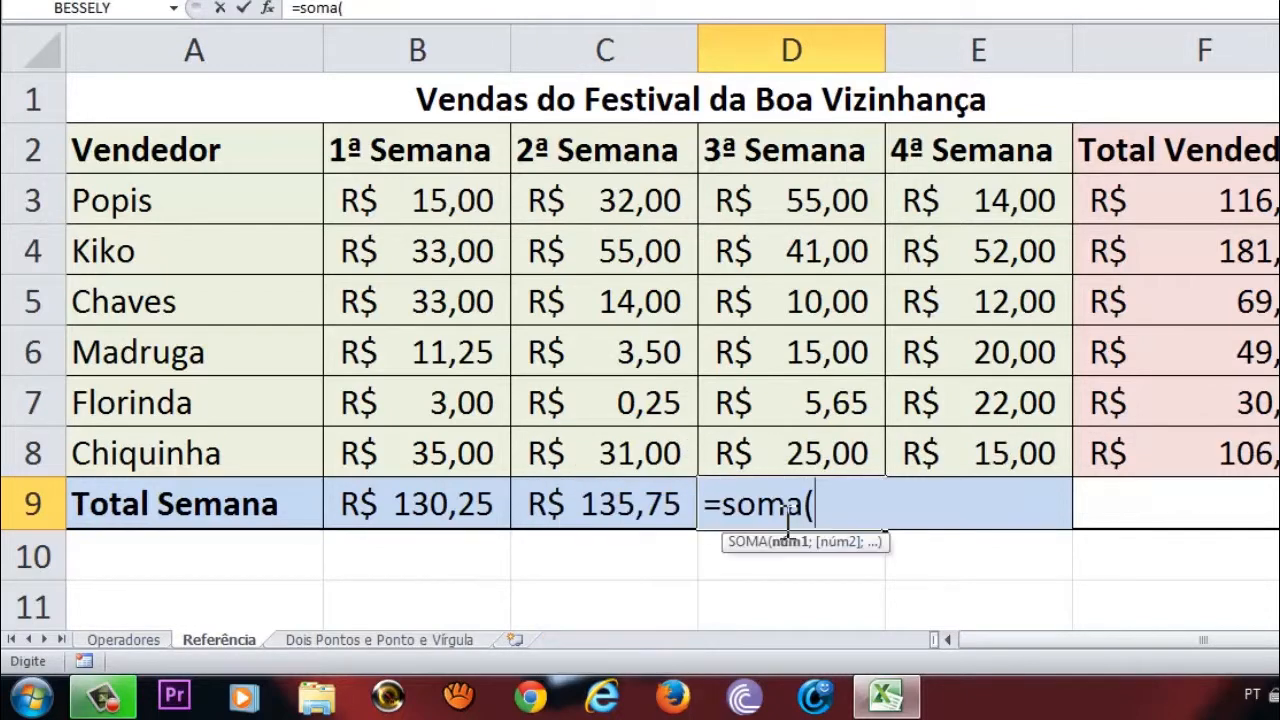
drag(786, 190, 825, 440)
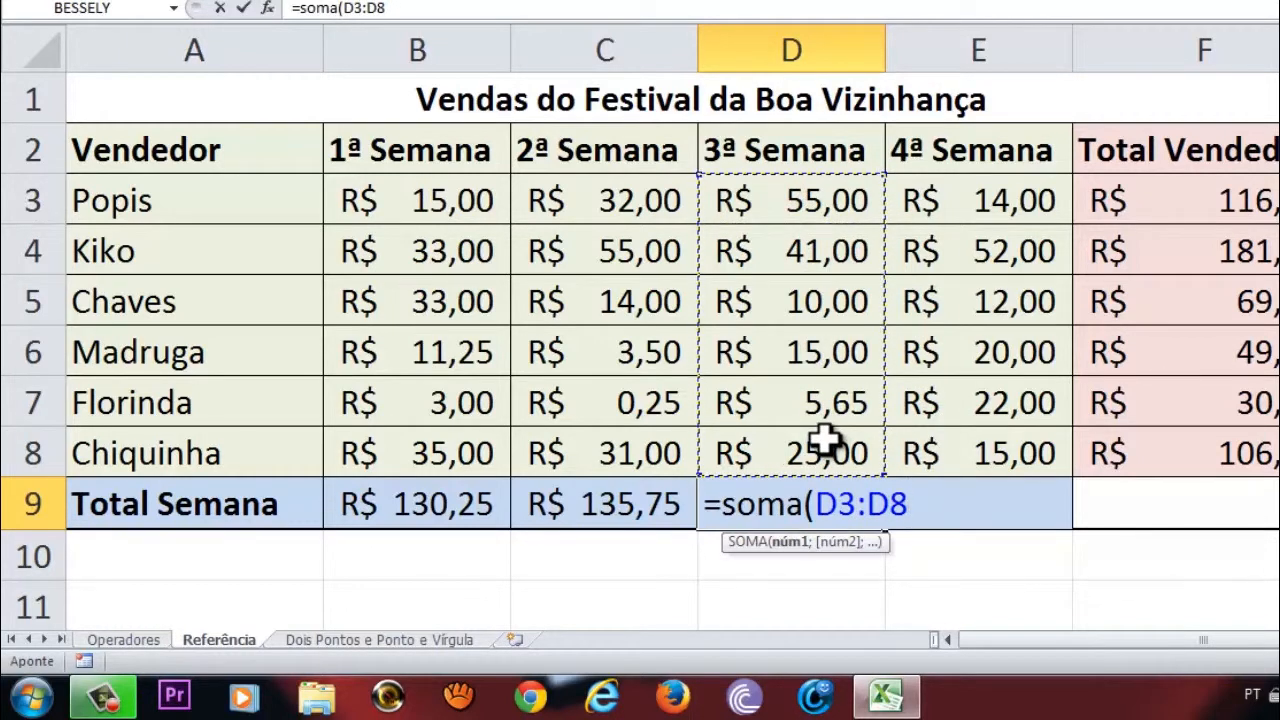
text())
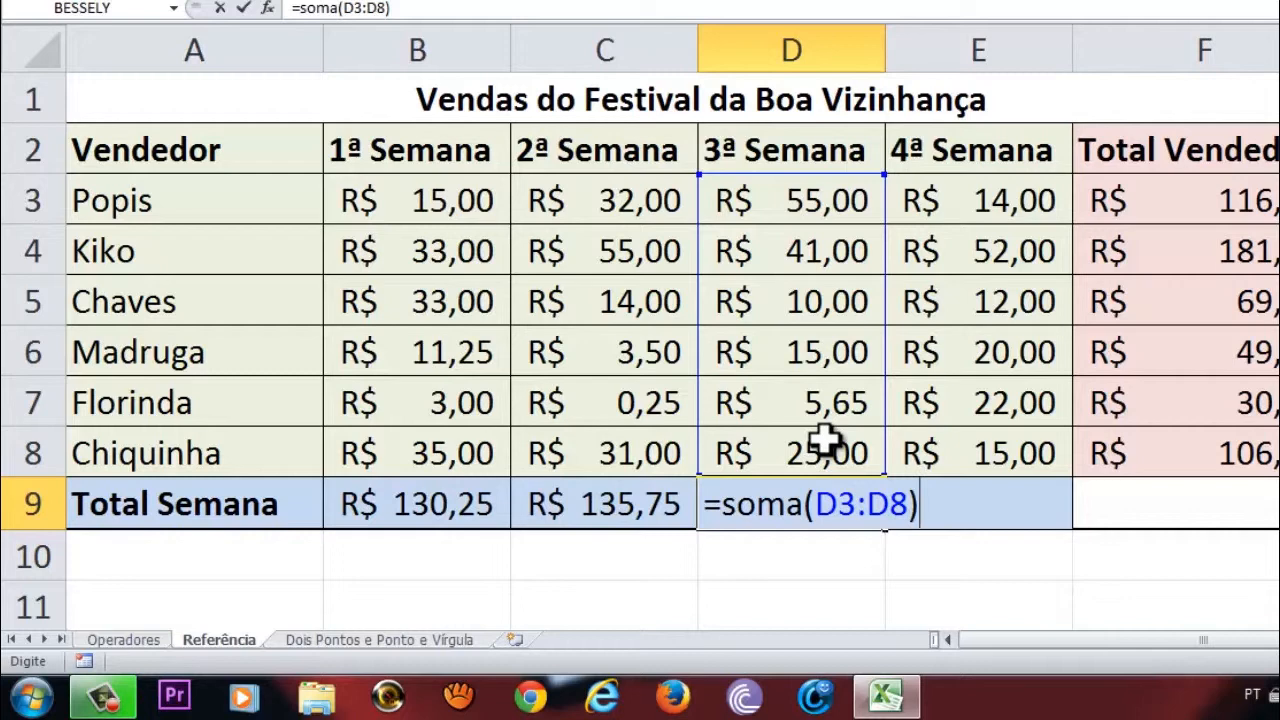
key(Return)
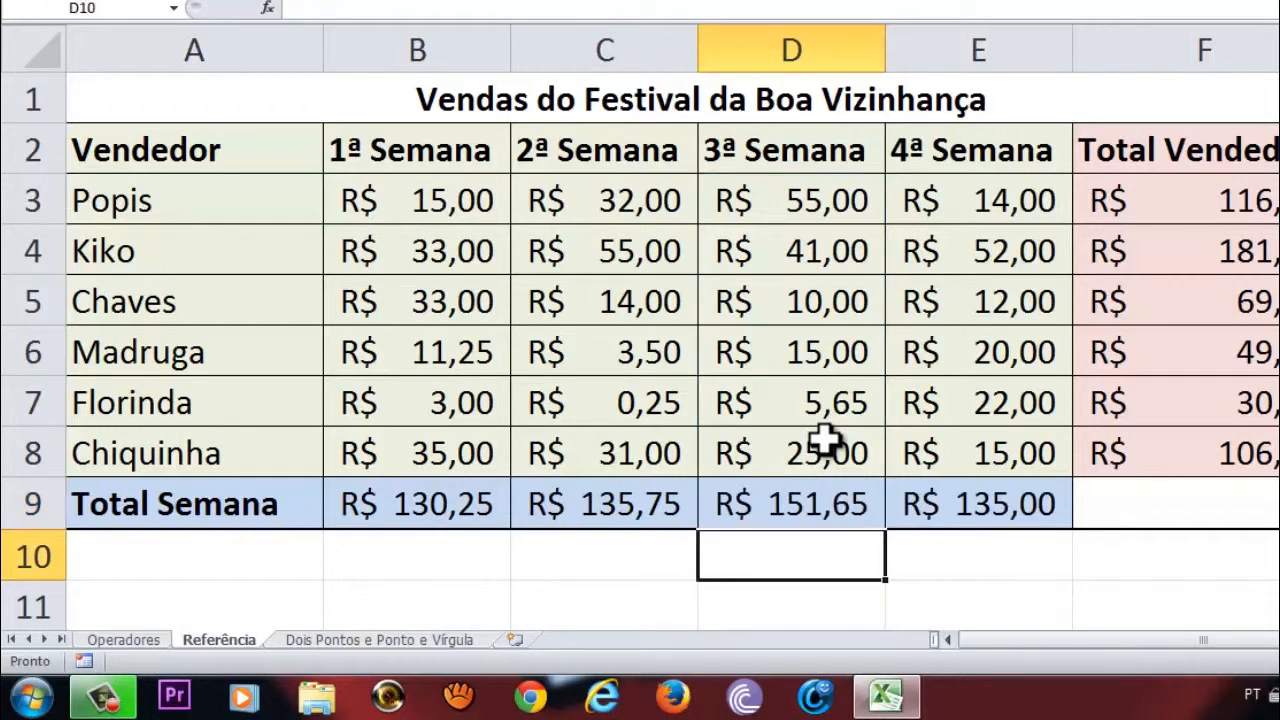
- Clear the weekly totals in C9:E9, keeping only the 1ª Semana total
drag(600, 500, 930, 505)
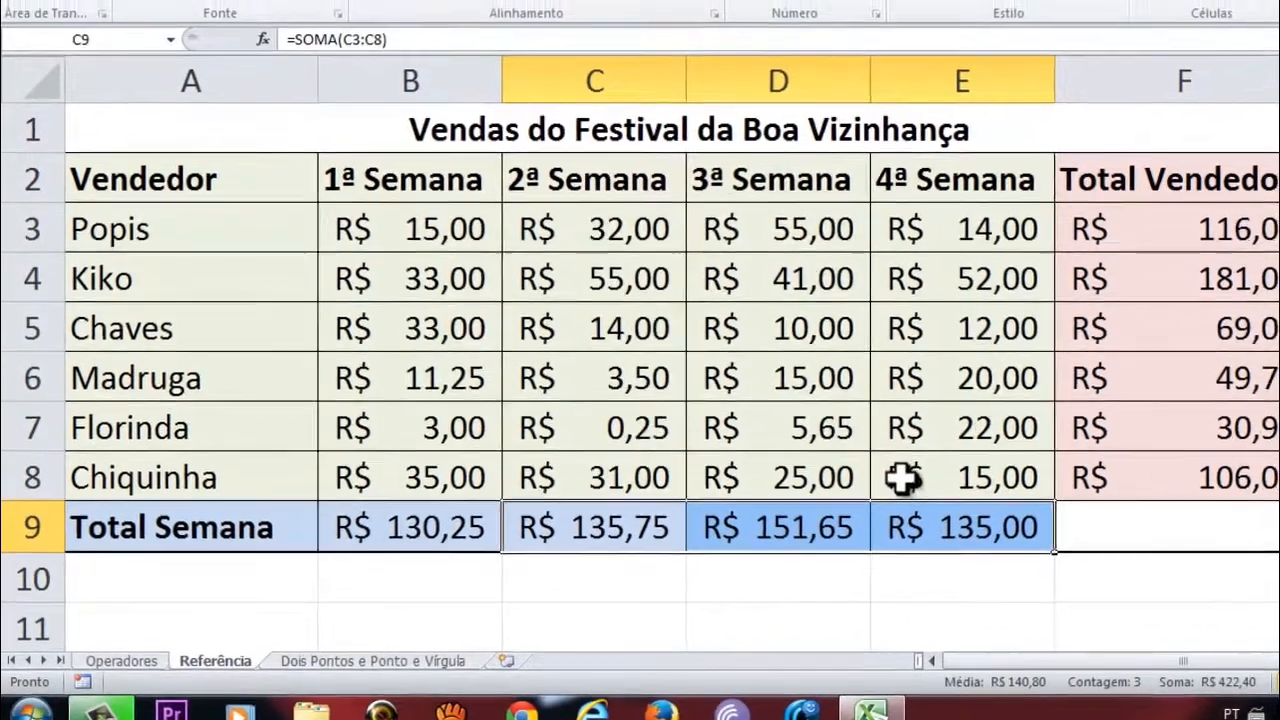
key(Delete)
click(620, 617)
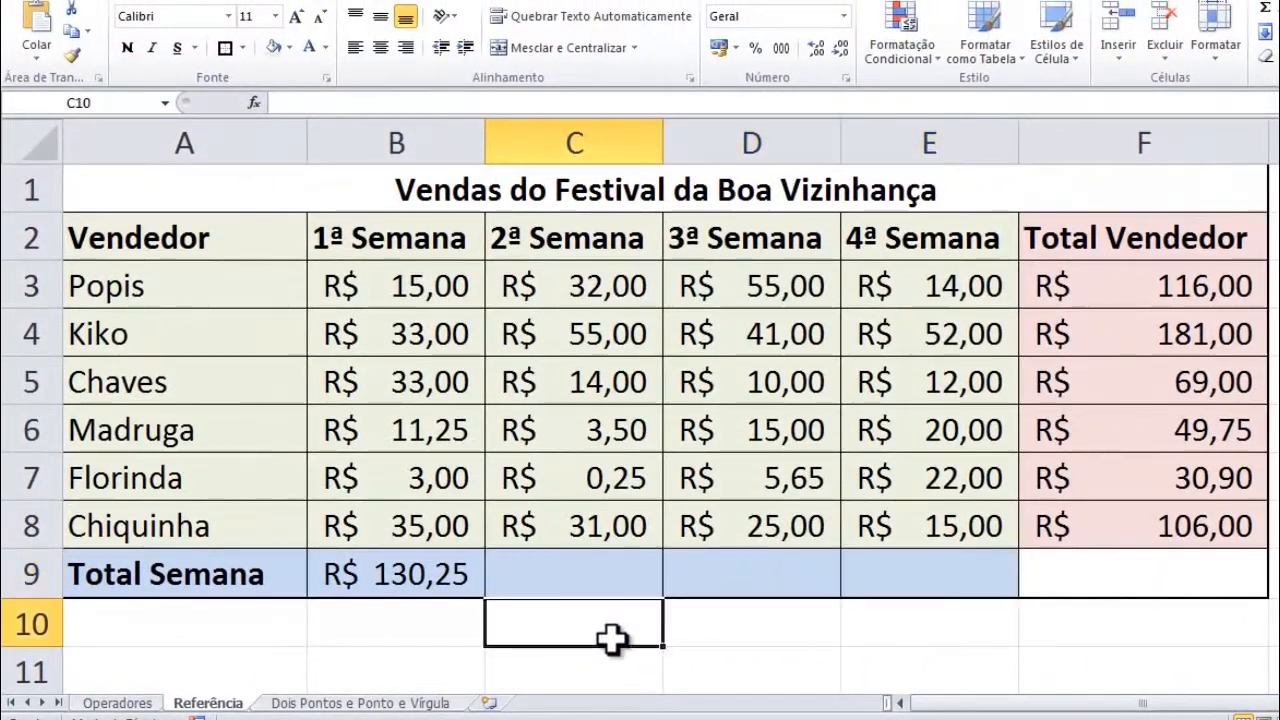
- Fill the SOMA formula from B9 across to E9 and check the copied formulas in C9, D9 and E9
click(445, 553)
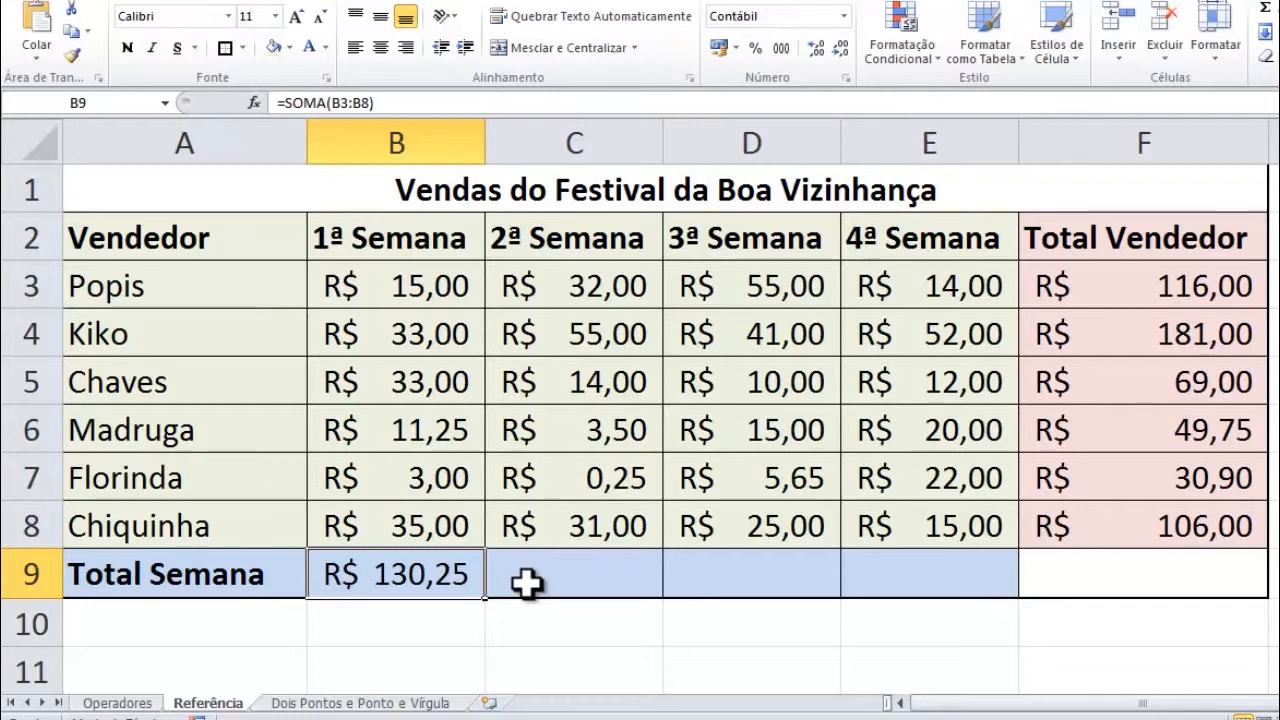
double_click(448, 588)
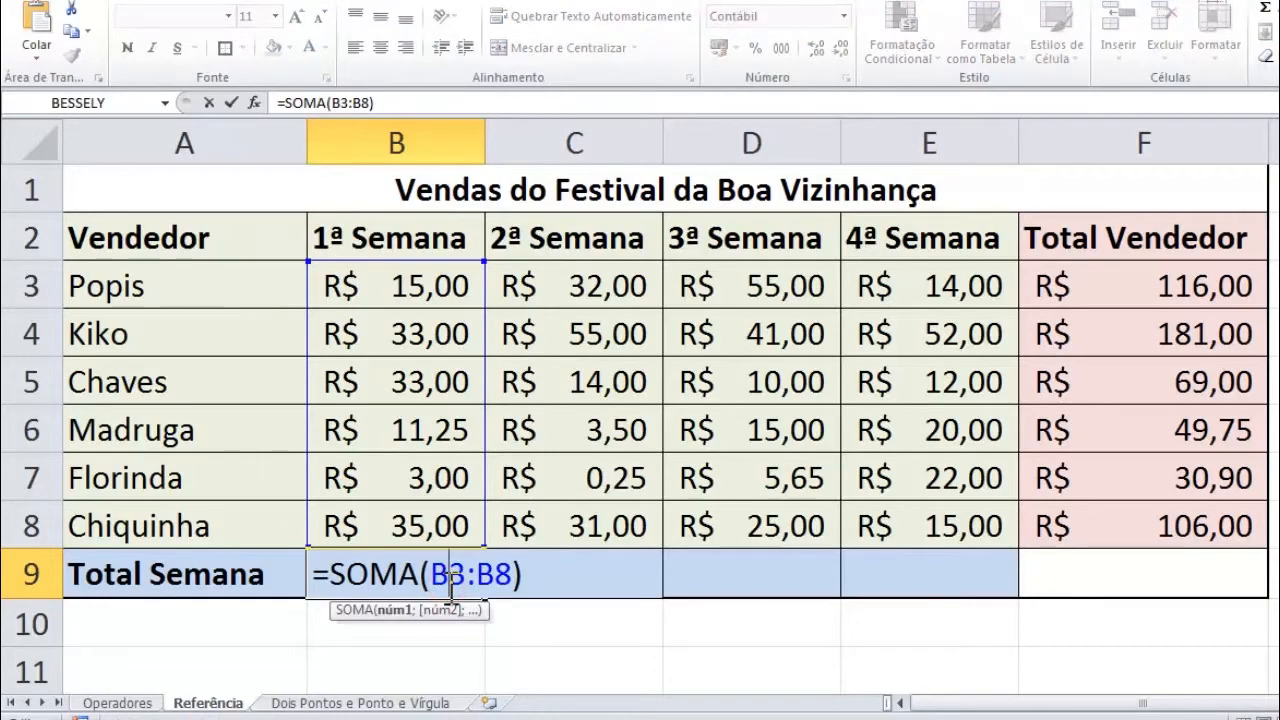
key(Return)
click(449, 587)
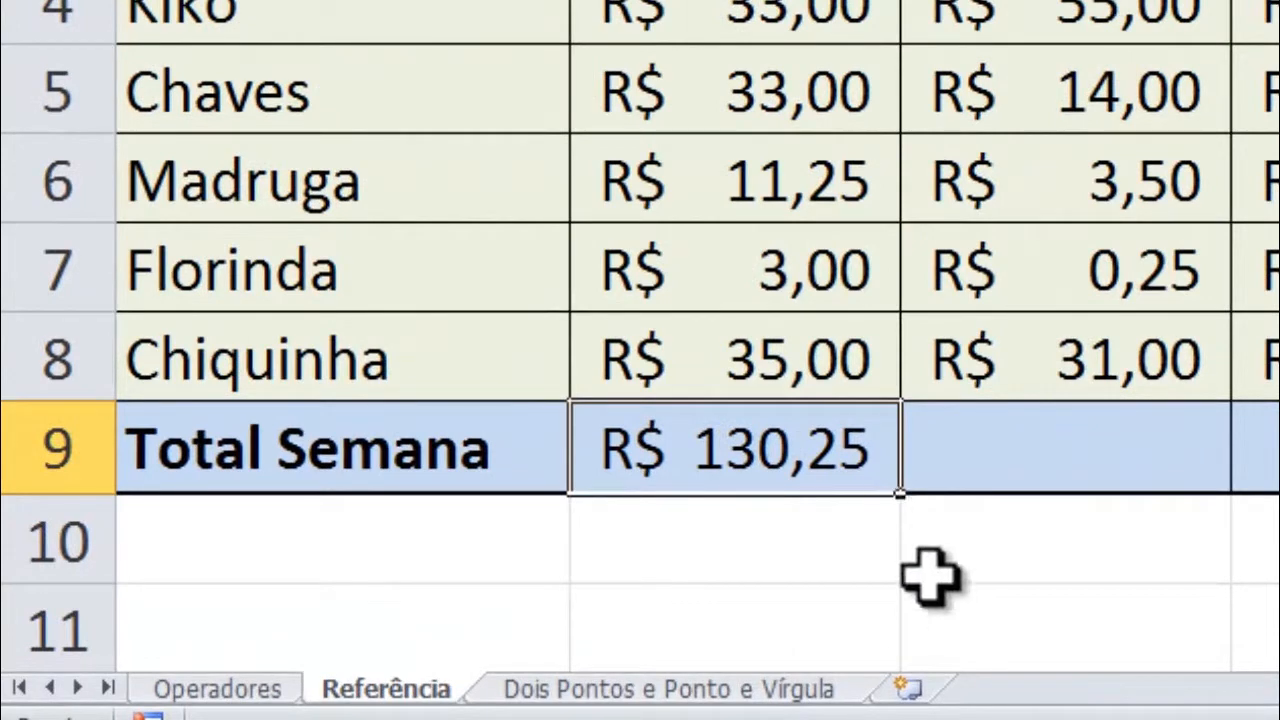
click(905, 515)
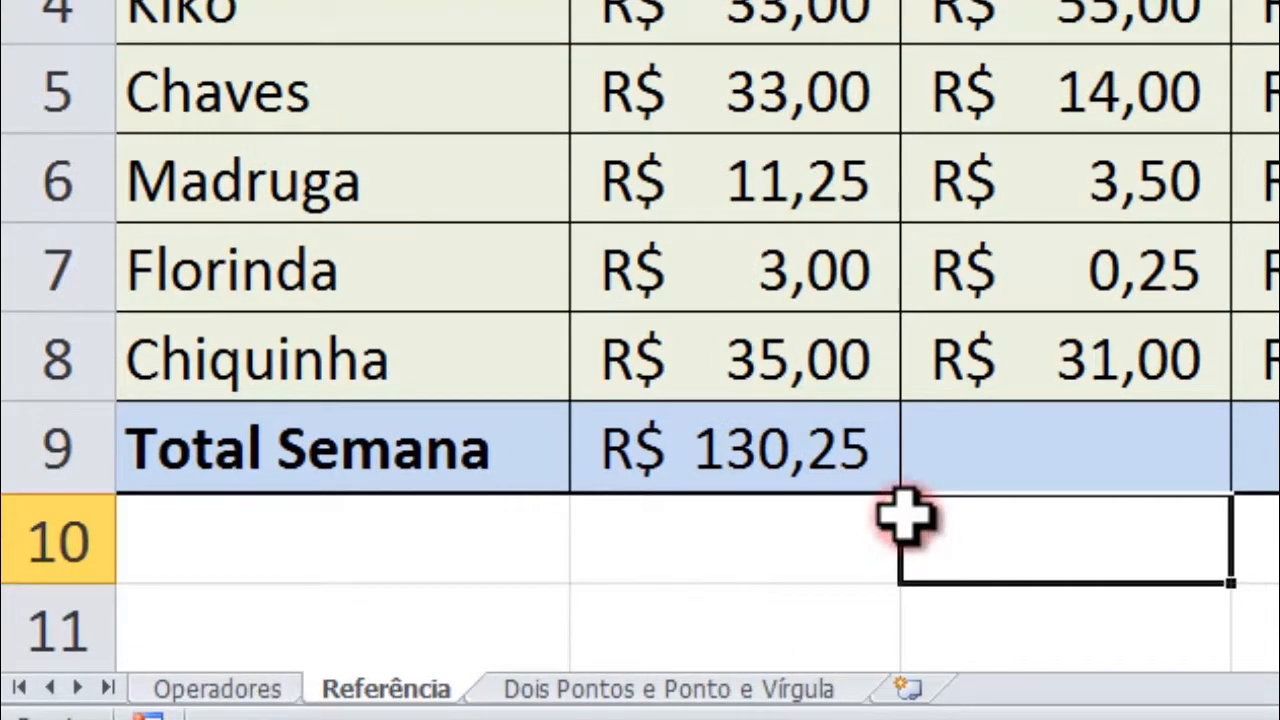
click(822, 462)
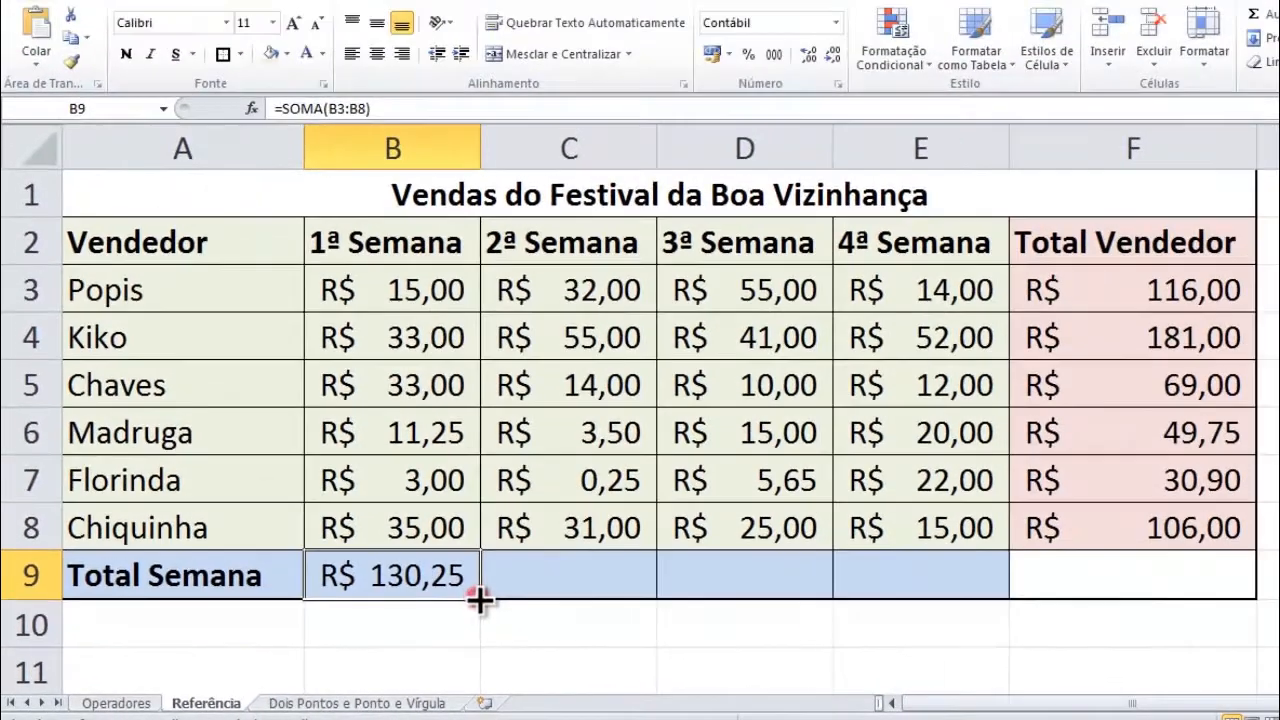
drag(885, 500, 1279, 474)
drag(868, 587, 940, 575)
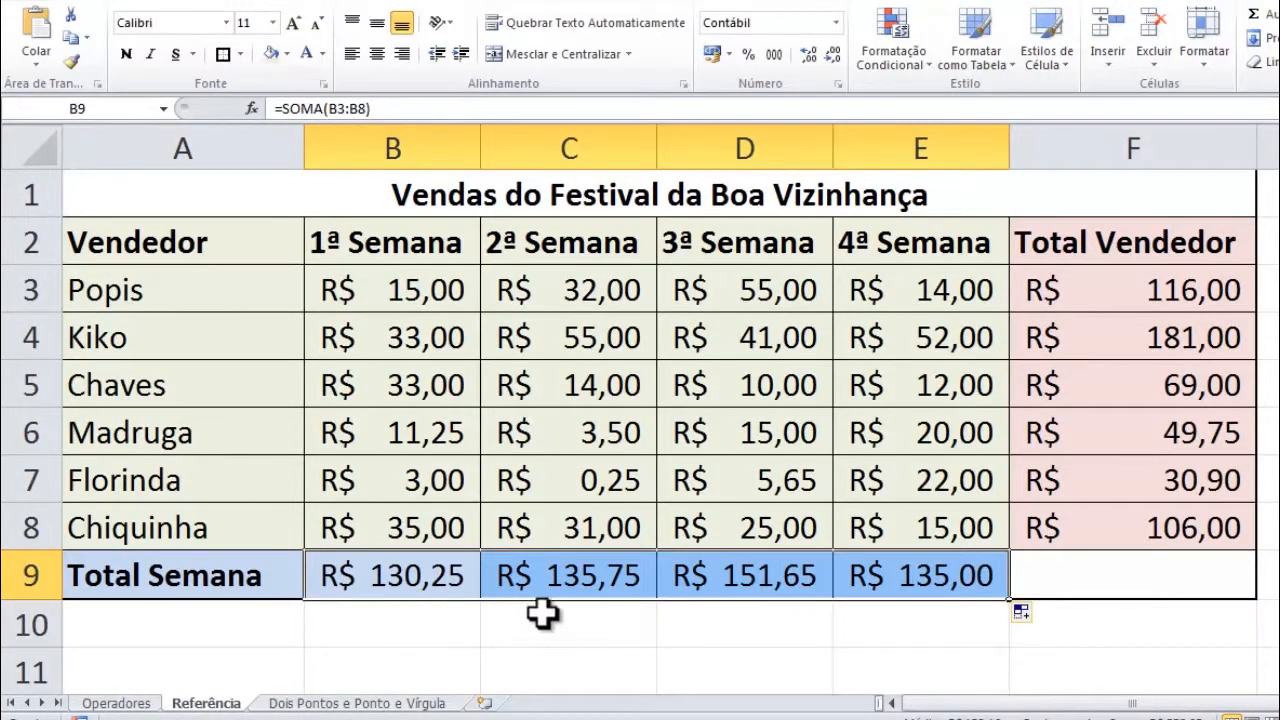
click(580, 577)
click(708, 574)
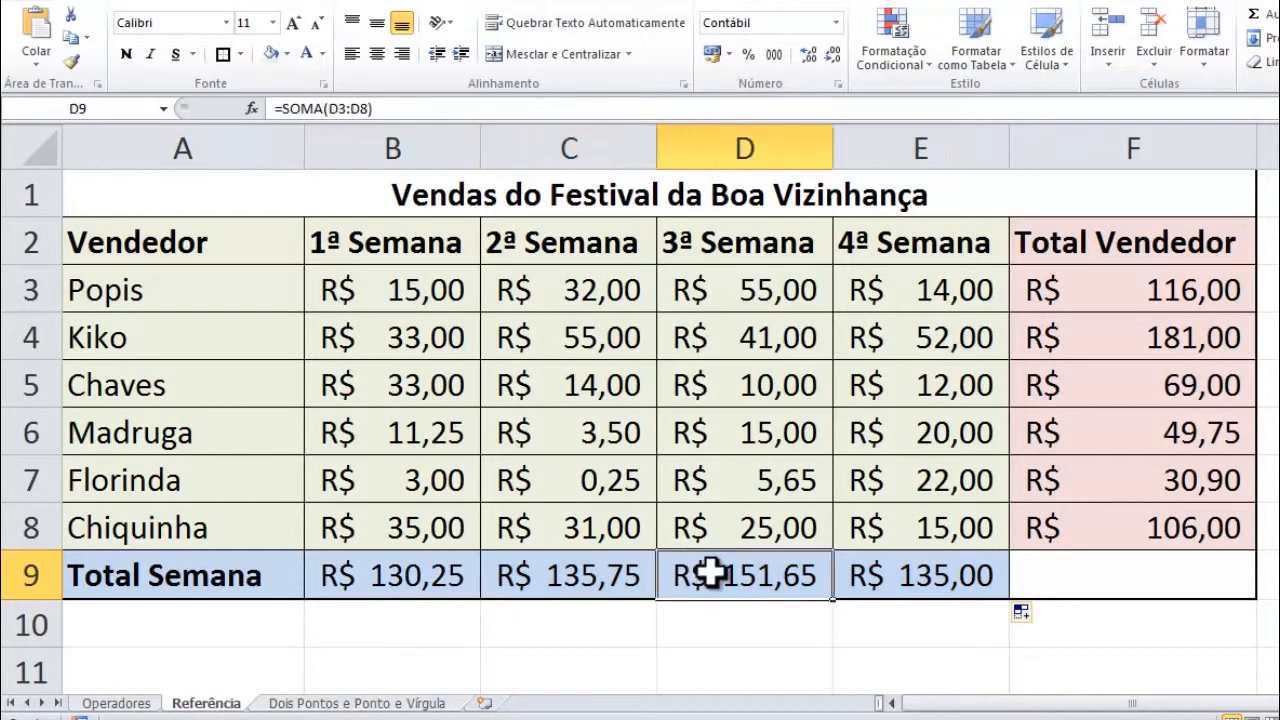
click(878, 587)
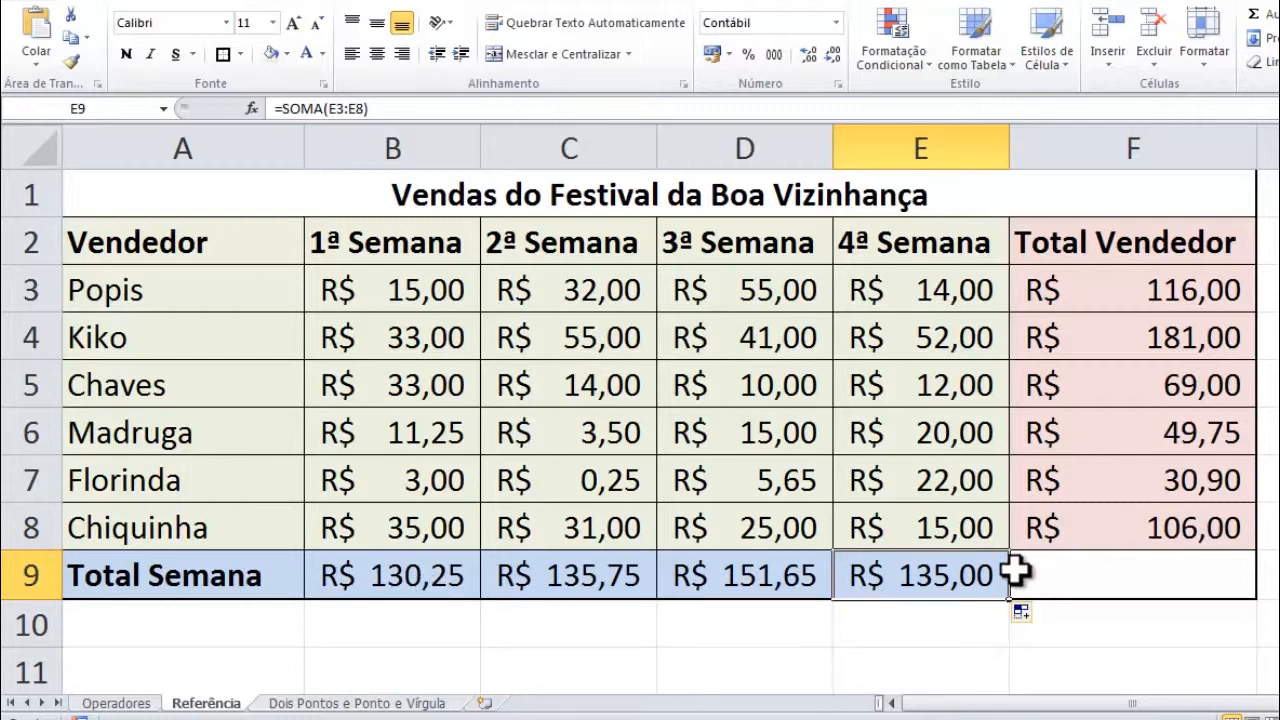
- Replace Popis's Total Vendedor formula in F3 with =soma(B3:E3), picking the range directly on the sheet
click(1144, 285)
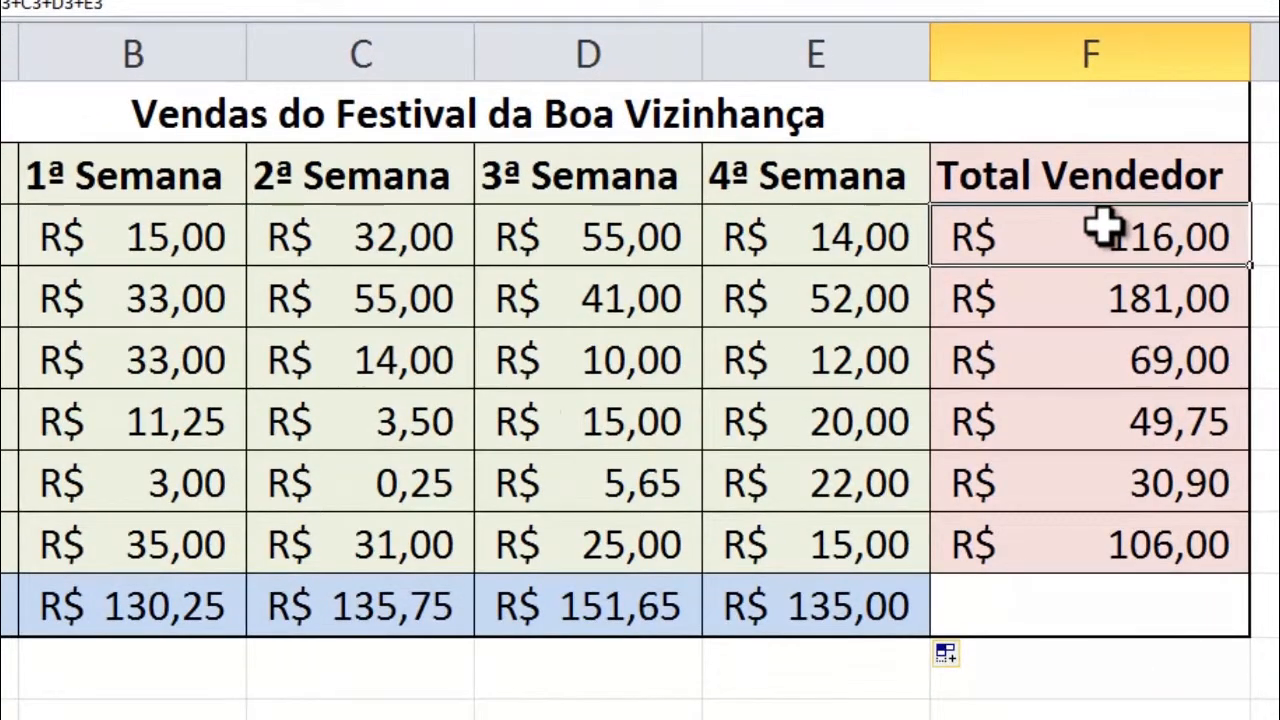
double_click(1104, 228)
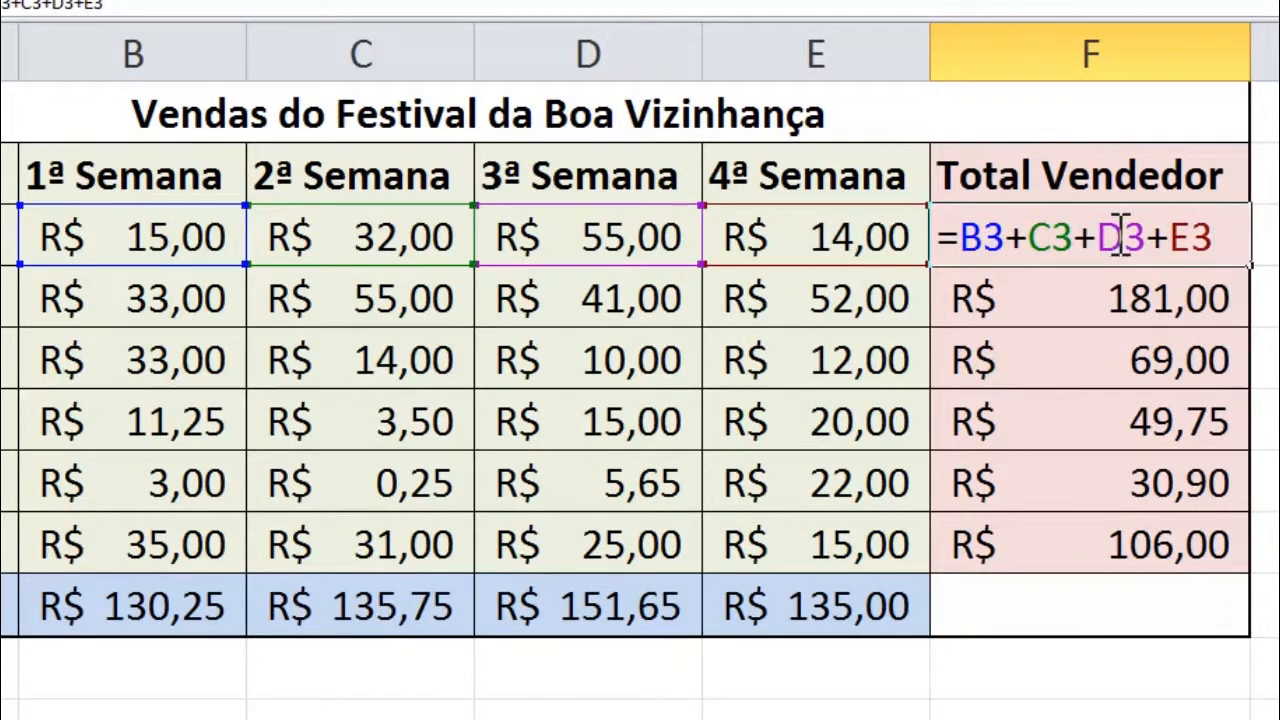
key(BackSpace)
key(BackSpace)
key(BackSpace)
key(BackSpace)
key(BackSpace)
key(BackSpace)
key(BackSpace)
key(BackSpace)
key(BackSpace)
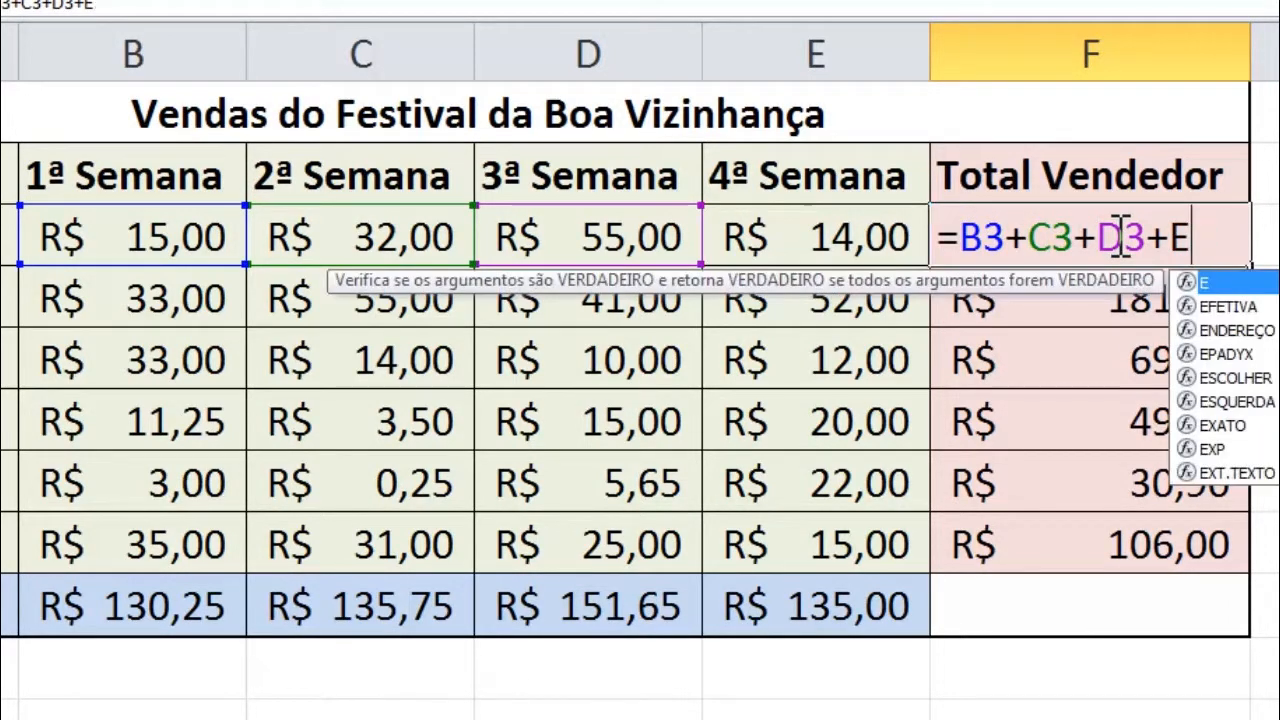
key(BackSpace)
key(BackSpace)
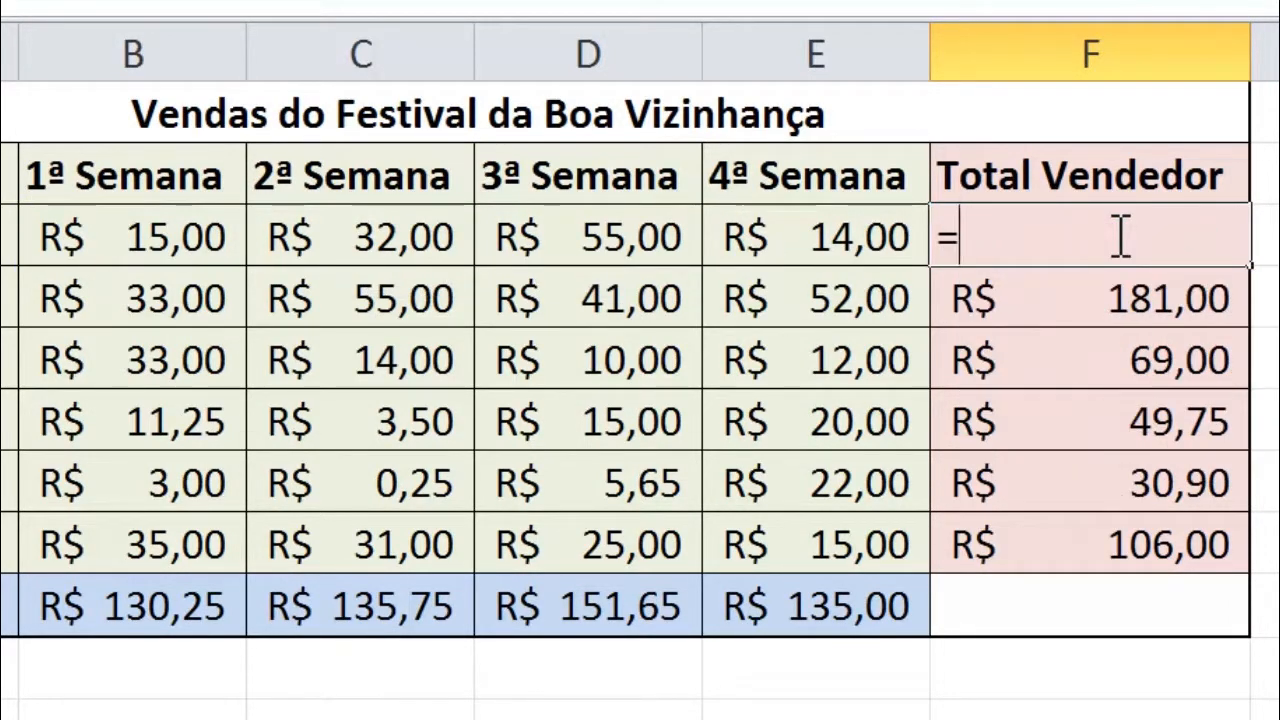
text(soma()
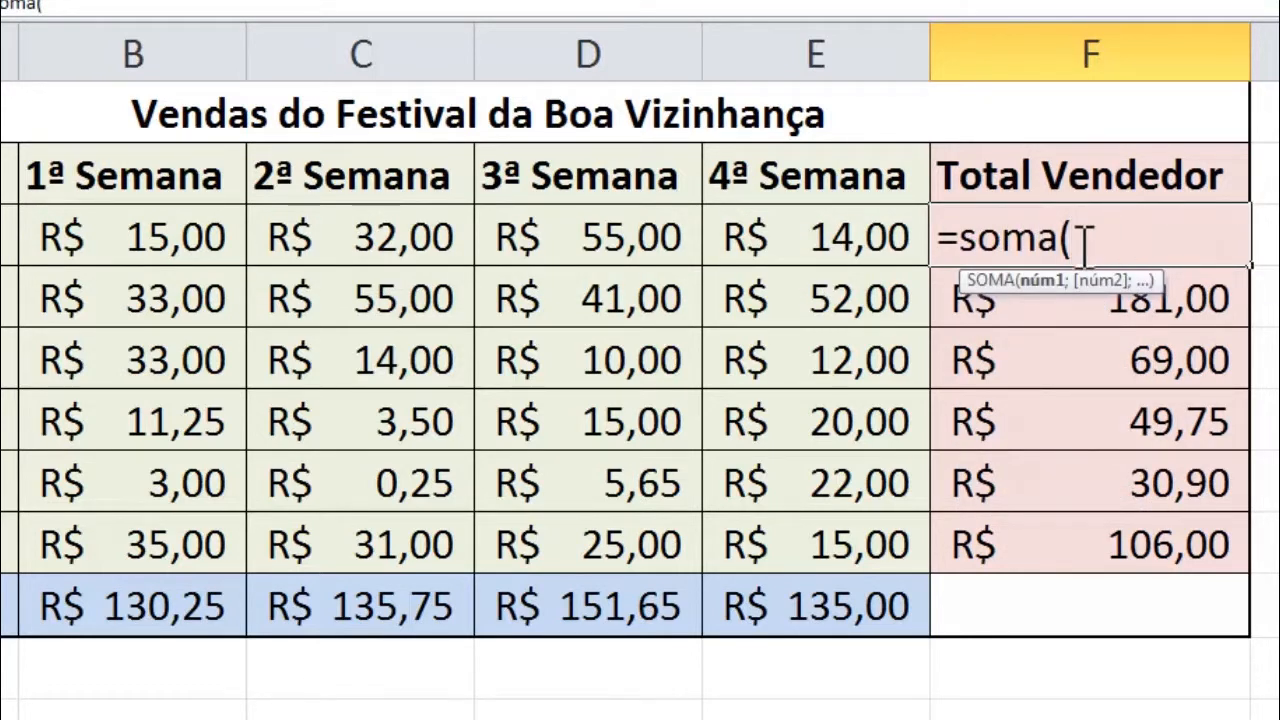
drag(165, 238, 851, 200)
drag(215, 237, 757, 237)
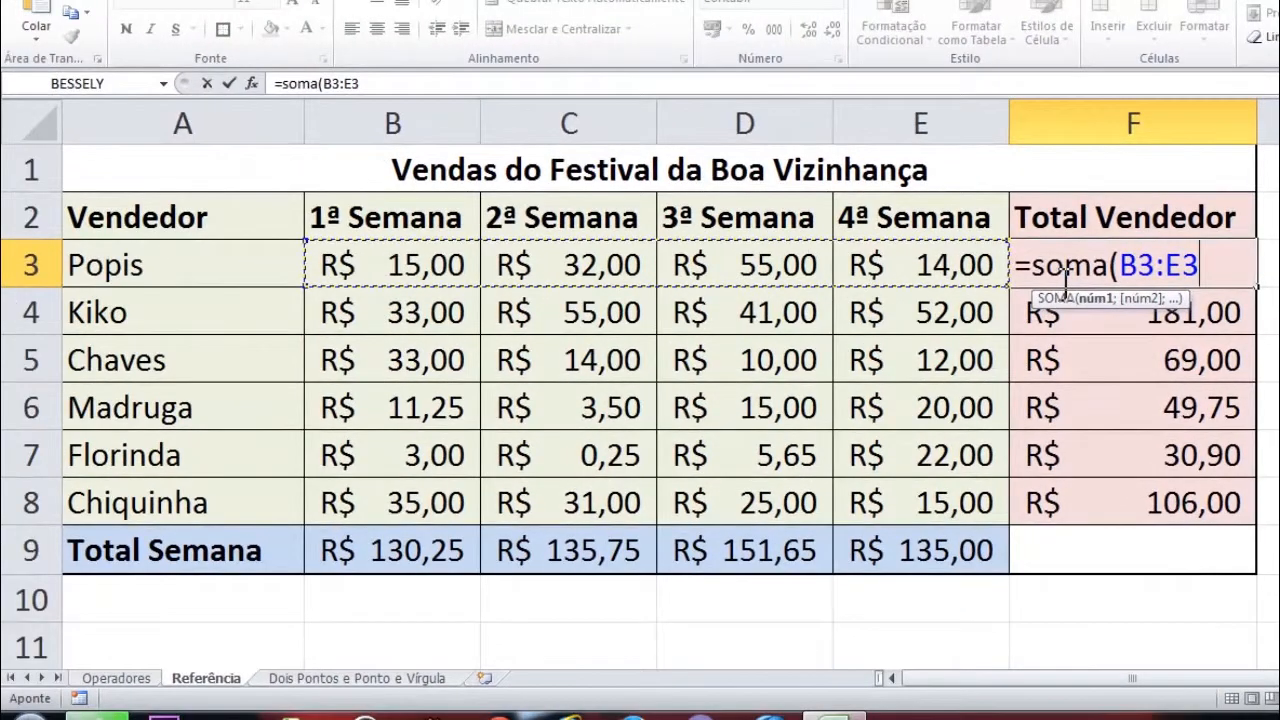
text())
key(Return)
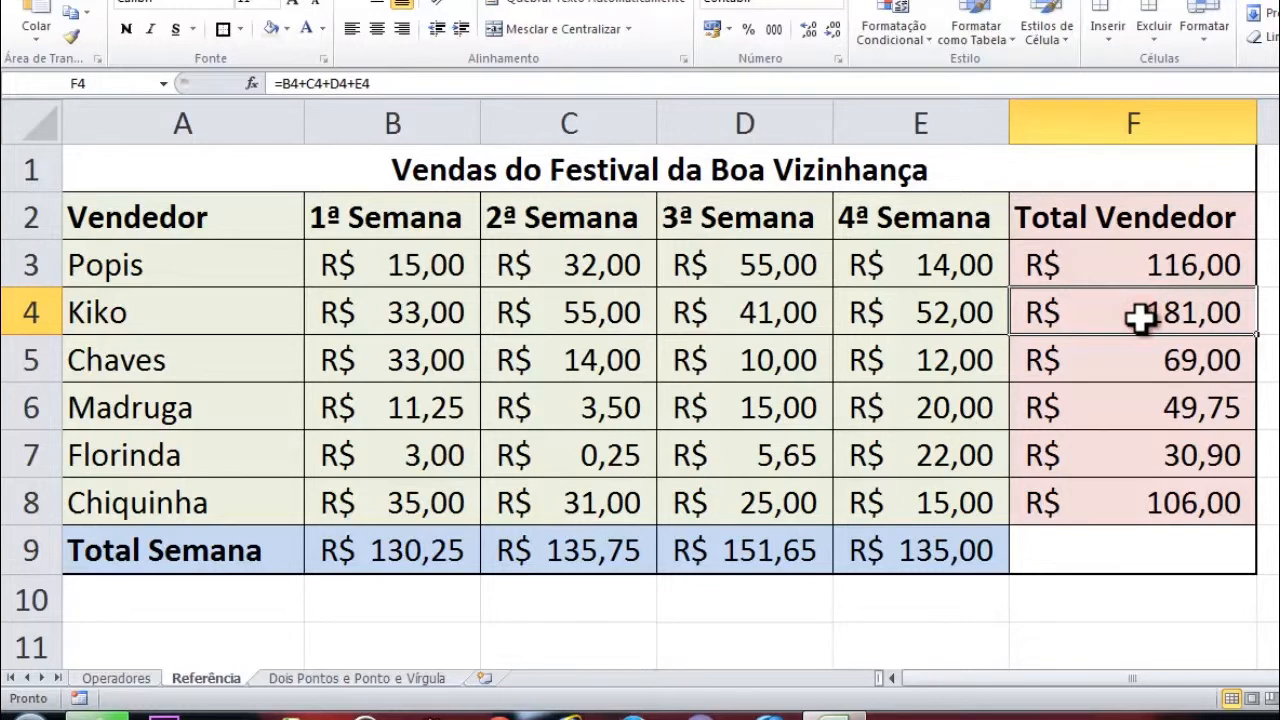
- Replace Kiko's Total Vendedor formula in F4 with =soma(b4:e4), writing the range by hand
text(=soma()
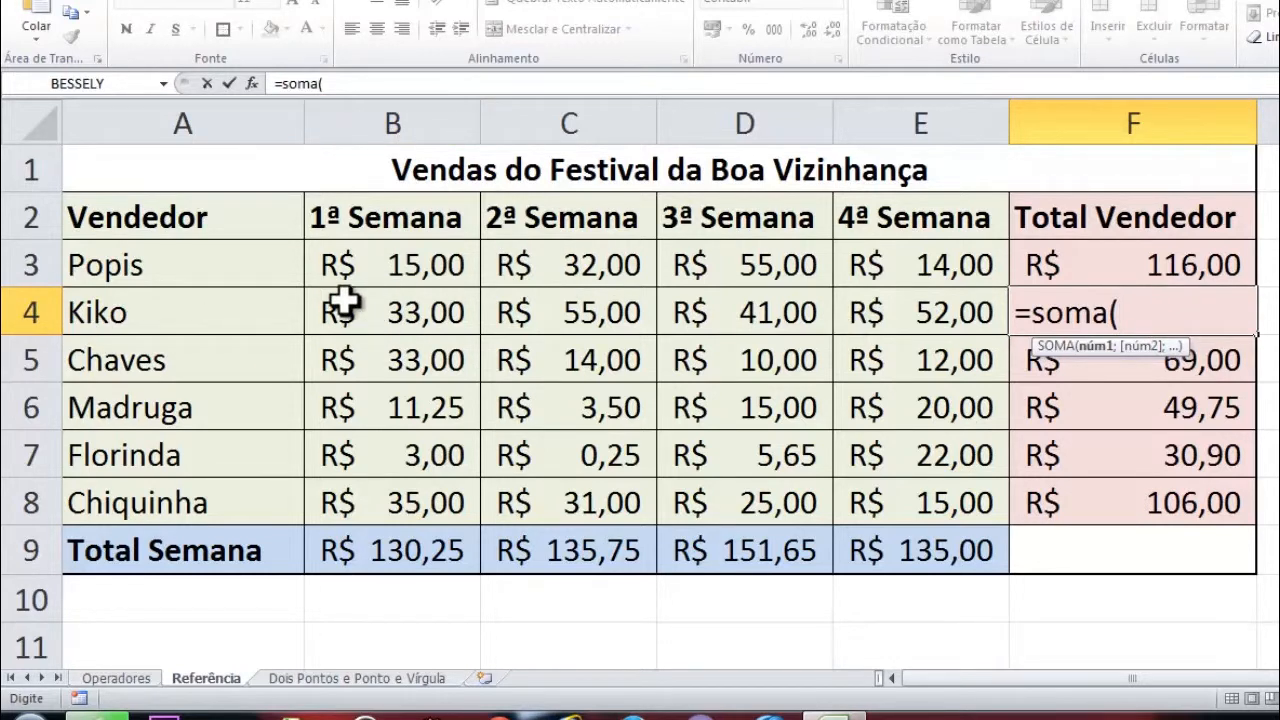
text(b)
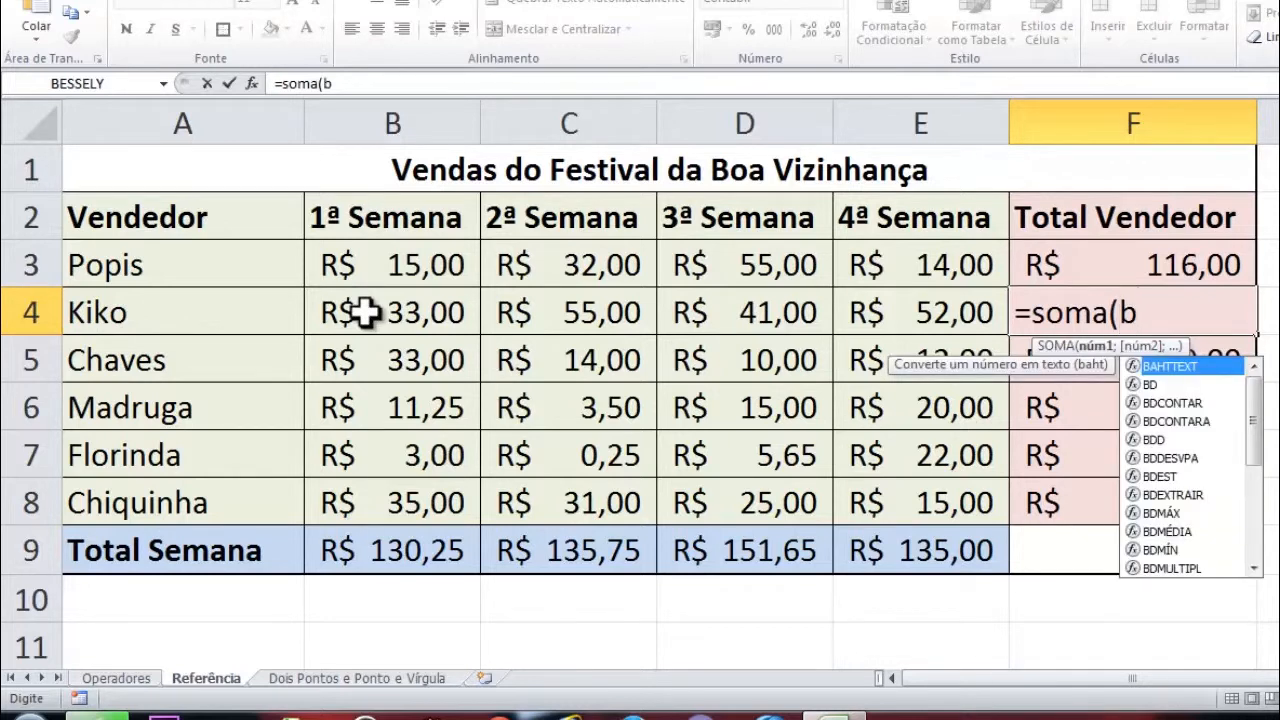
text(4:)
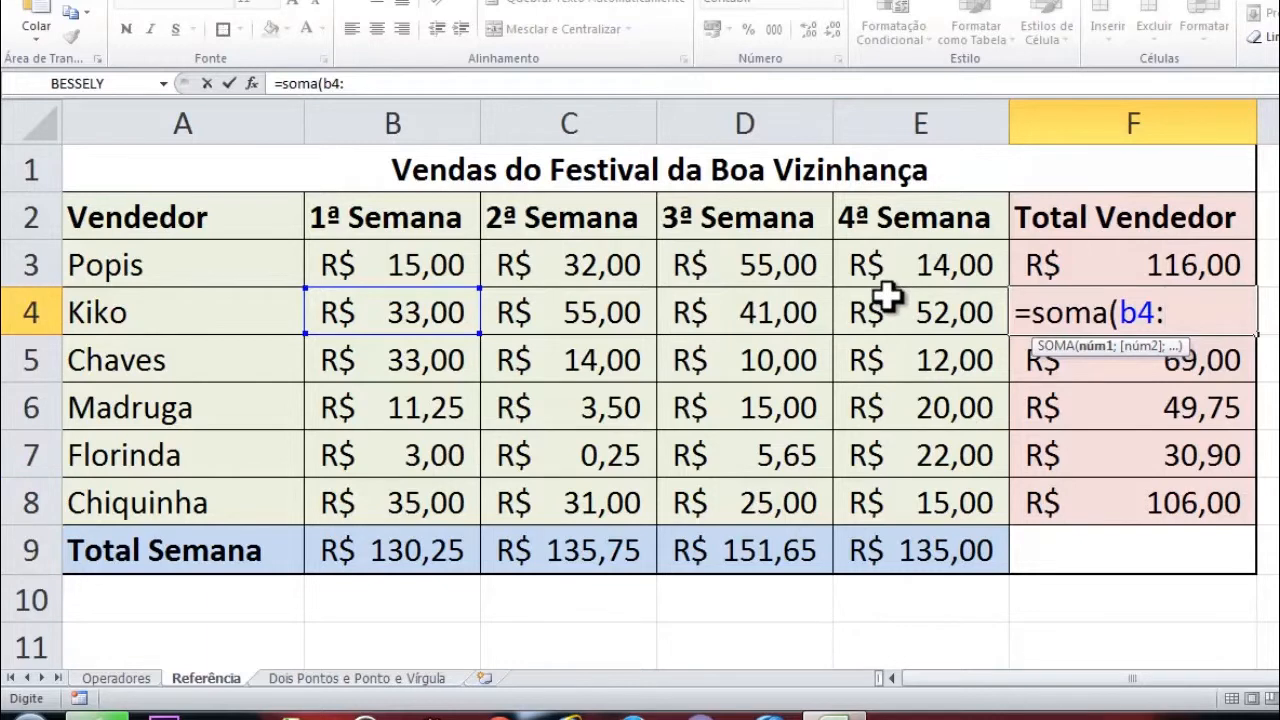
text(e4)
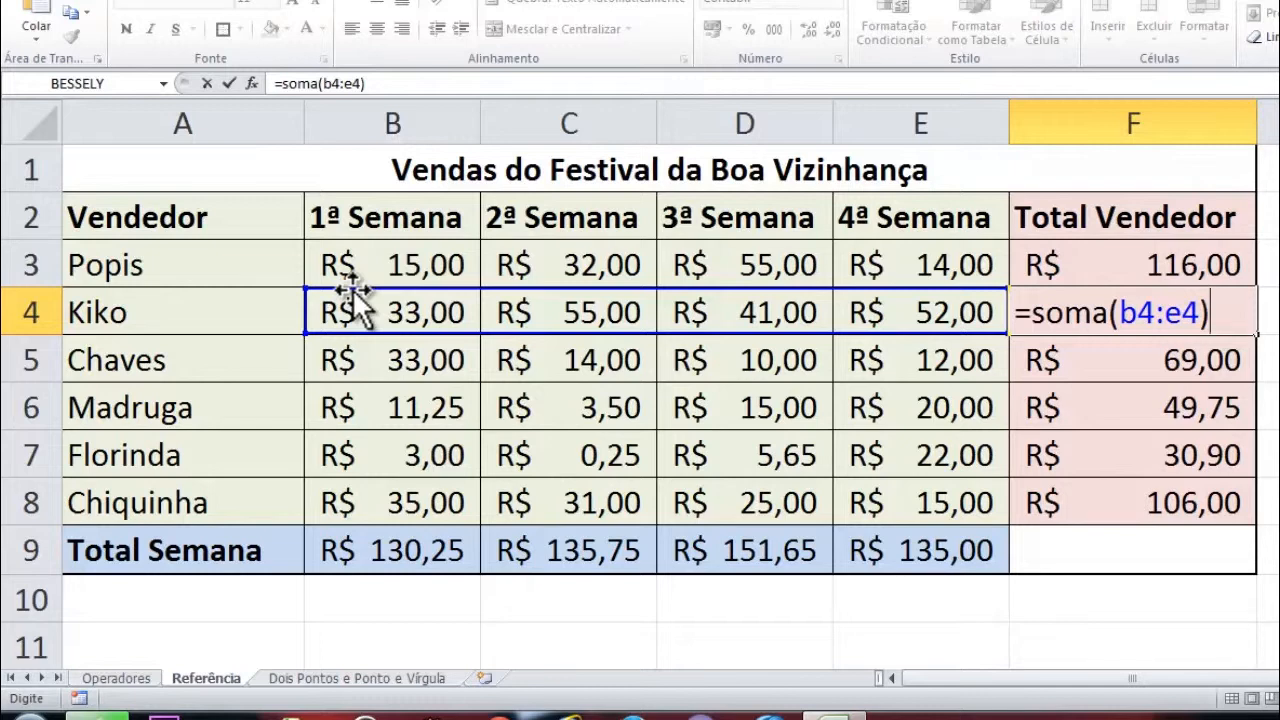
key(Return)
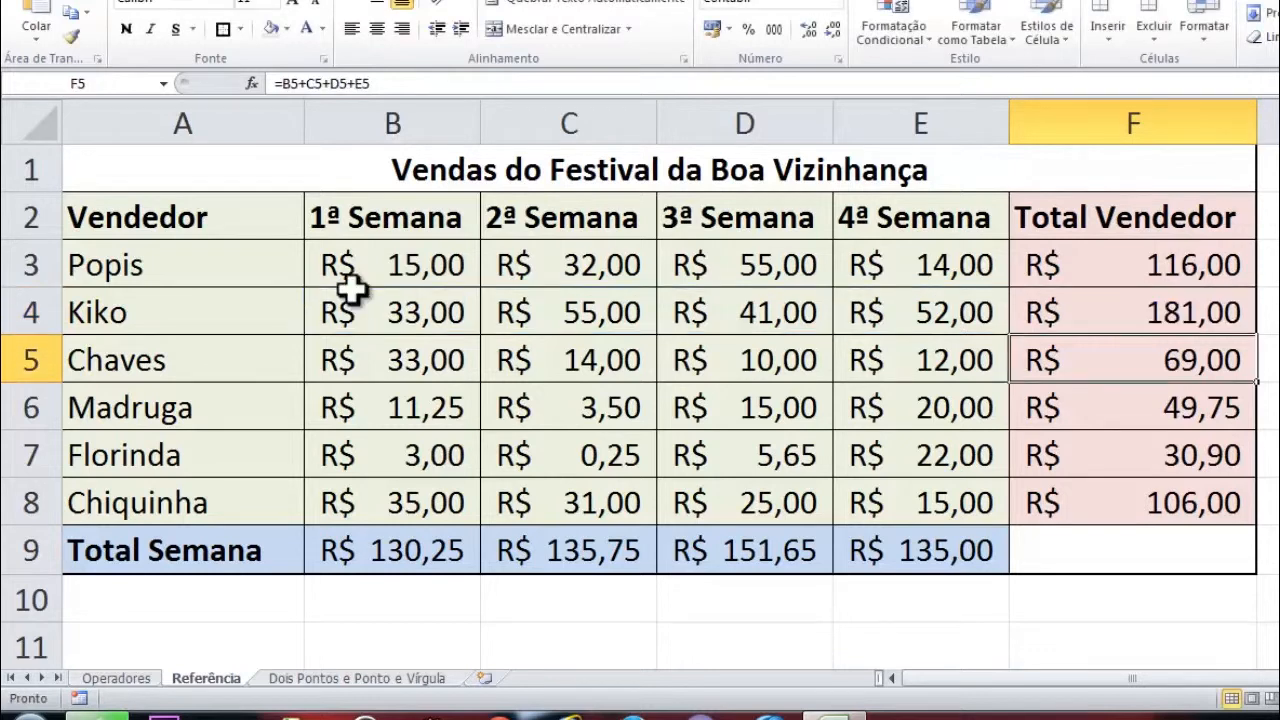
- Copy the SOMA formula from F3 down through F8 and check the formula in F8
click(1157, 266)
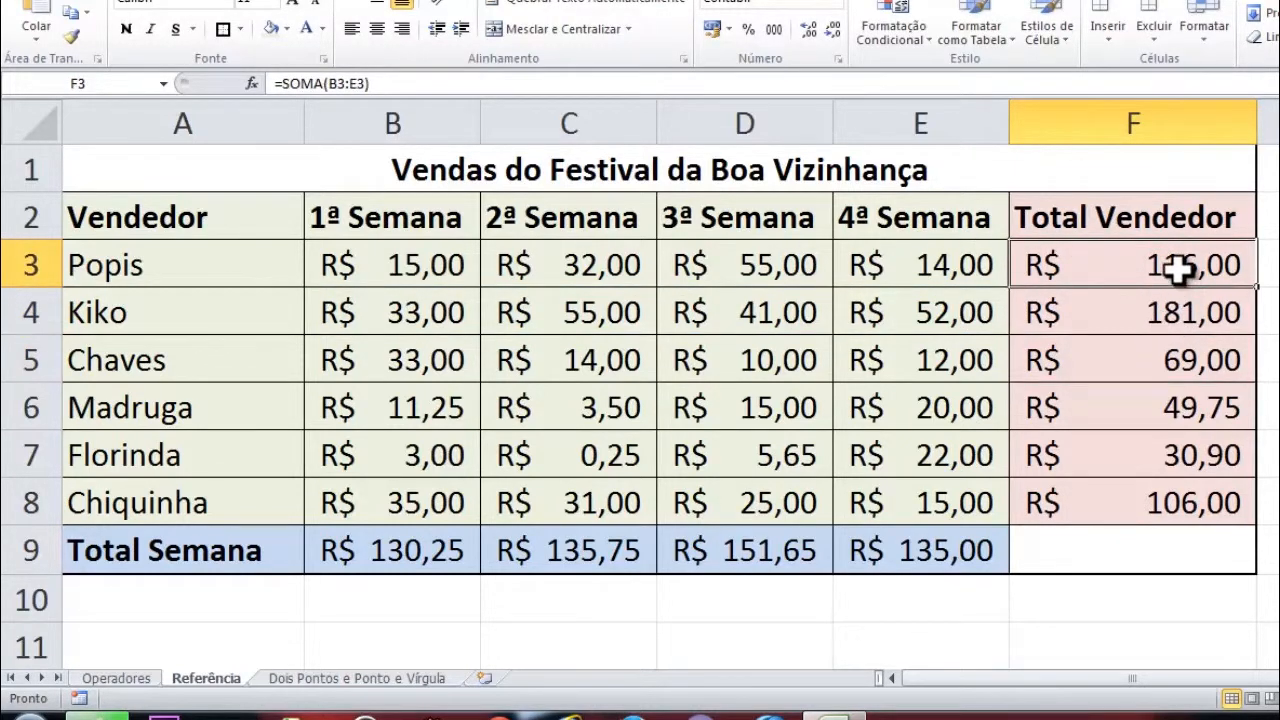
drag(1256, 288, 1255, 537)
click(1195, 500)
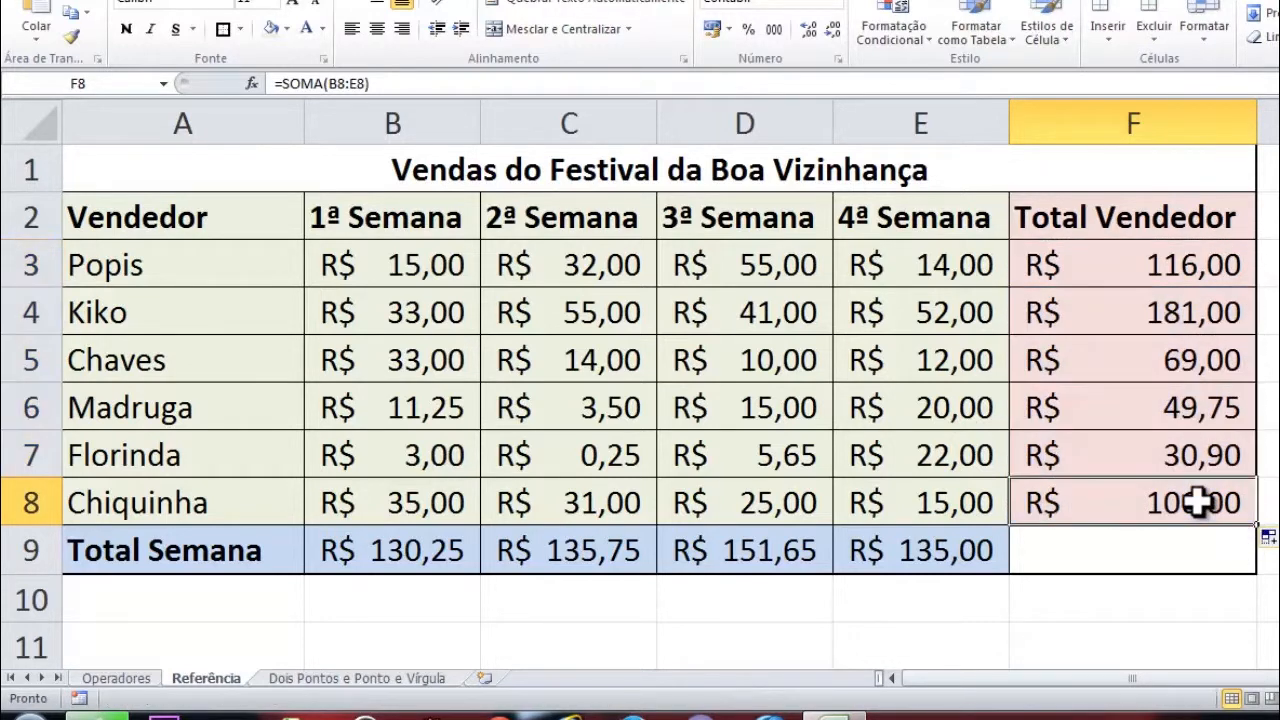
- Clear the seller totals in F4:F8, keeping only Popis's total in F3
click(1165, 322)
drag(1165, 322, 1211, 488)
key(Delete)
- Fill the SOMA formula from F3 down to F8 and check the copied formulas in F7 and F8
click(1160, 265)
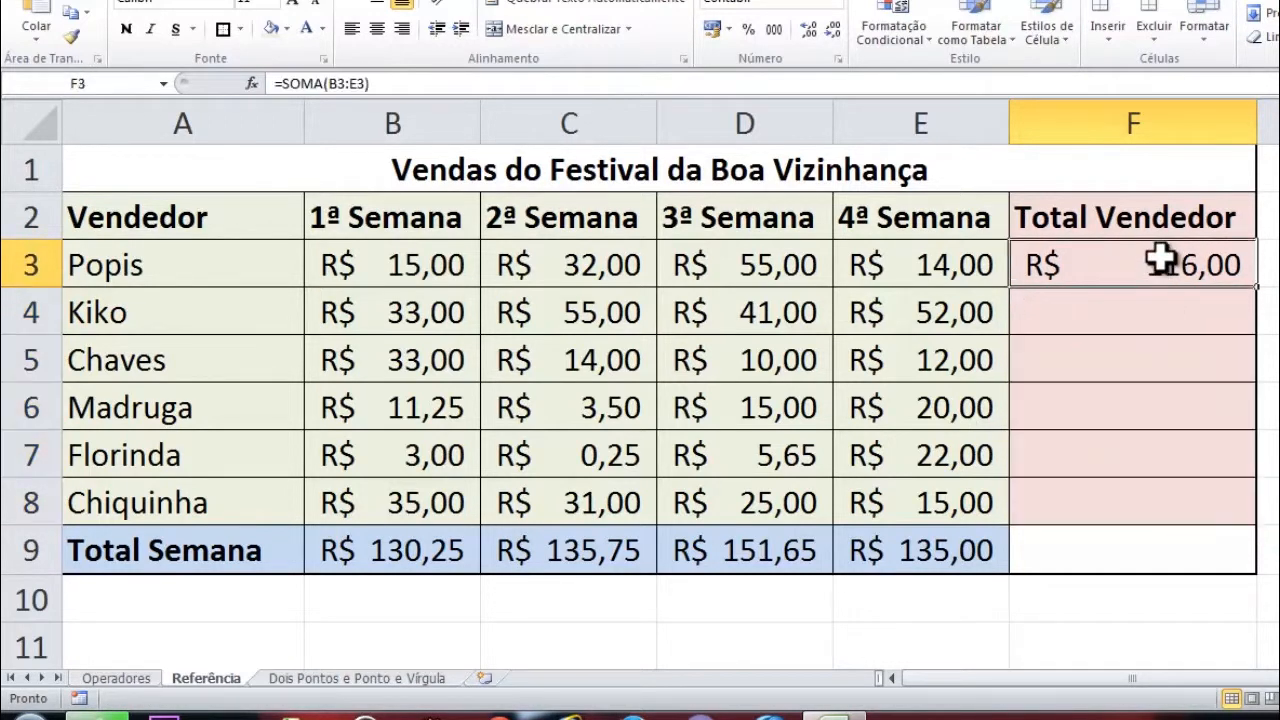
drag(1258, 289, 1245, 524)
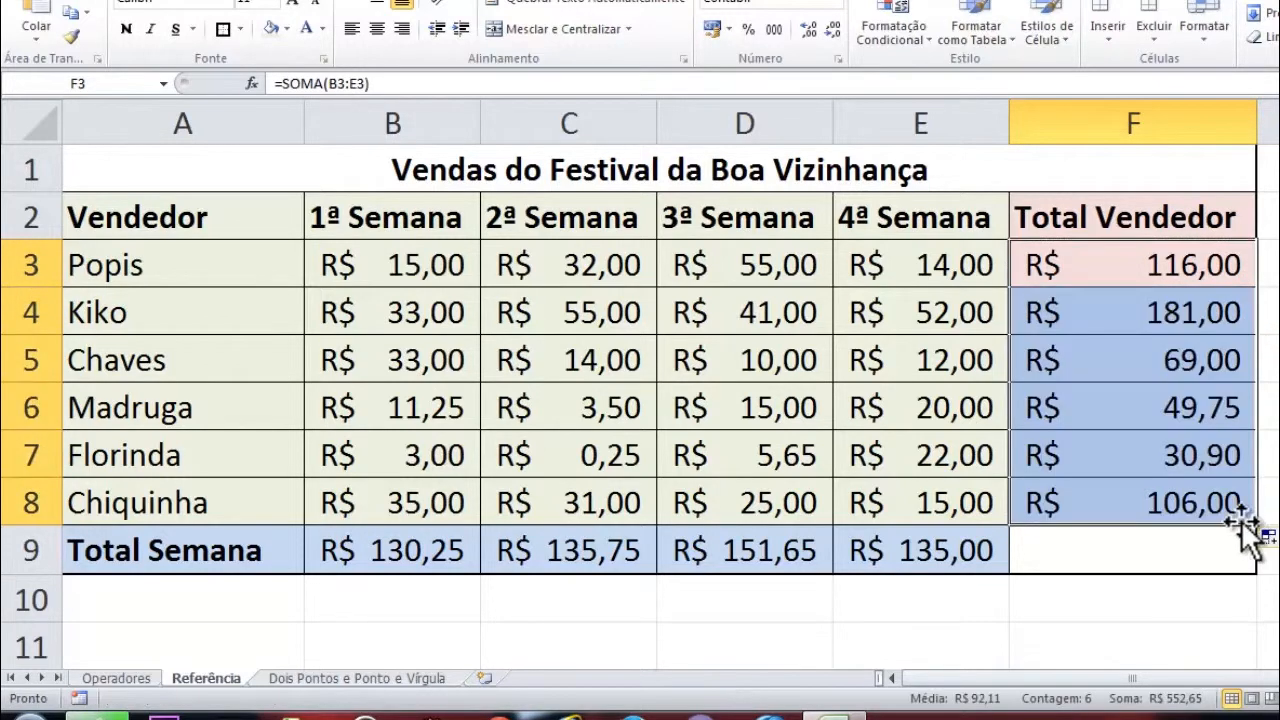
click(1187, 503)
click(1172, 462)
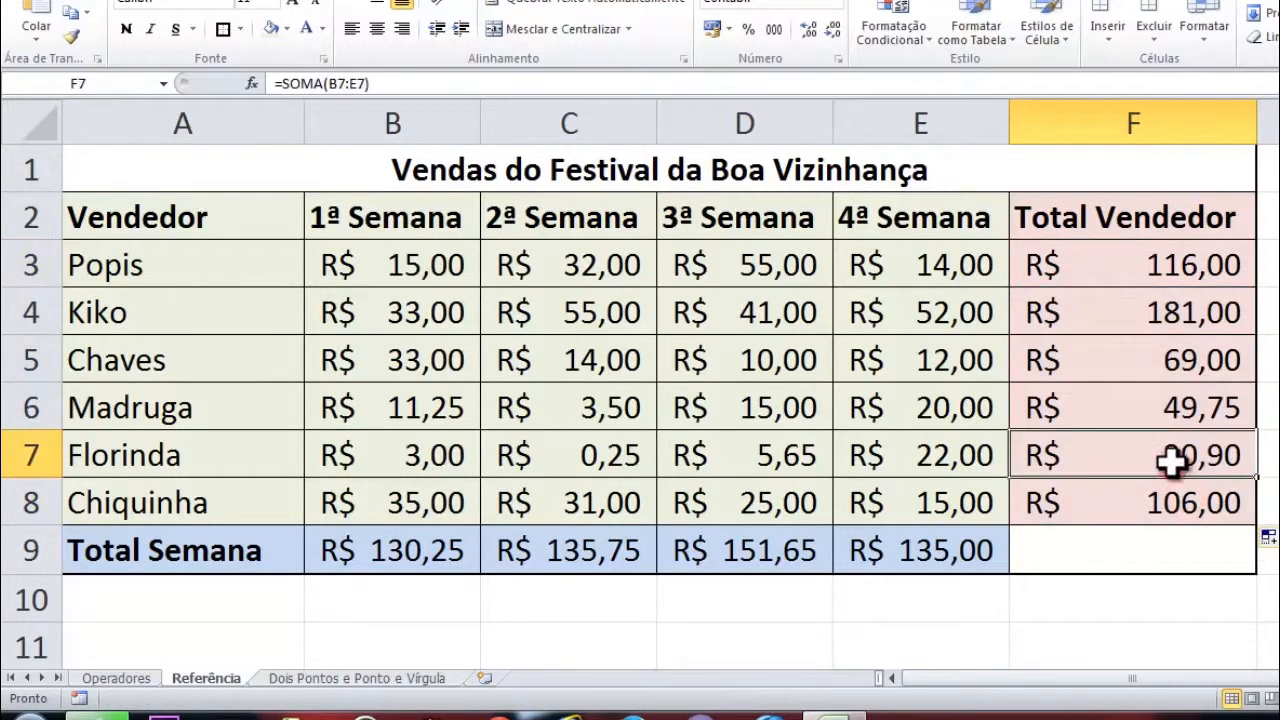
double_click(1174, 462)
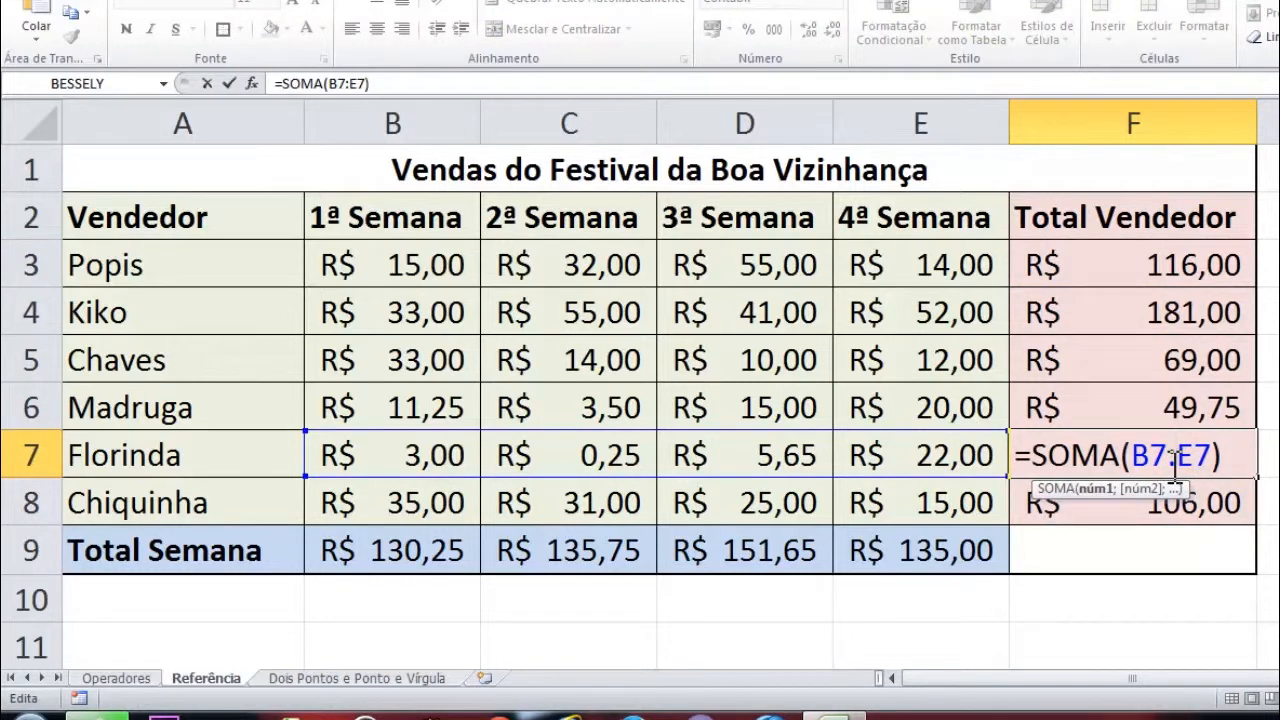
key(Return)
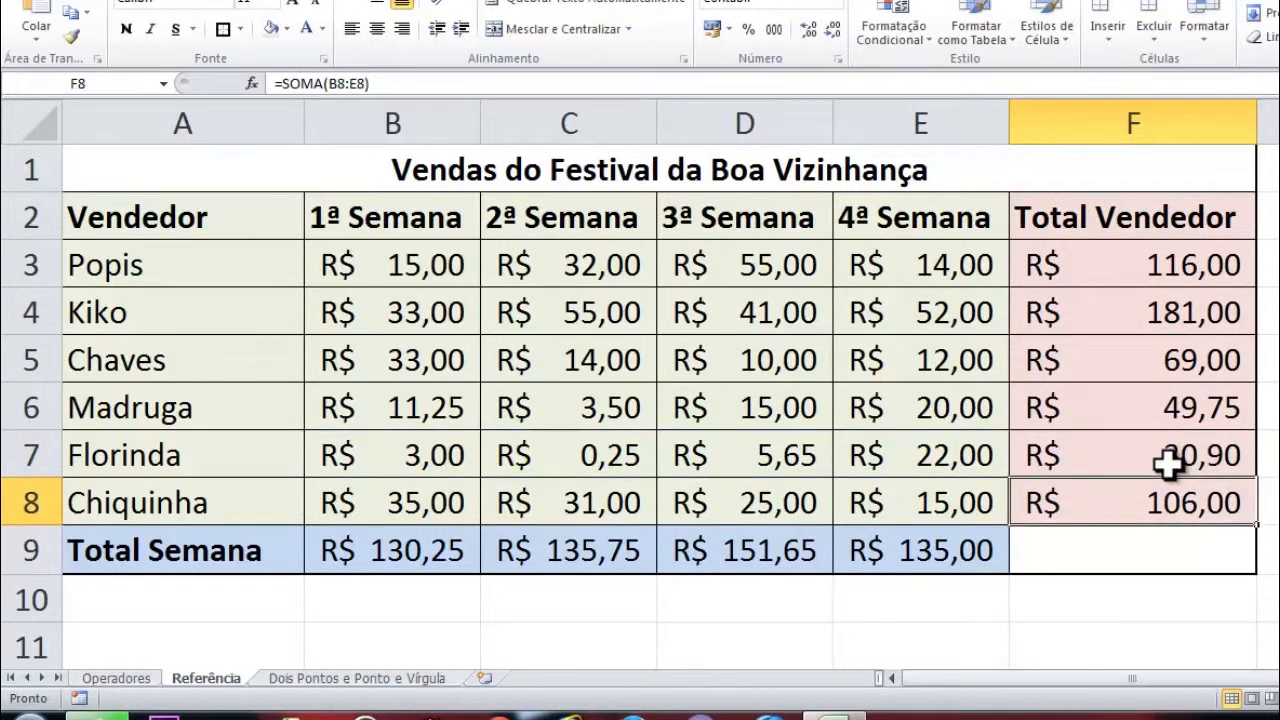
key(Return)
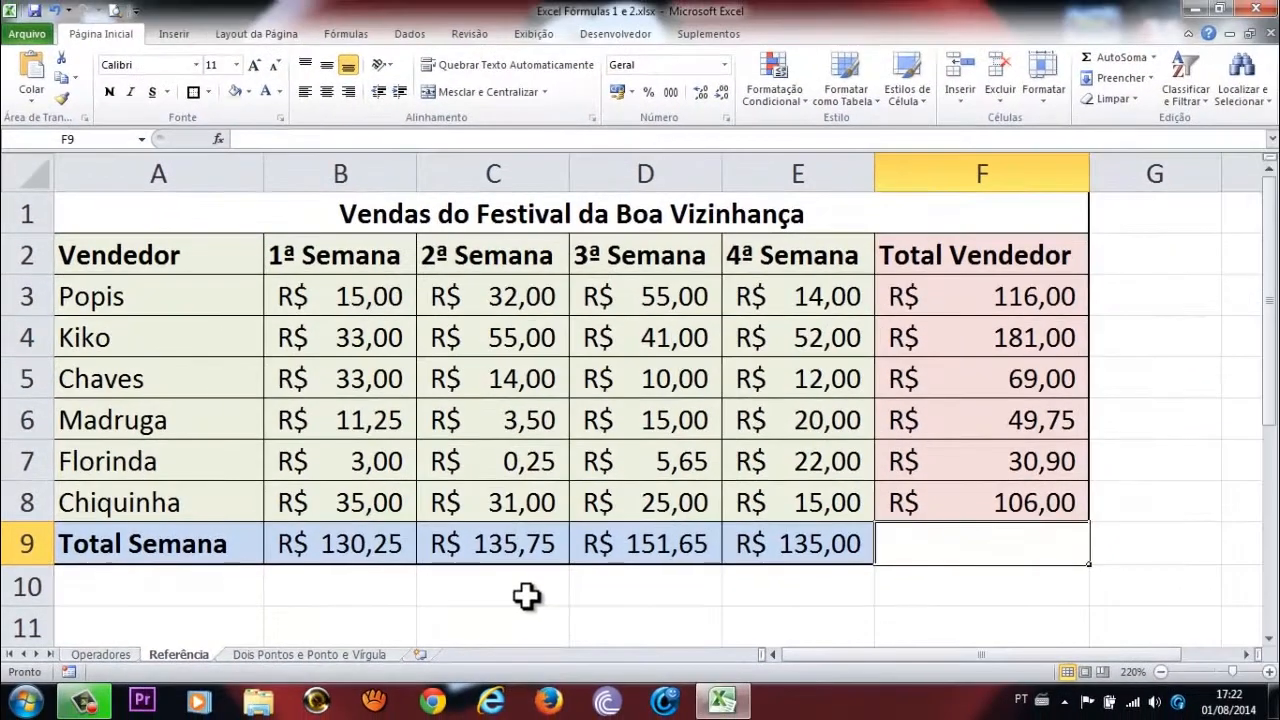
- Enter the label Total in D10, below the 3ª Semana total
scroll(527, 596, down, 1)
scroll(527, 596, up, 1)
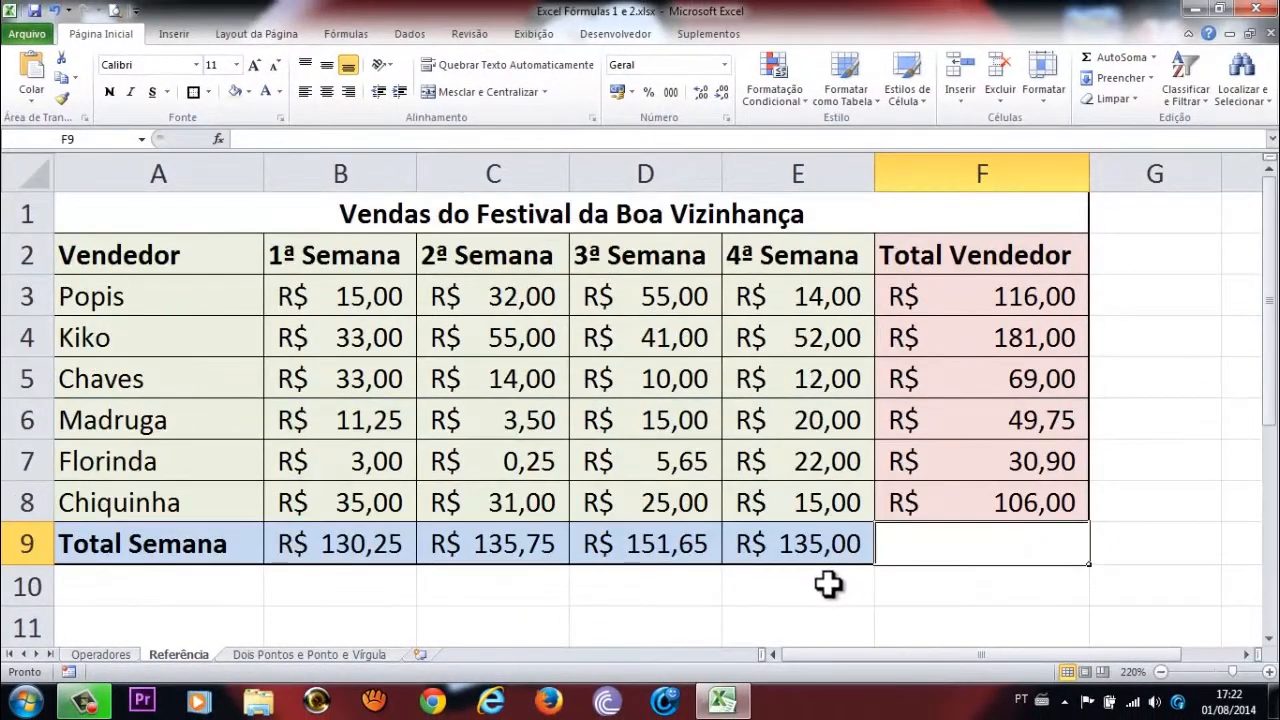
click(636, 598)
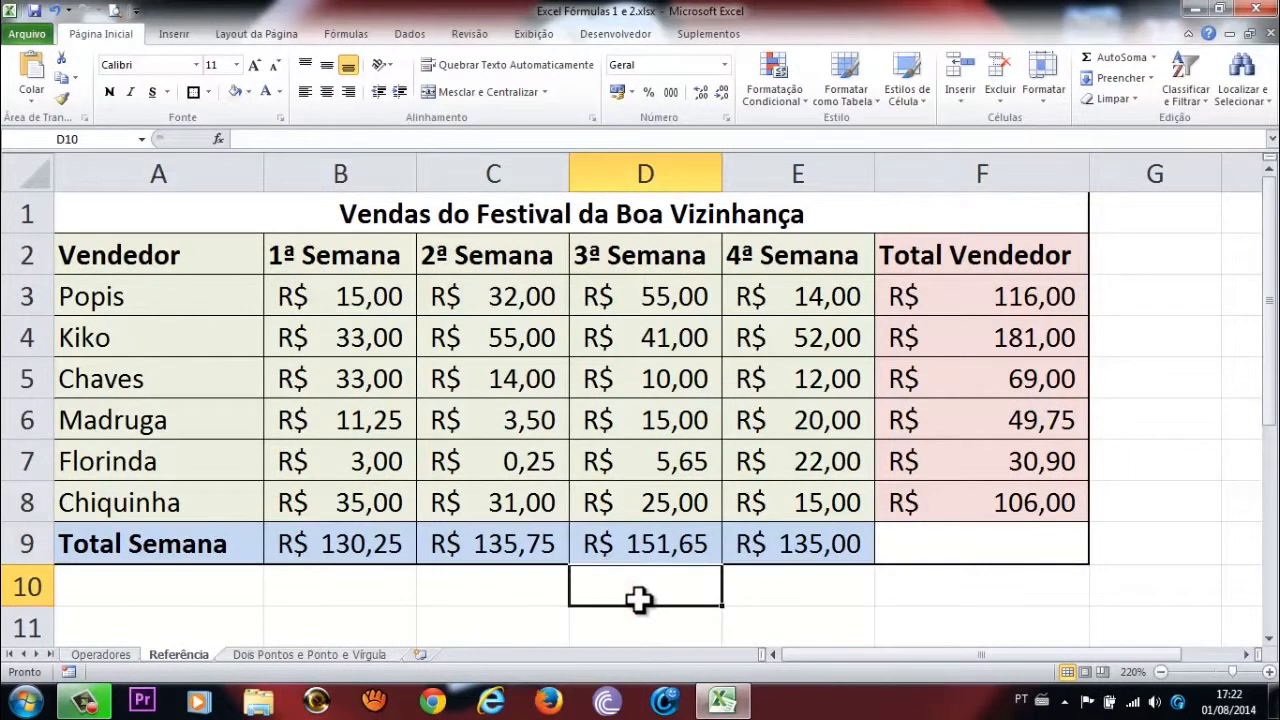
text(T)
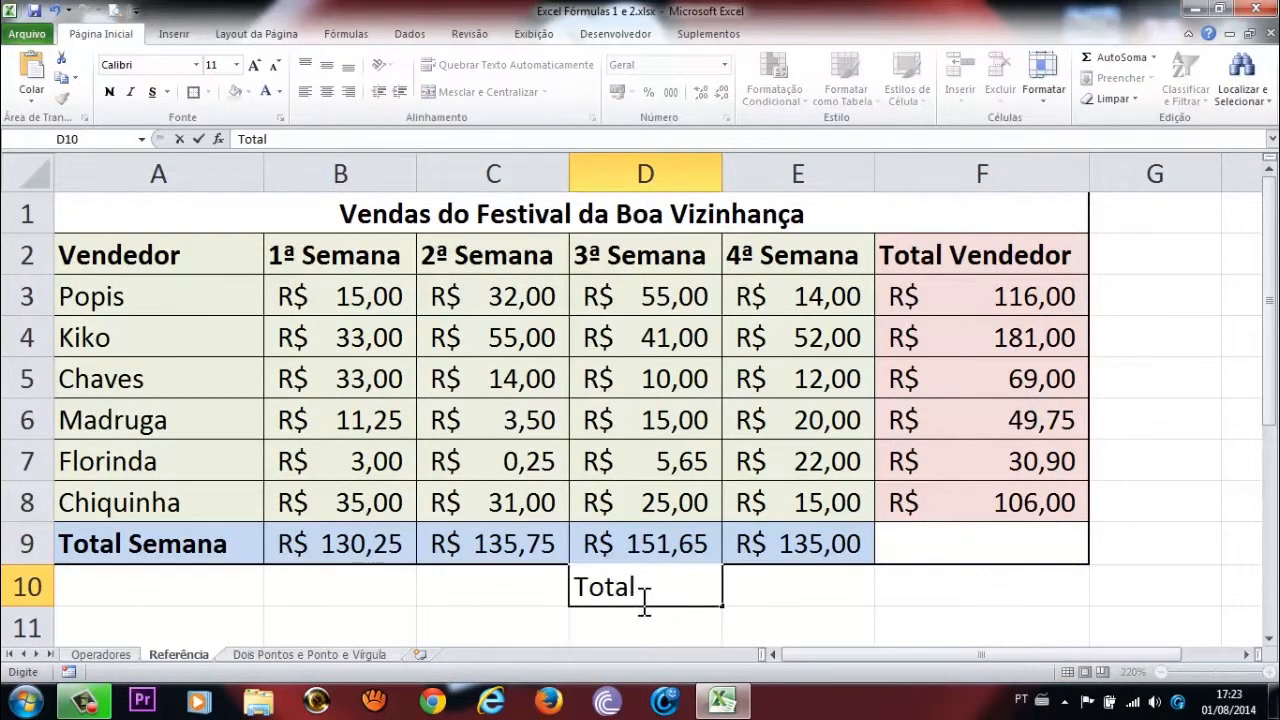
text(otal)
key(Return)
- Enter a formula in E10 that adds every weekly sales cell from B3 to E8 individually, row by row, with plus signs (=B3+C3+D3+…+E8)
key(Up)
key(Right)
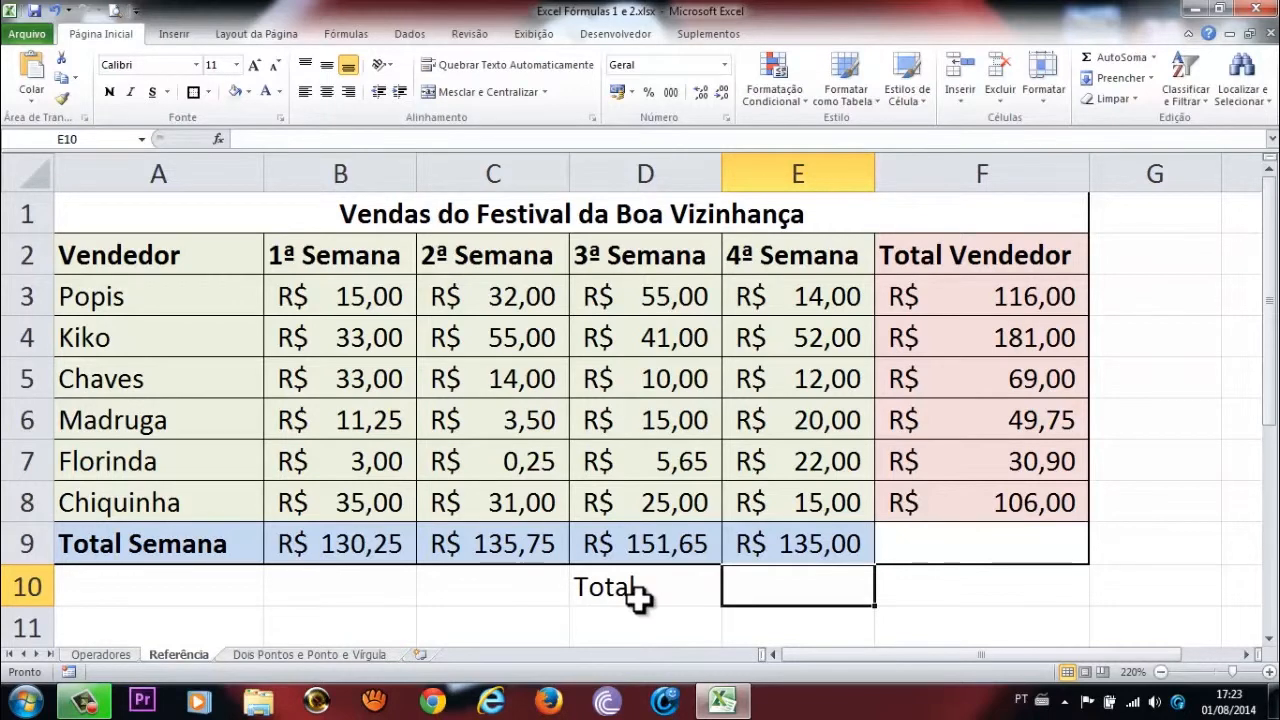
text(=)
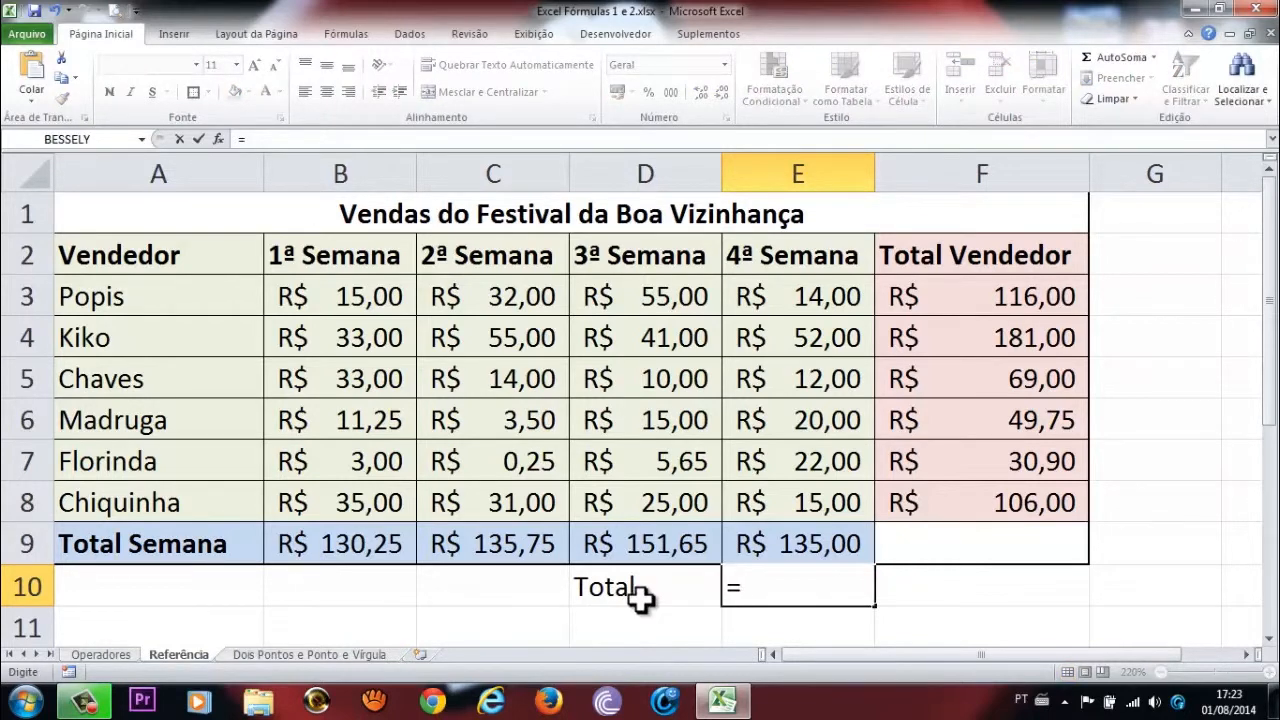
click(370, 290)
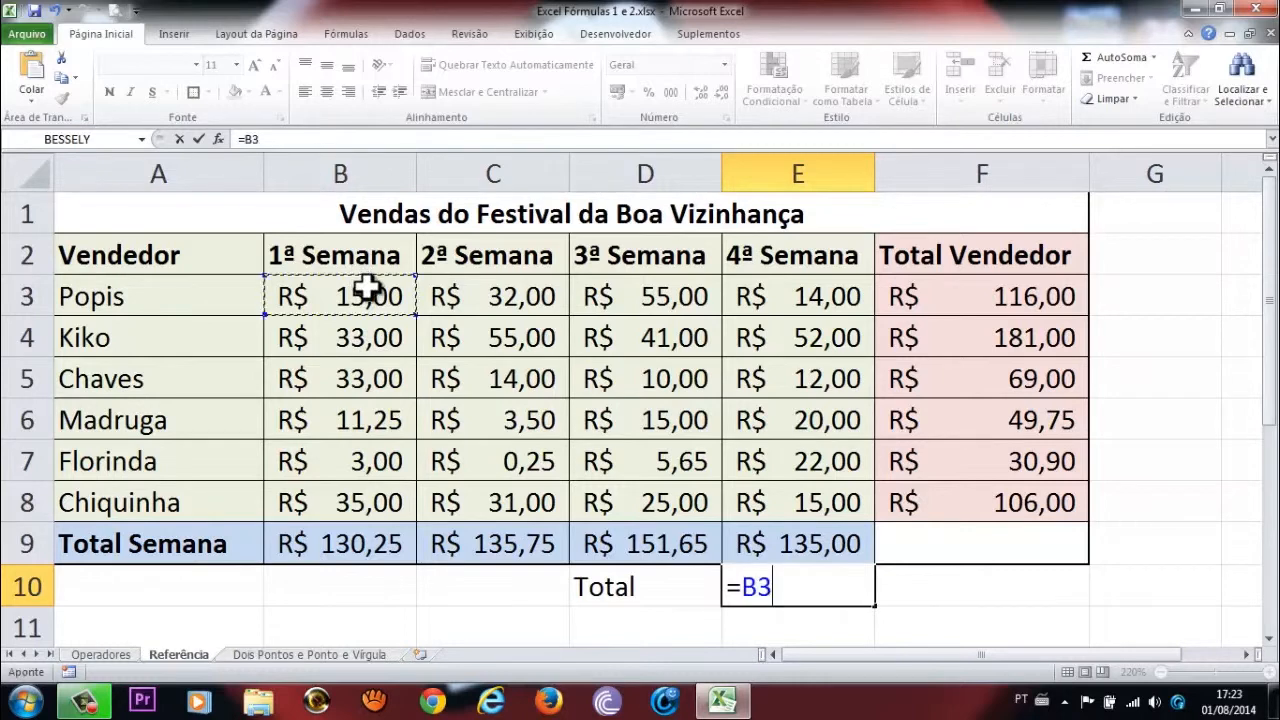
text(+)
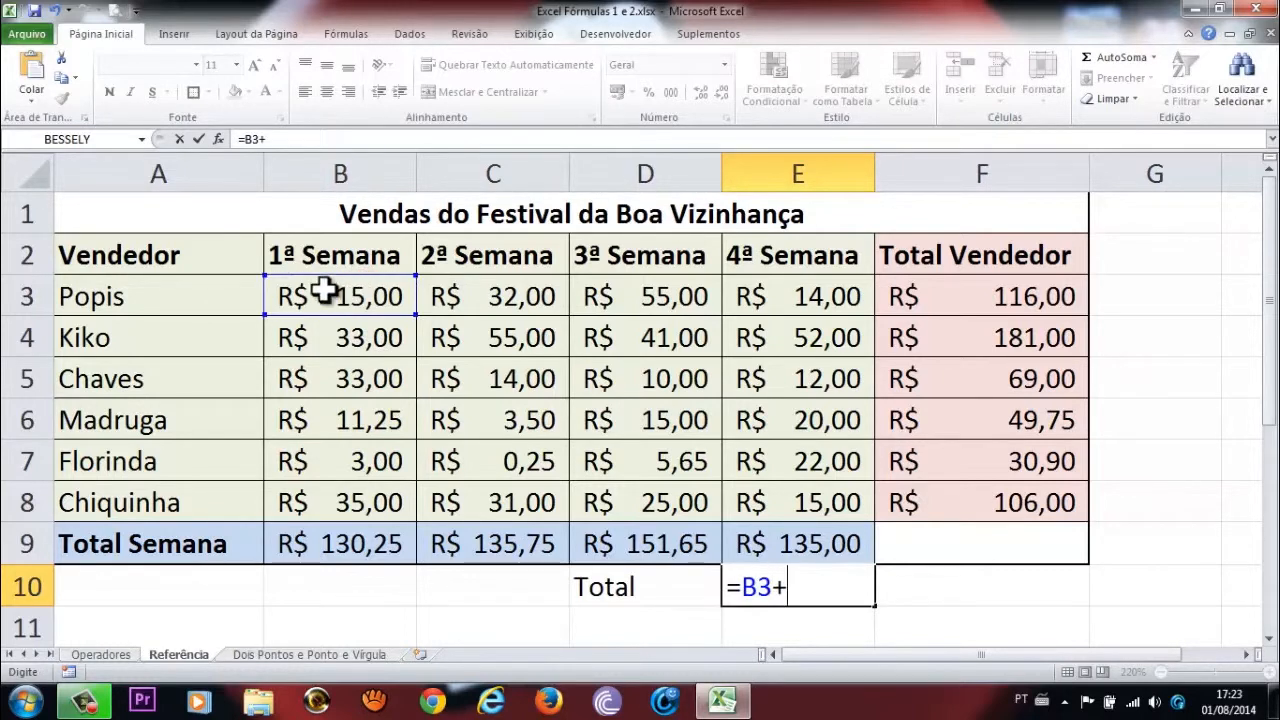
click(512, 290)
text(+)
click(598, 292)
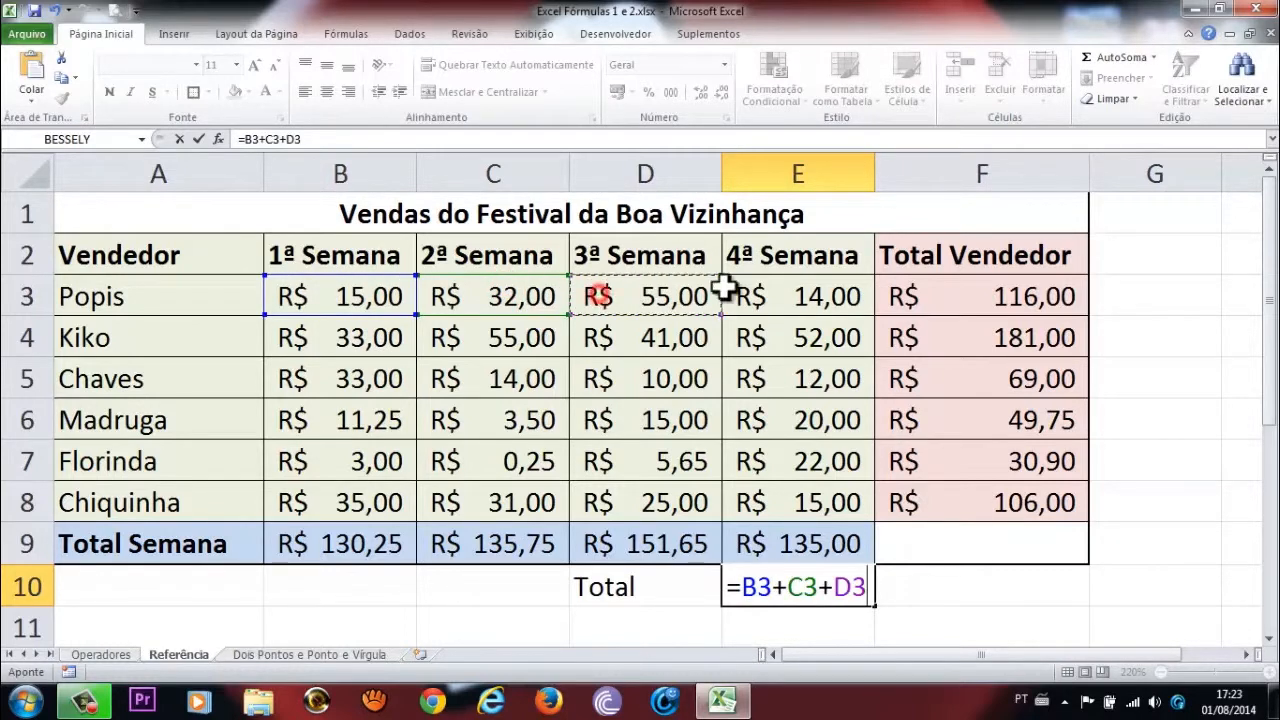
text(+)
click(812, 290)
text(+)
click(342, 340)
text(+)
click(520, 335)
text(+)
click(698, 336)
text(+)
click(772, 334)
text(+)
click(343, 380)
text(+)
click(528, 372)
text(+)
click(657, 377)
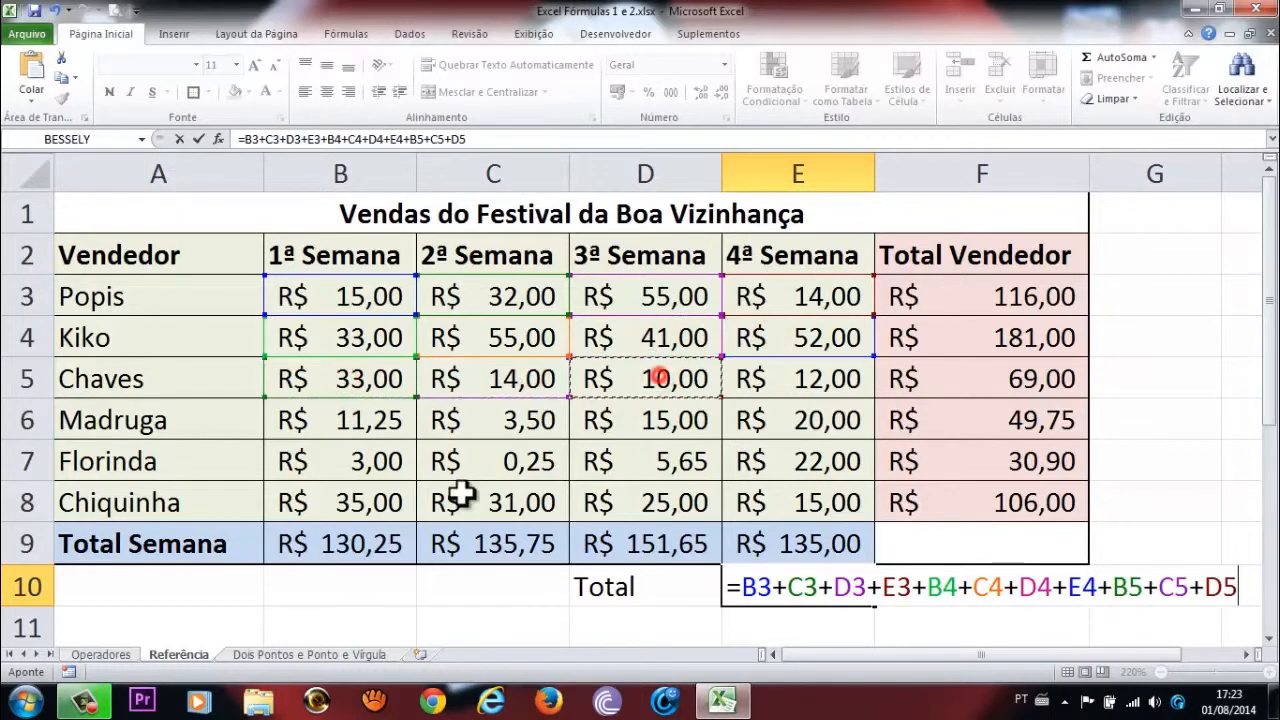
text(+)
click(789, 381)
text(+)
click(350, 424)
text(+)
click(549, 418)
text(+)
click(655, 420)
click(780, 420)
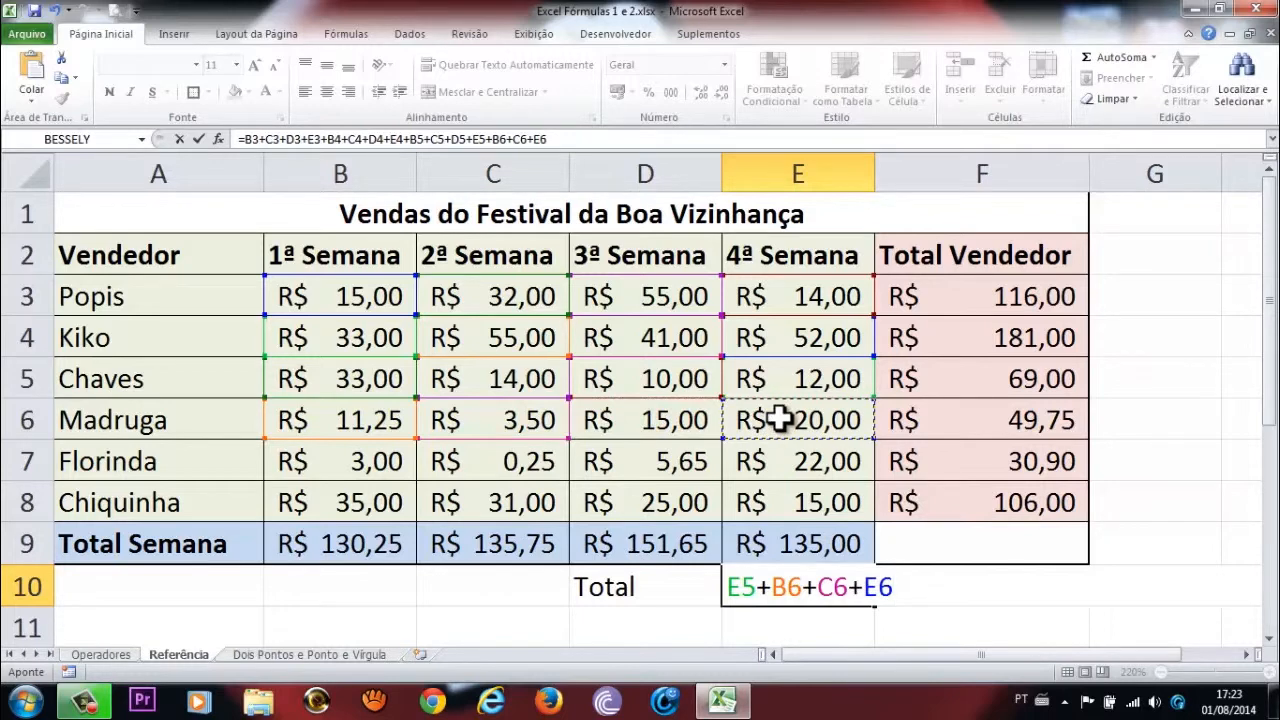
key(BackSpace)
key(BackSpace)
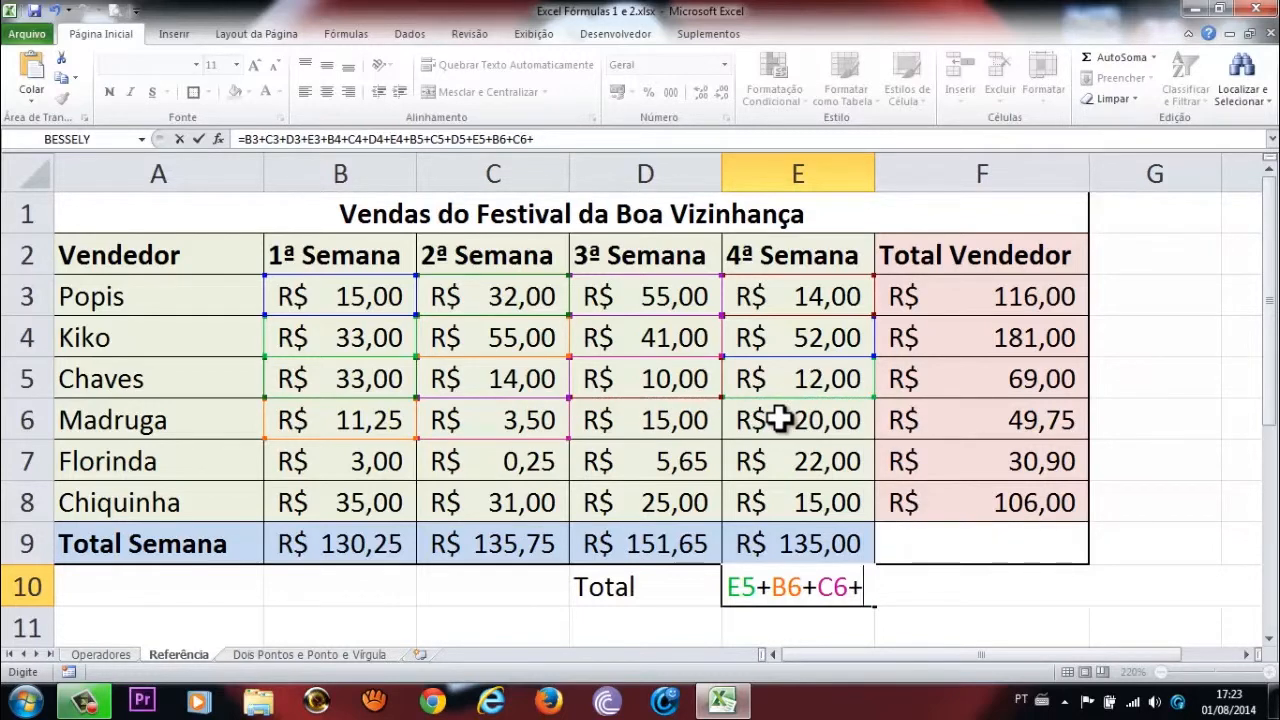
click(607, 430)
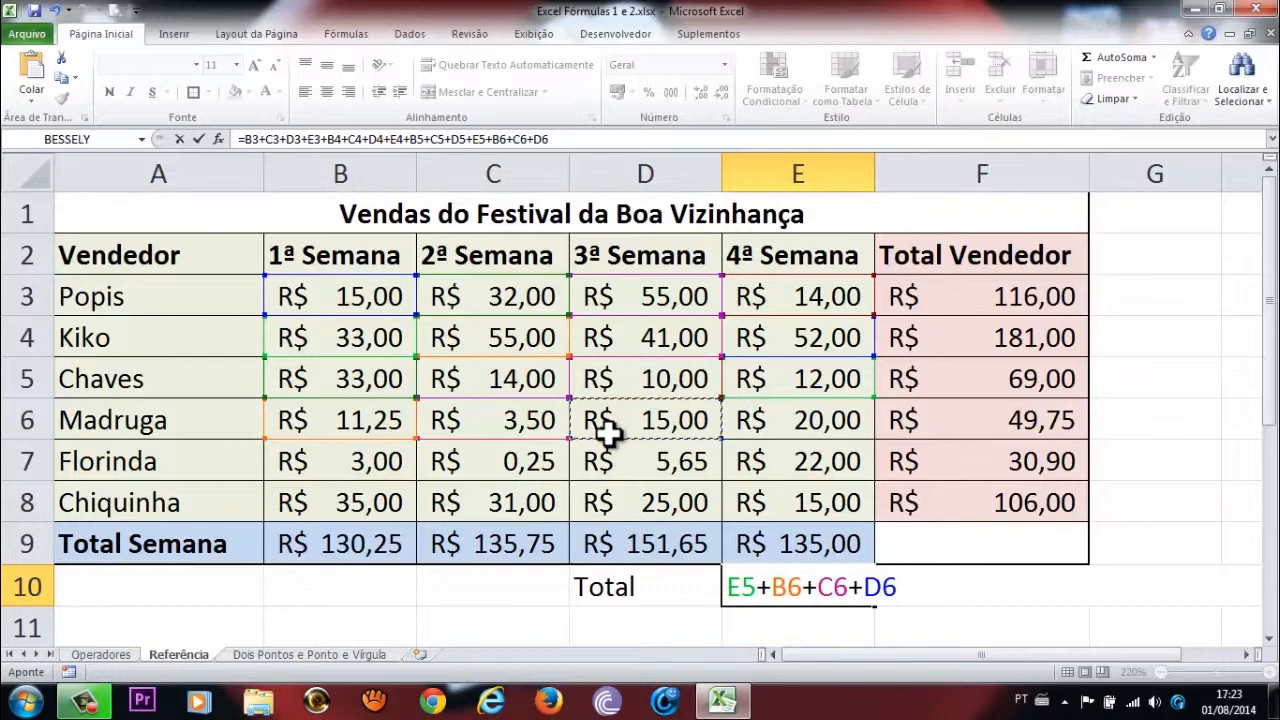
text(+)
click(757, 414)
text(+)
click(345, 457)
text(+)
click(480, 463)
text(+)
click(620, 455)
text(+)
click(783, 456)
text(+)
click(350, 500)
text(+)
click(497, 502)
text(+)
click(600, 502)
text(+)
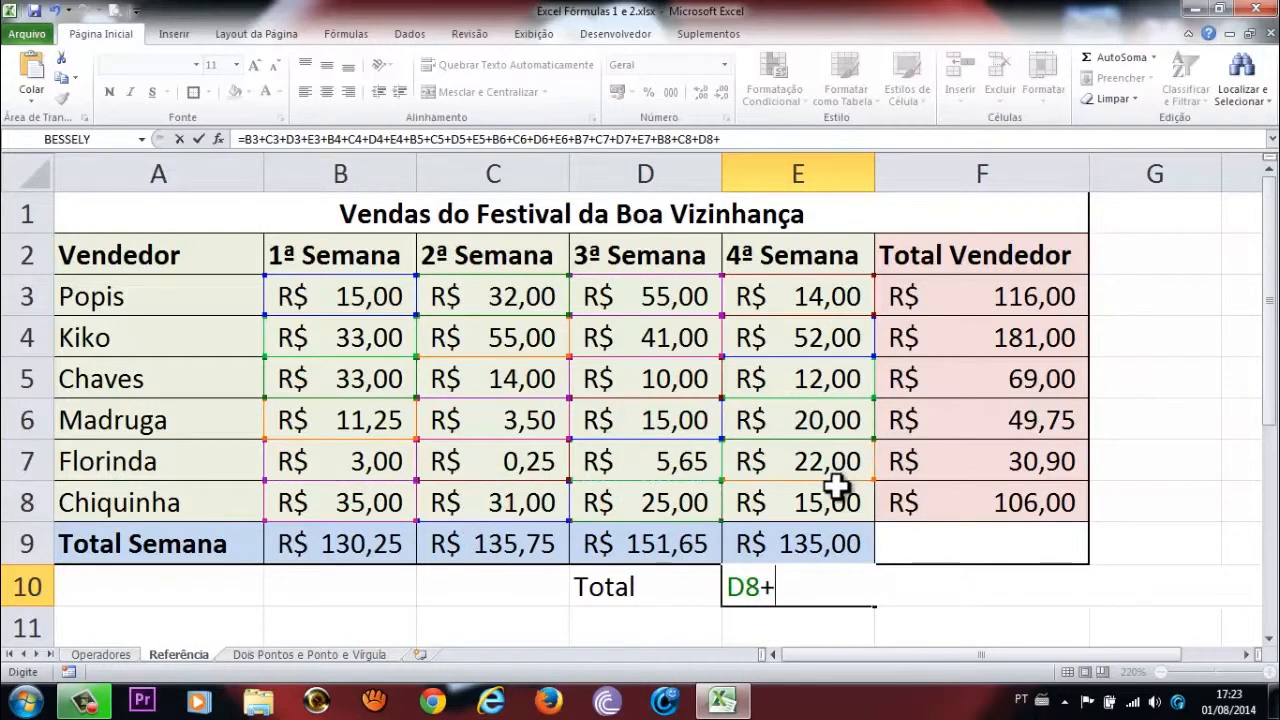
click(831, 500)
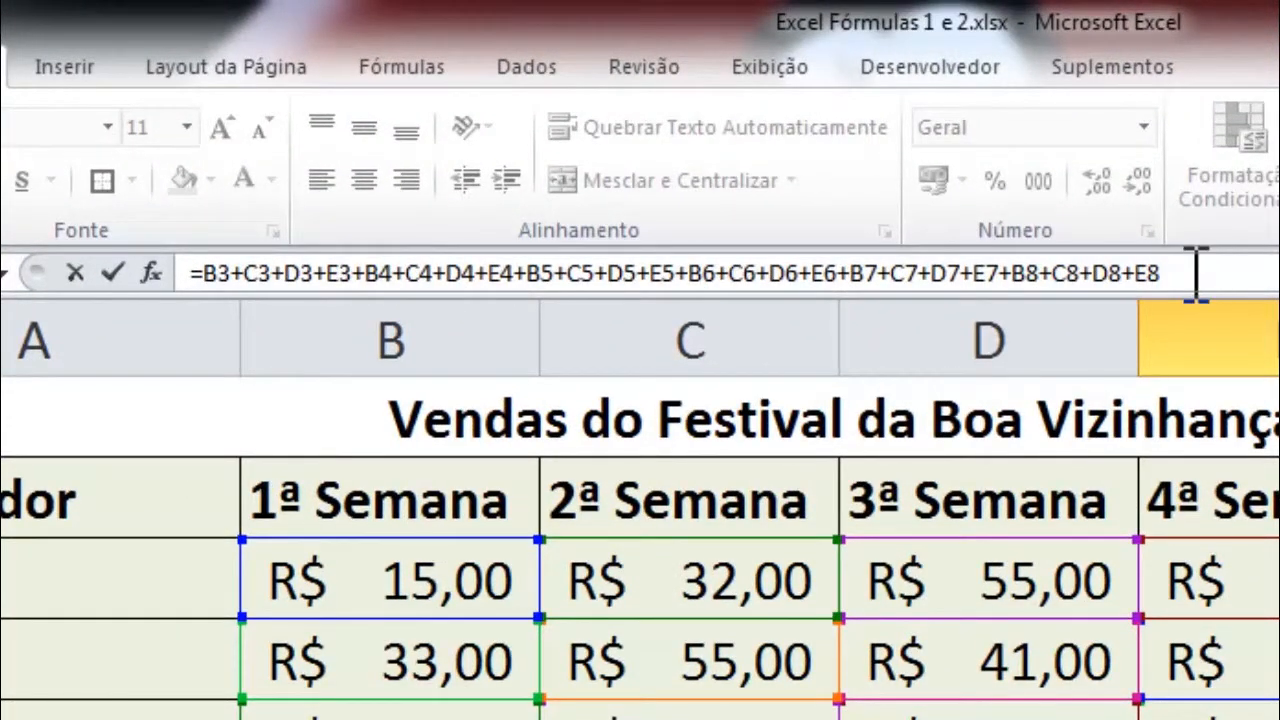
key(Return)
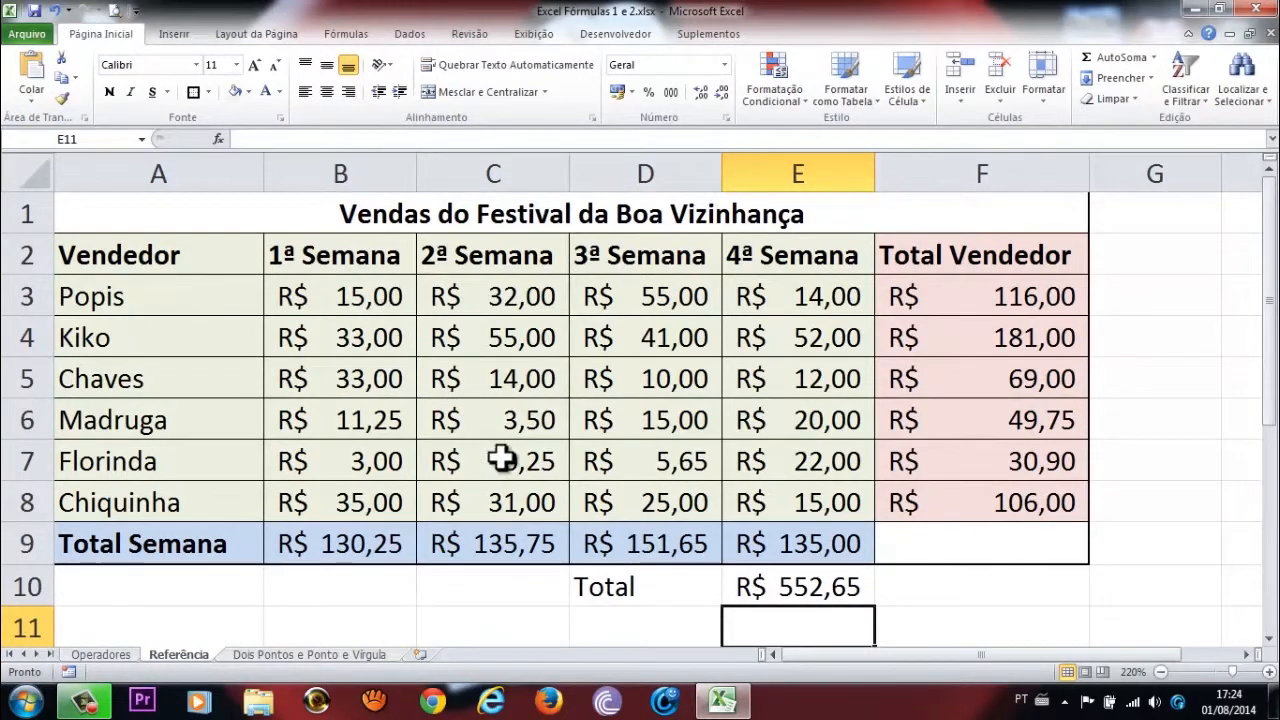
- Enter the formula =SOMA(B3:E8) in E11 to total all weekly sales with a single range
scroll(808, 636, down, 1)
scroll(808, 636, up, 1)
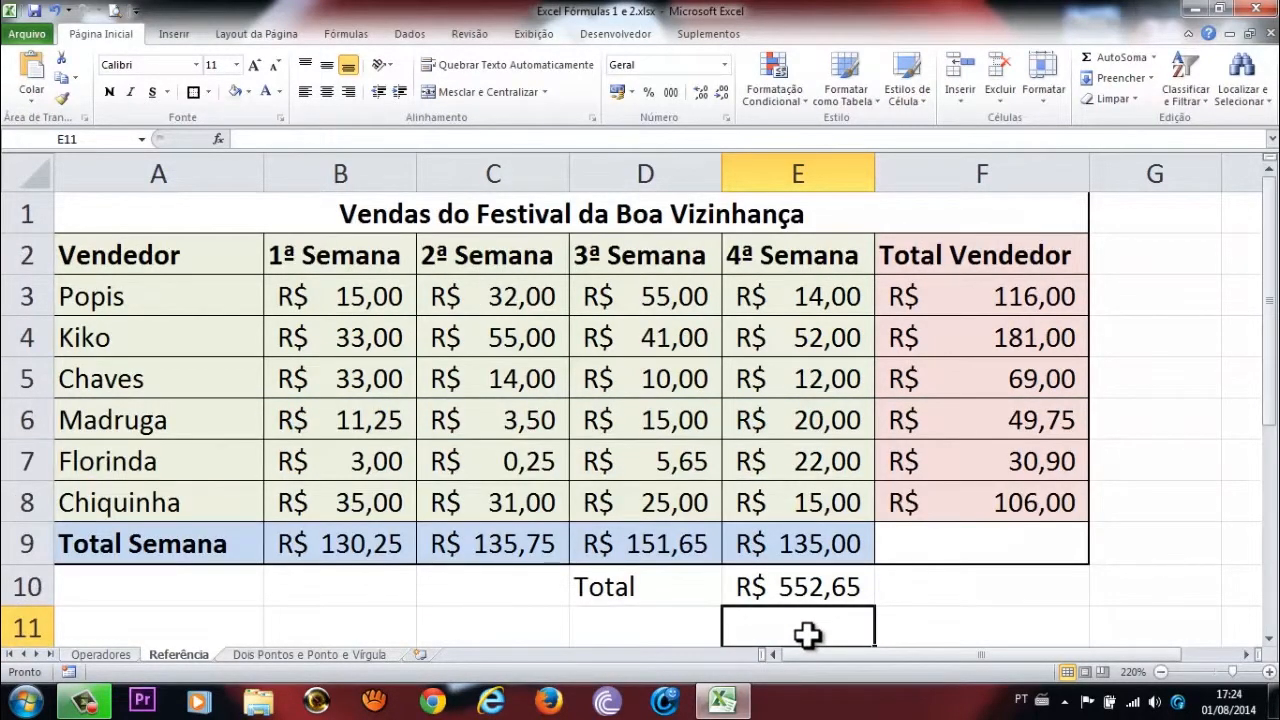
text(=soma()
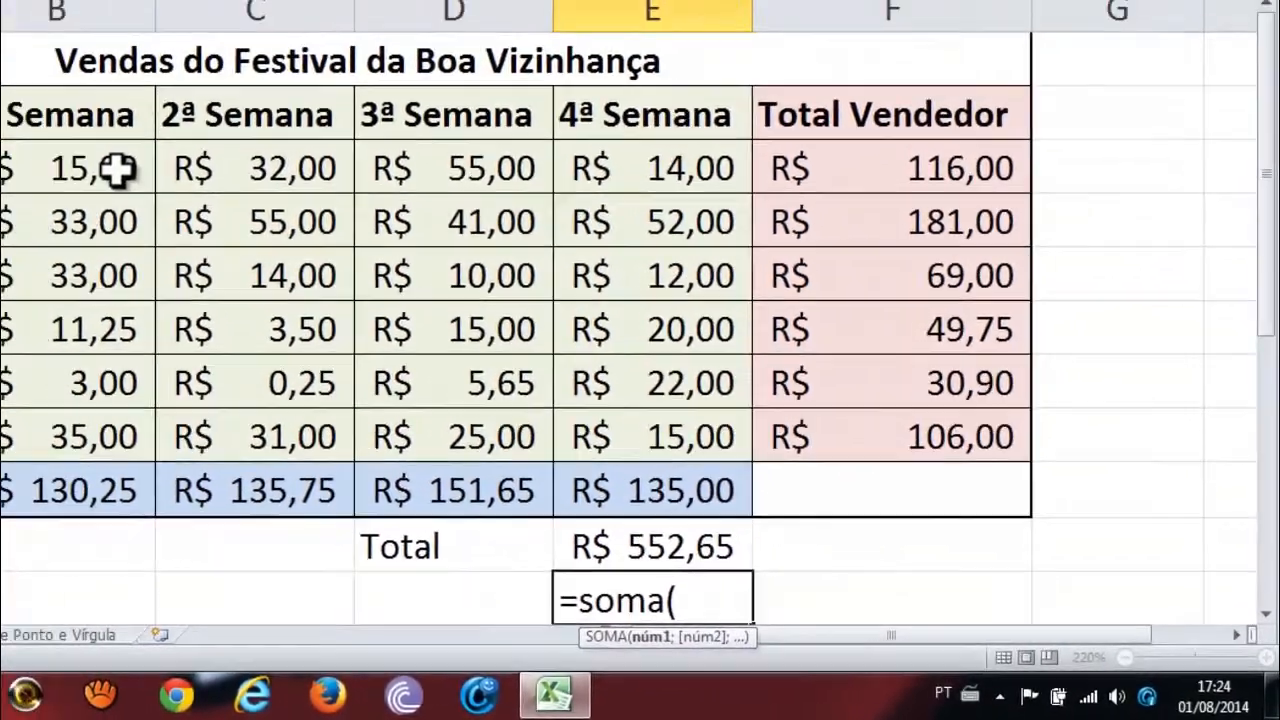
click(84, 151)
drag(178, 198, 703, 452)
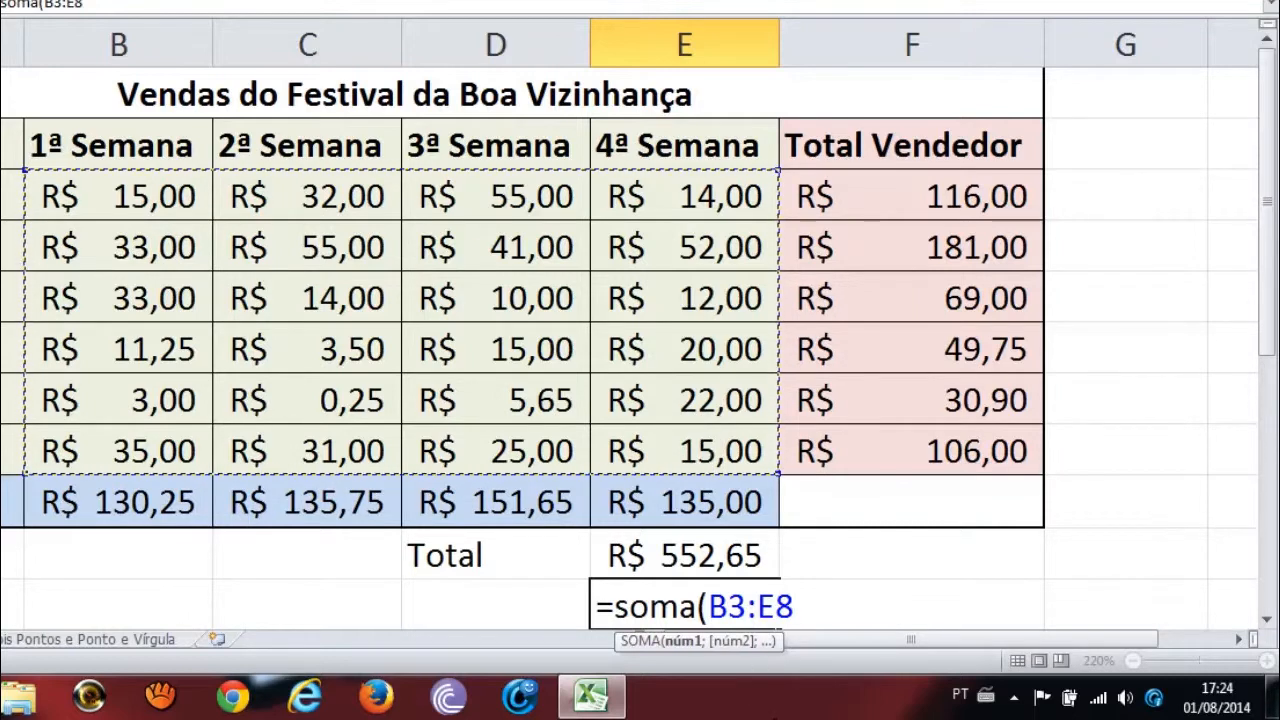
text())
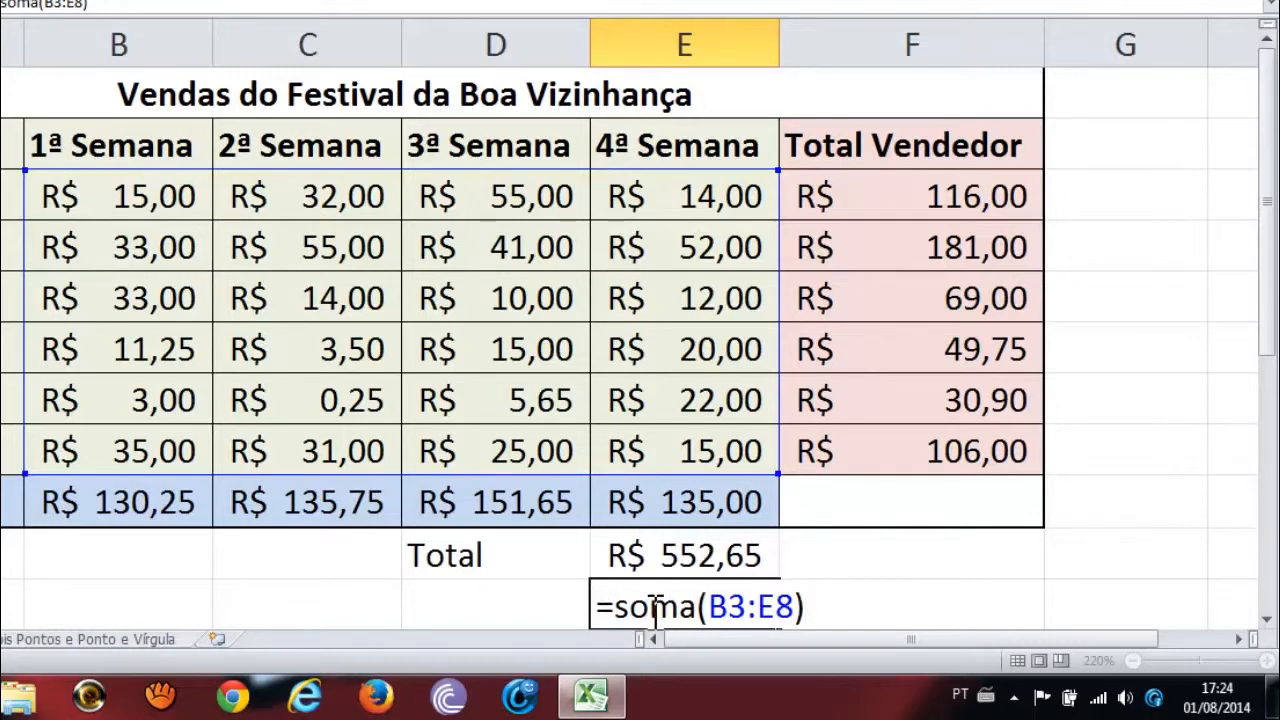
key(Return)
- Change the 2ª Semana sales value in C7 to 52
key(Up)
key(Up)
key(Up)
key(Up)
key(Up)
key(Up)
key(Up)
key(Left)
key(Left)
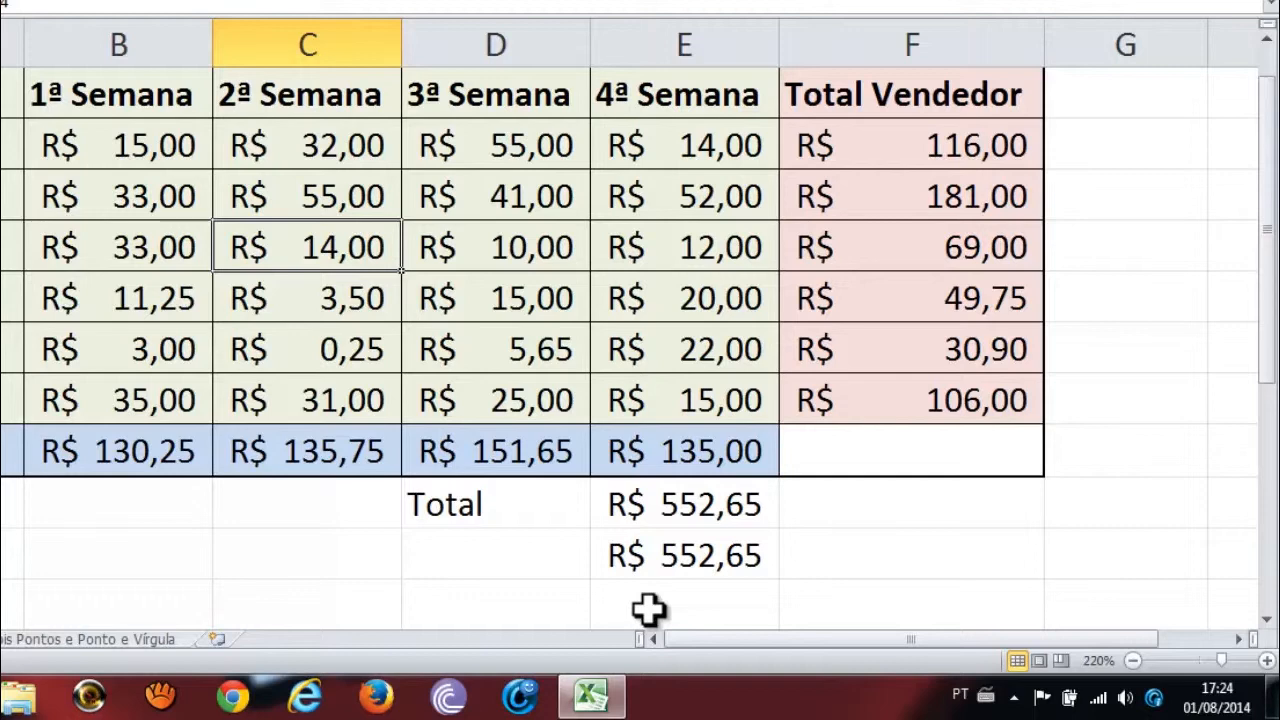
key(Right)
key(Left)
key(Left)
key(Up)
key(Up)
key(Right)
key(Right)
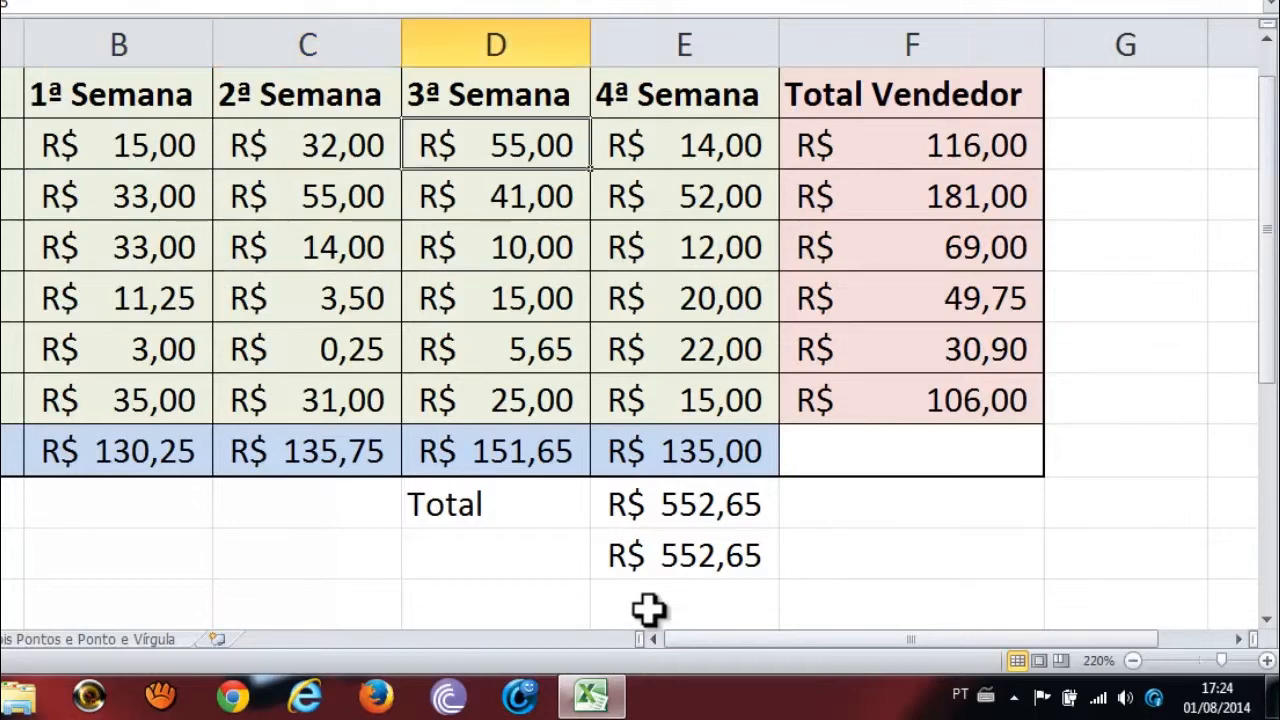
key(Down)
key(Down)
key(Left)
key(Up)
key(Down)
key(Down)
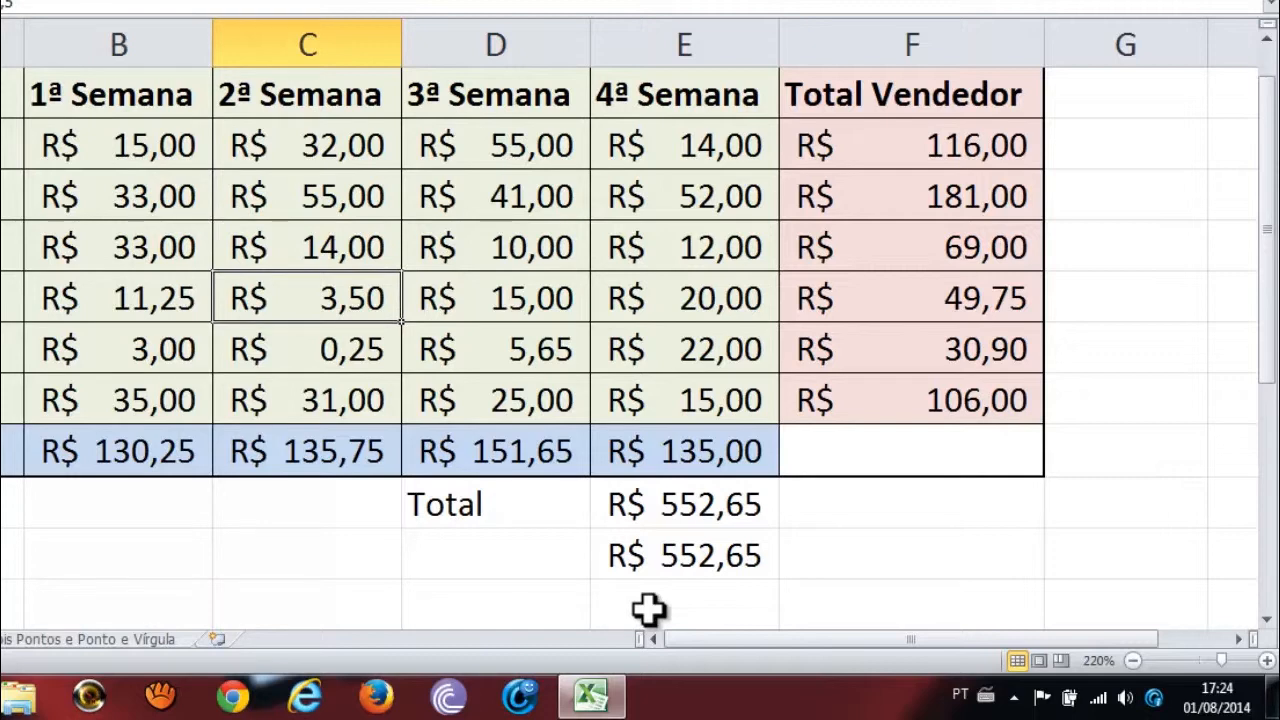
key(Down)
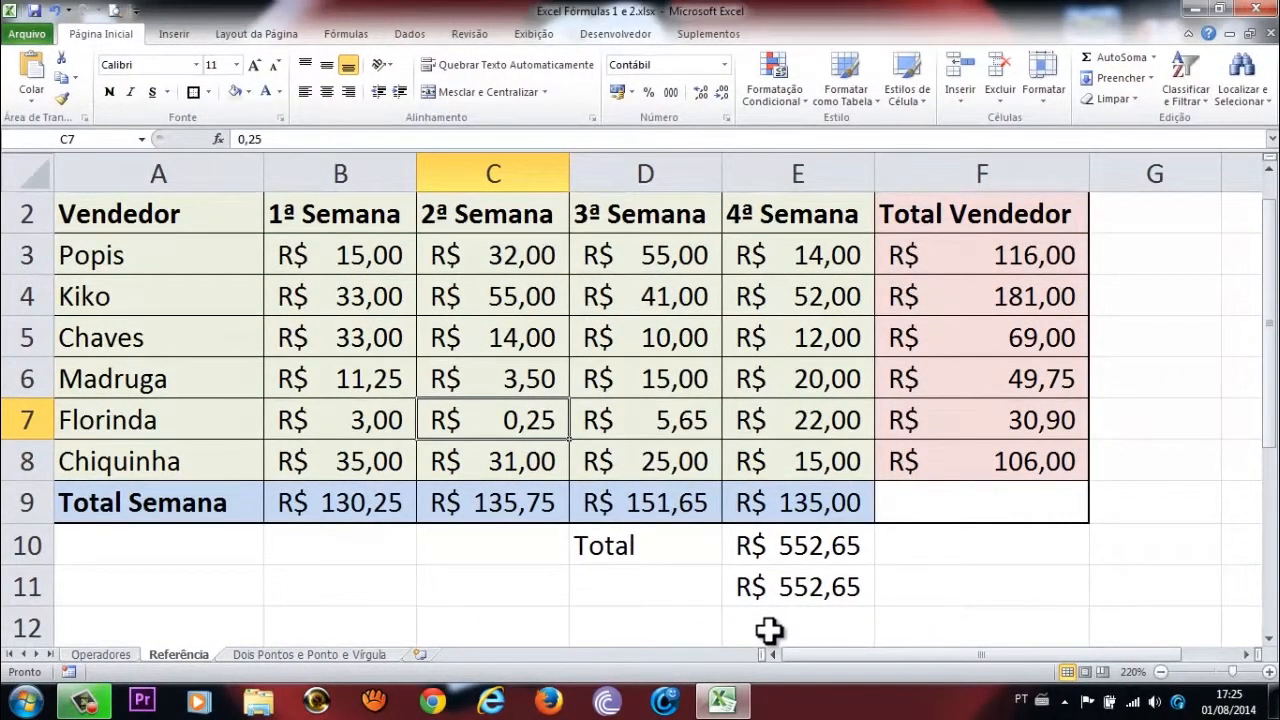
text(52)
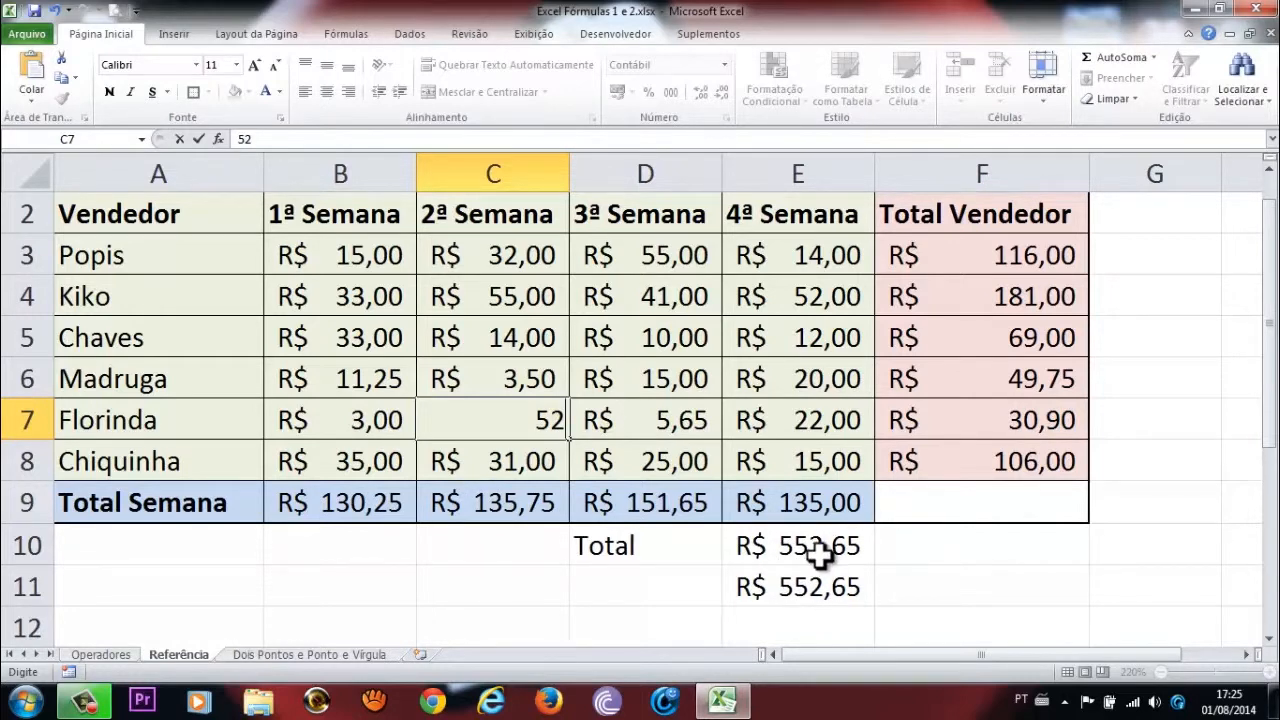
key(Return)
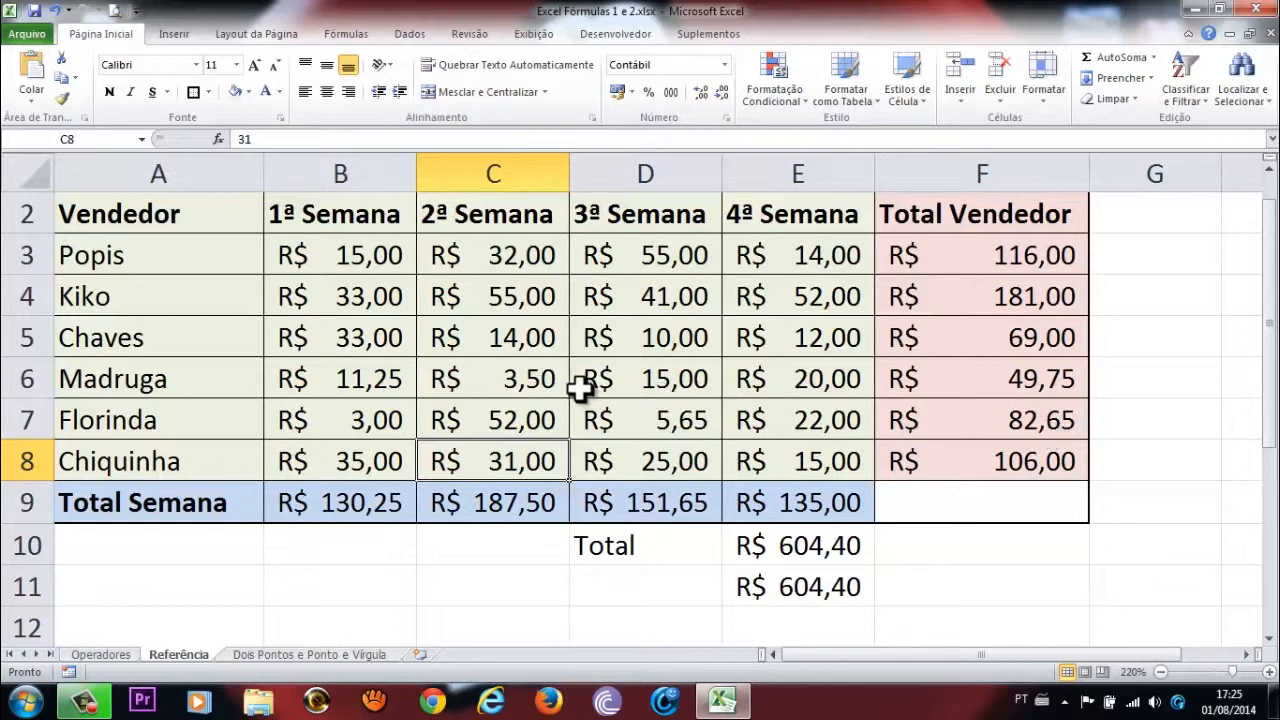
- Compare the SOMA formulas in C9 and E11 with the cell-by-cell addition in E10, leaving the formulas unedited
click(490, 505)
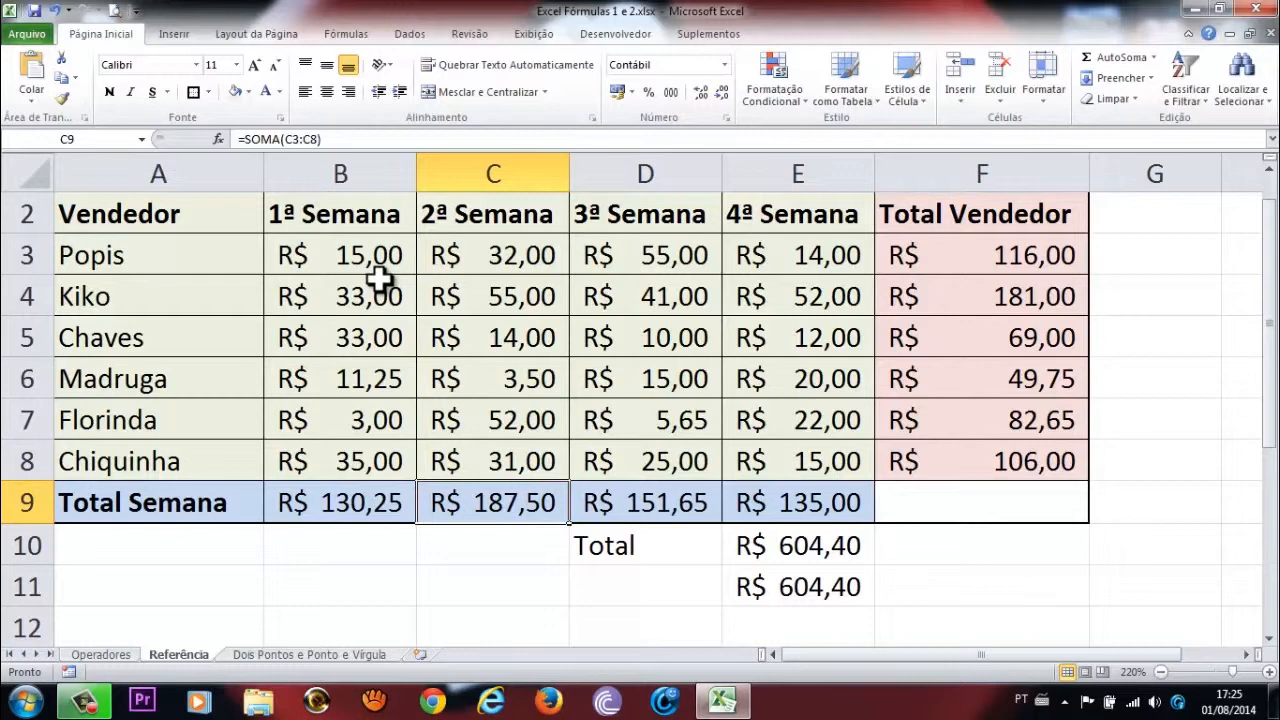
click(822, 586)
double_click(818, 546)
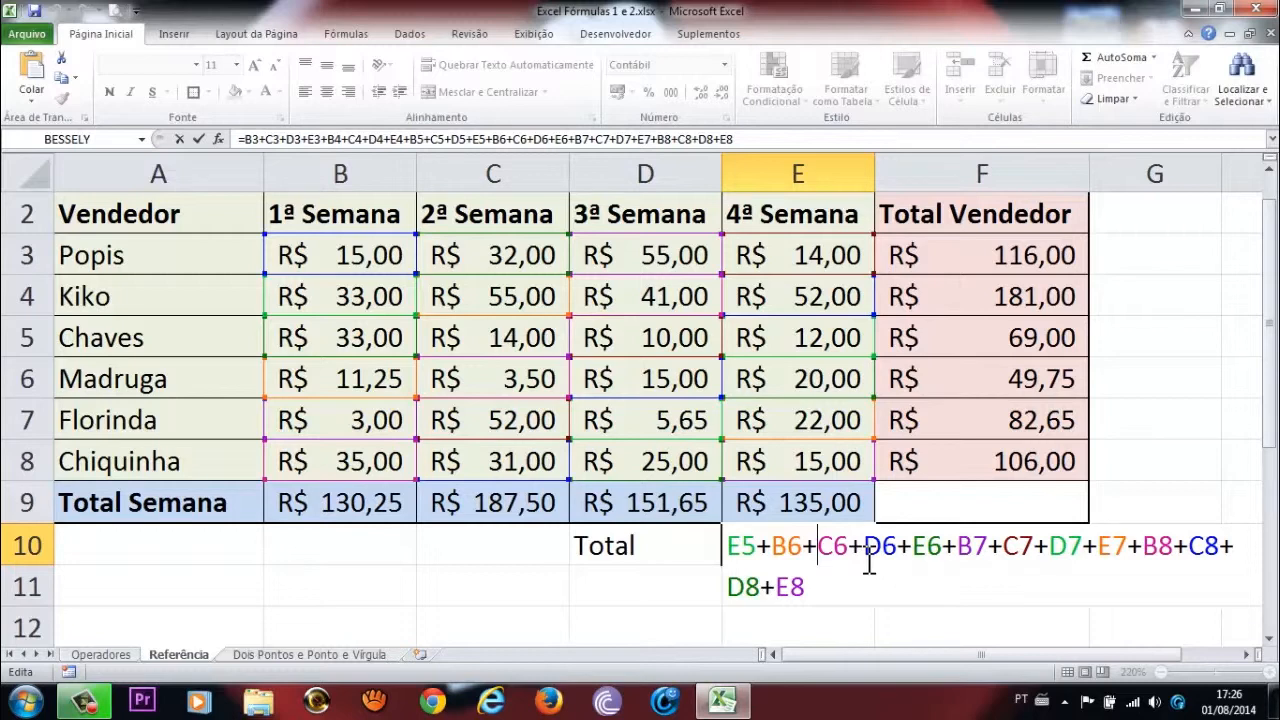
key(Return)
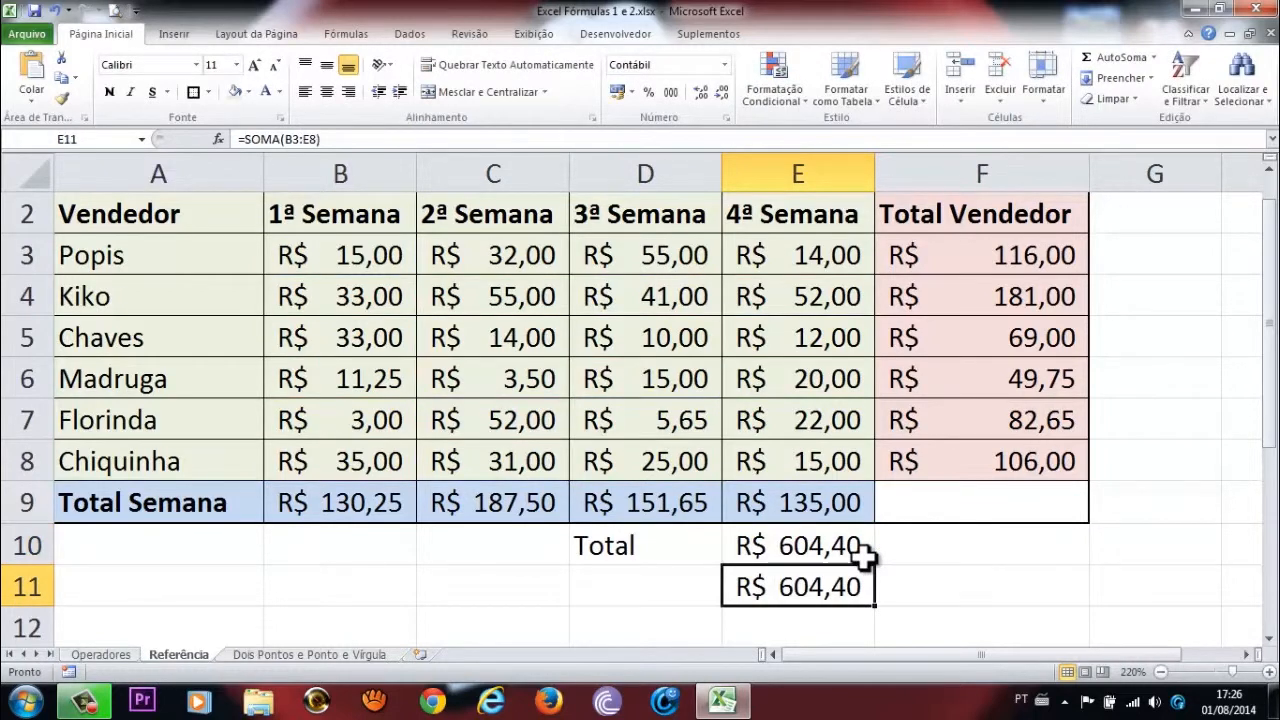